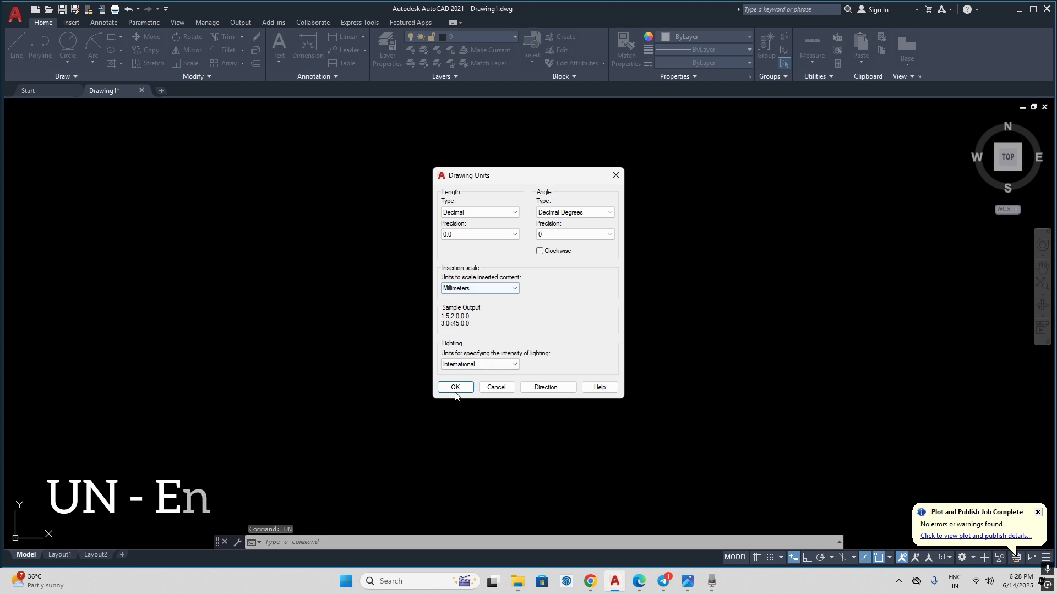
- Accept the millimetre drawing units and draw a rectangle 10 mm wide and 4.5 mm high for the bottle cap
click(455, 387)
text(rec)
key(Return)
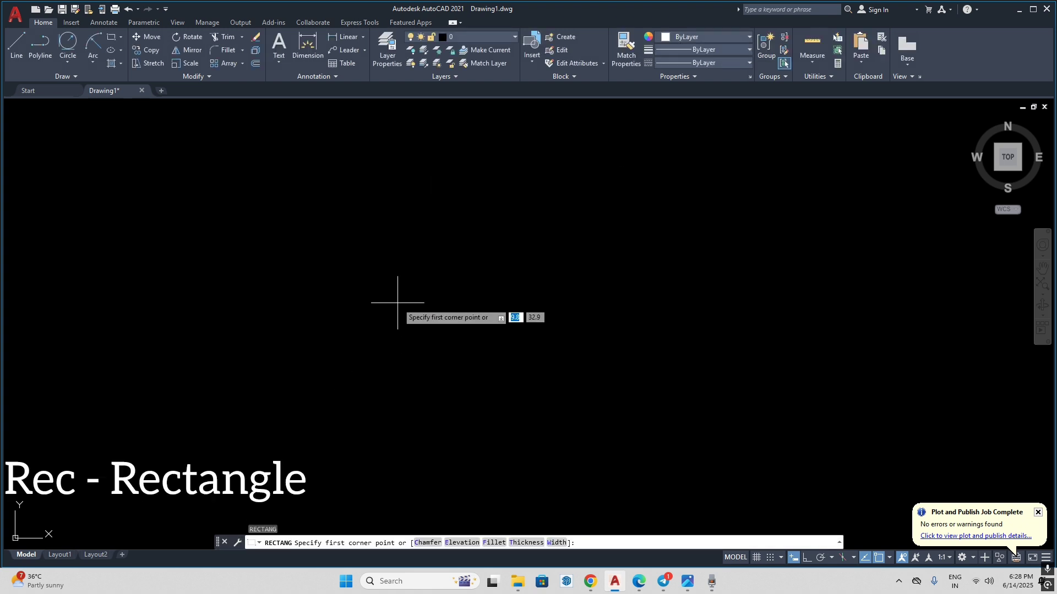
click(374, 266)
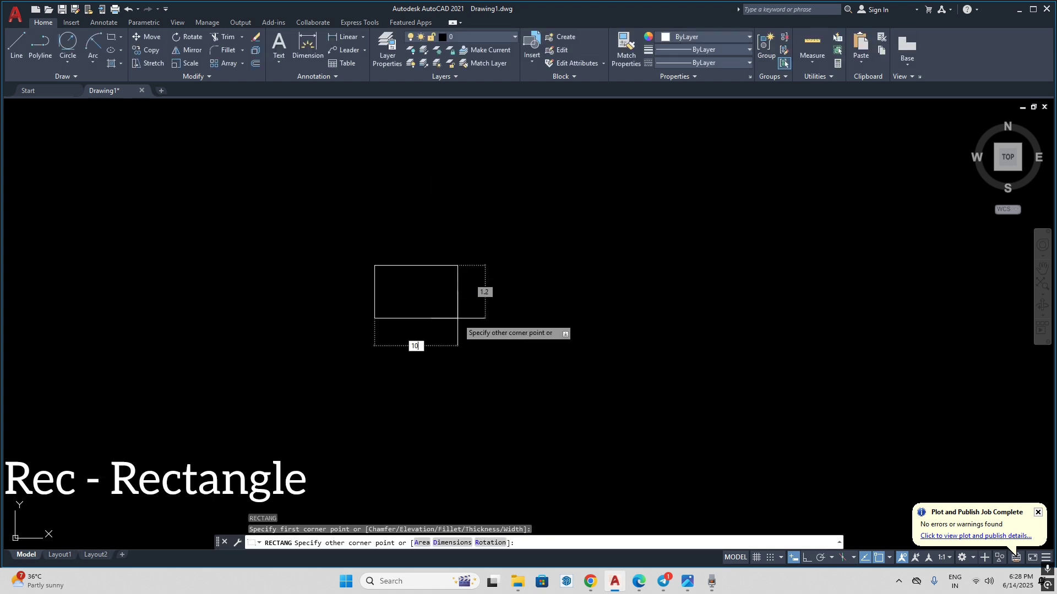
key(Tab)
text(4.5)
key(Return)
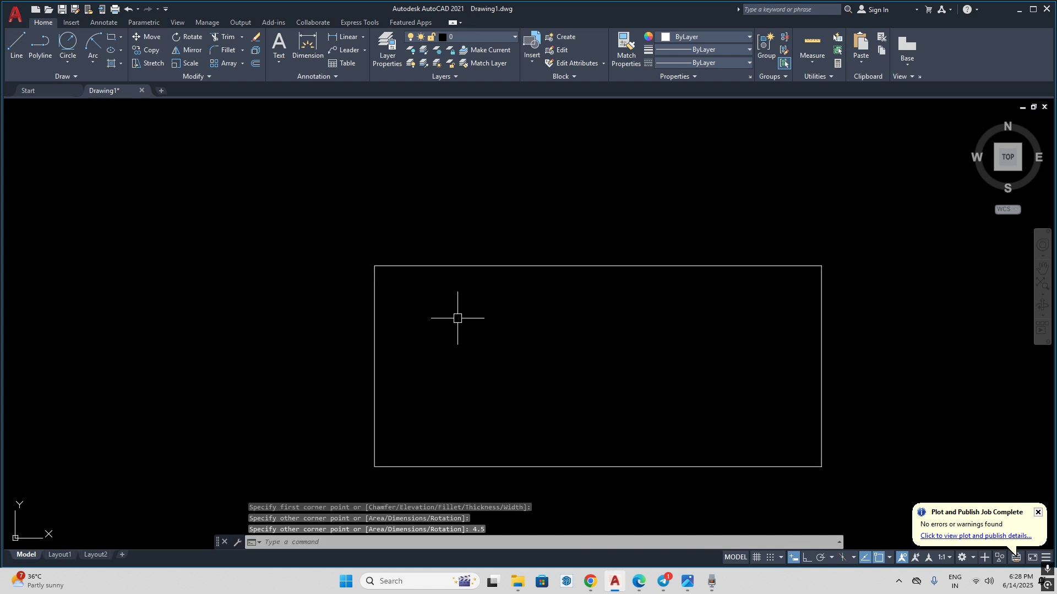
scroll(449, 331, down, 4)
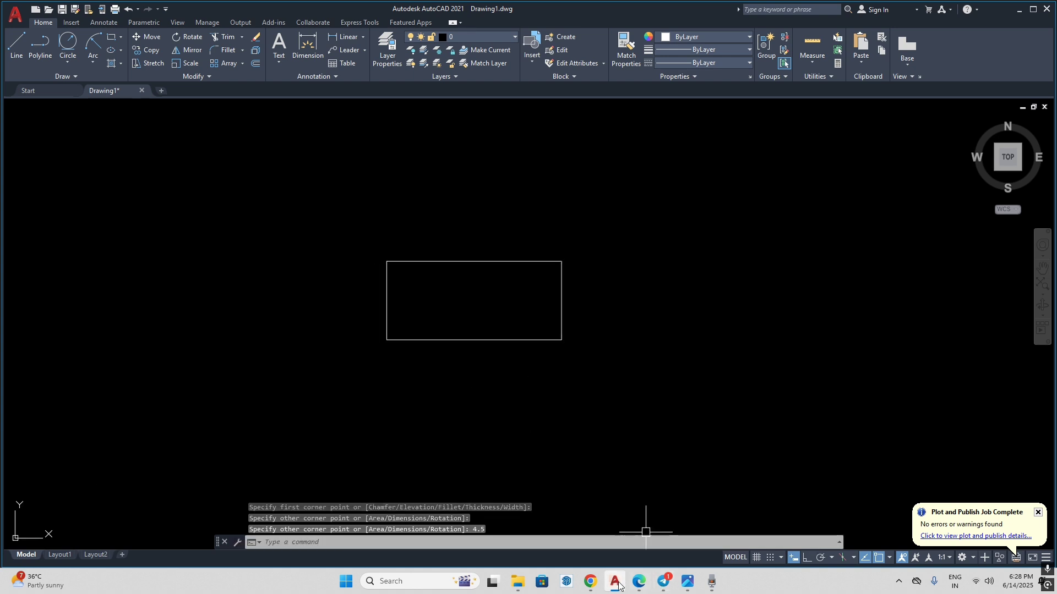
- Switch to the bottle reference image, mark its R20 cap radius with the pen, and return to AutoCAD
click(688, 581)
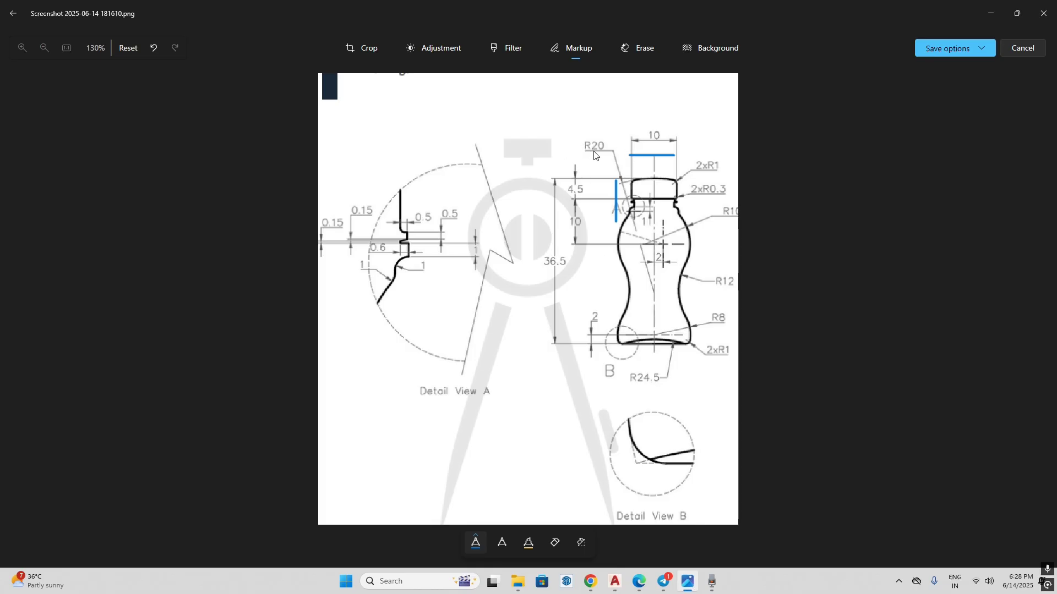
drag(599, 149, 623, 191)
click(615, 581)
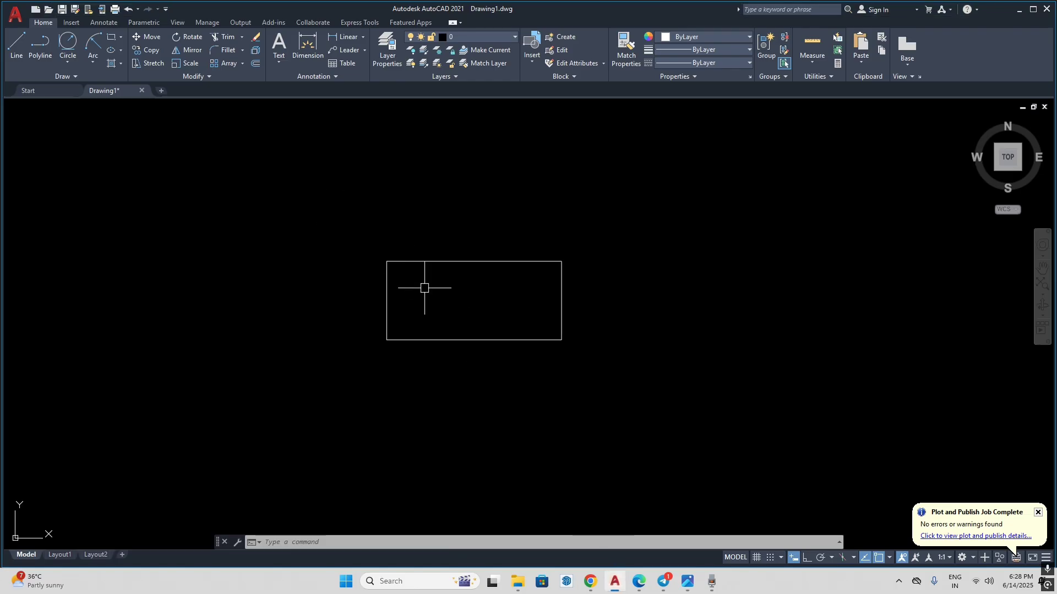
- Draw a Start, End, Radius arc of 20 mm bulging upward between the rectangle's top-right and top-left corners
scroll(424, 287, up, 2)
click(92, 63)
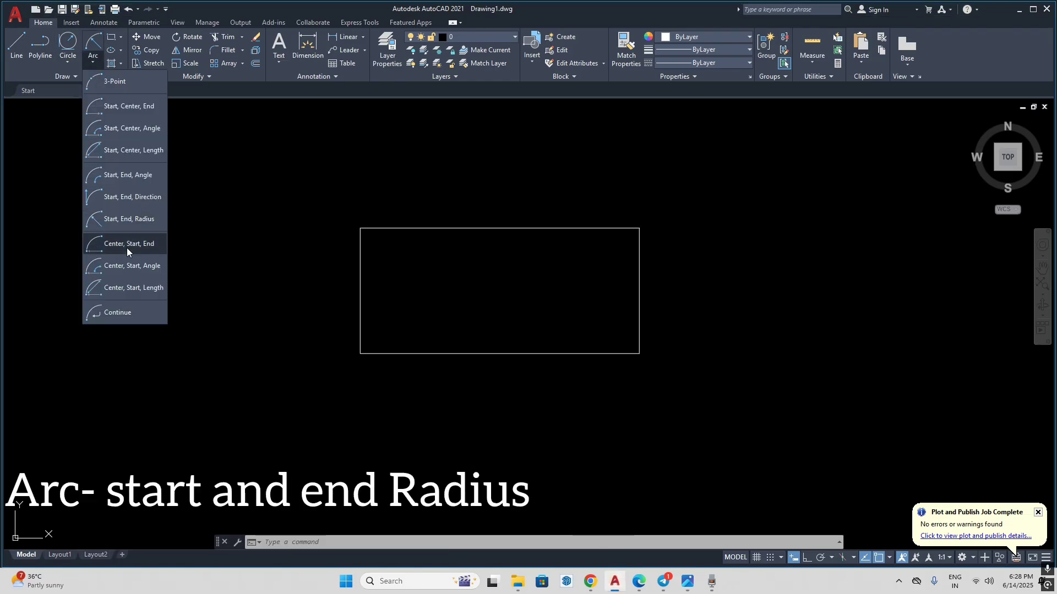
click(128, 219)
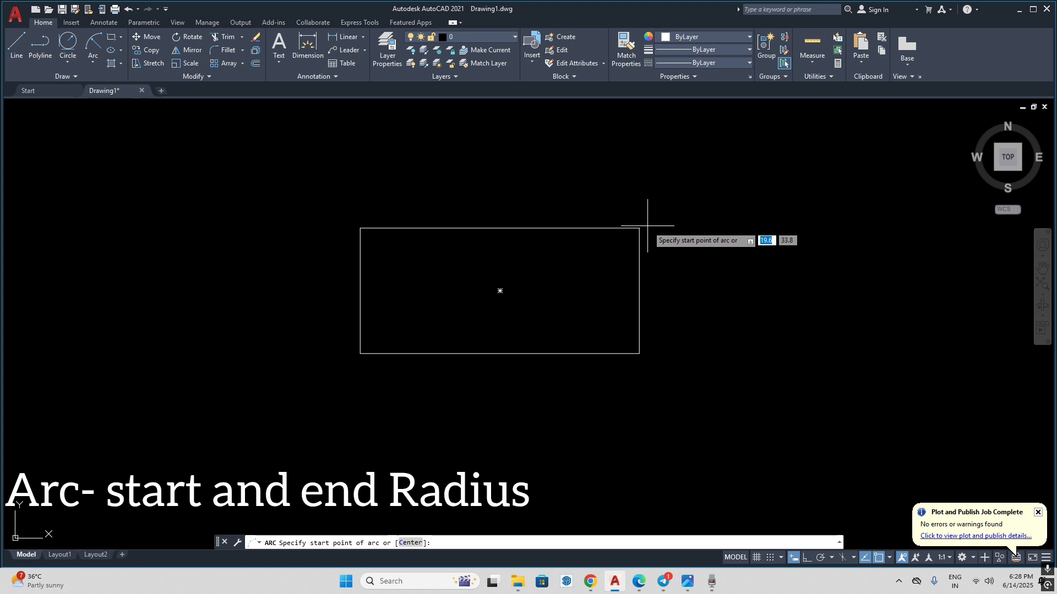
click(639, 227)
click(361, 228)
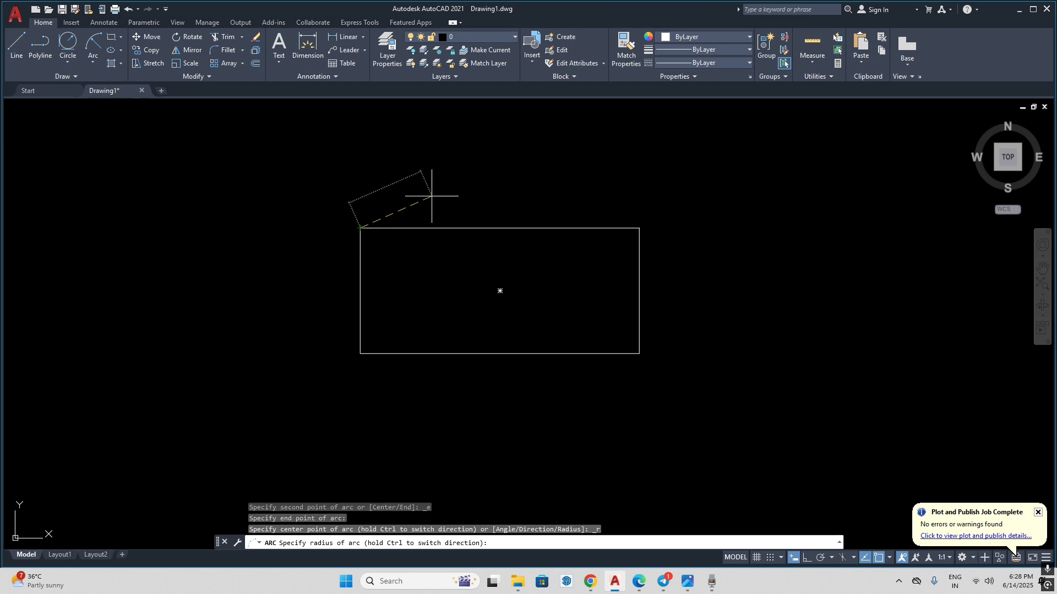
text(20)
key(Return)
scroll(435, 204, down, 2)
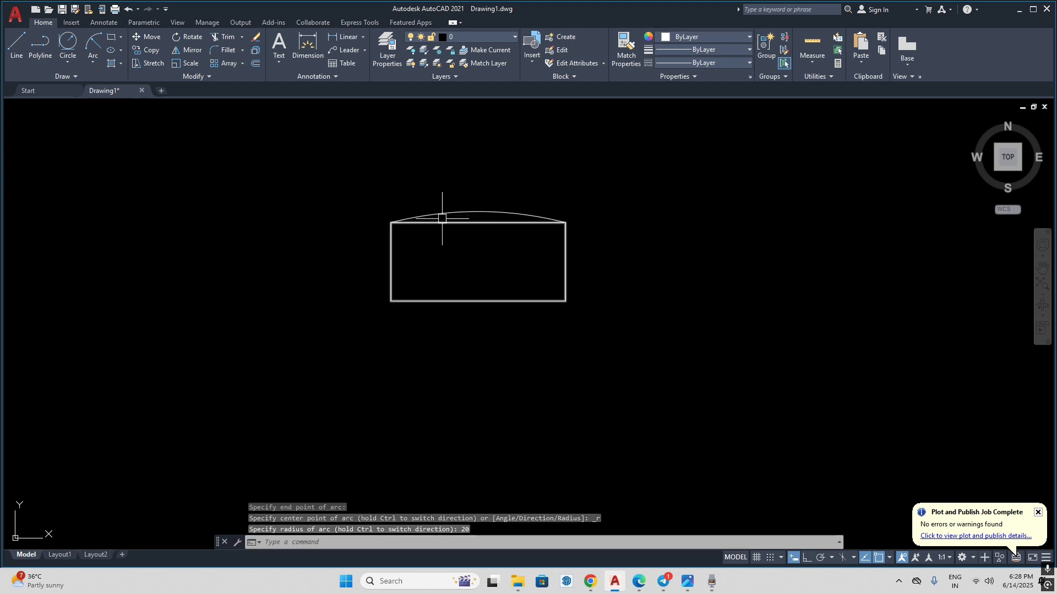
- Explode the cap rectangle into separate lines
scroll(437, 220, up, 2)
click(438, 214)
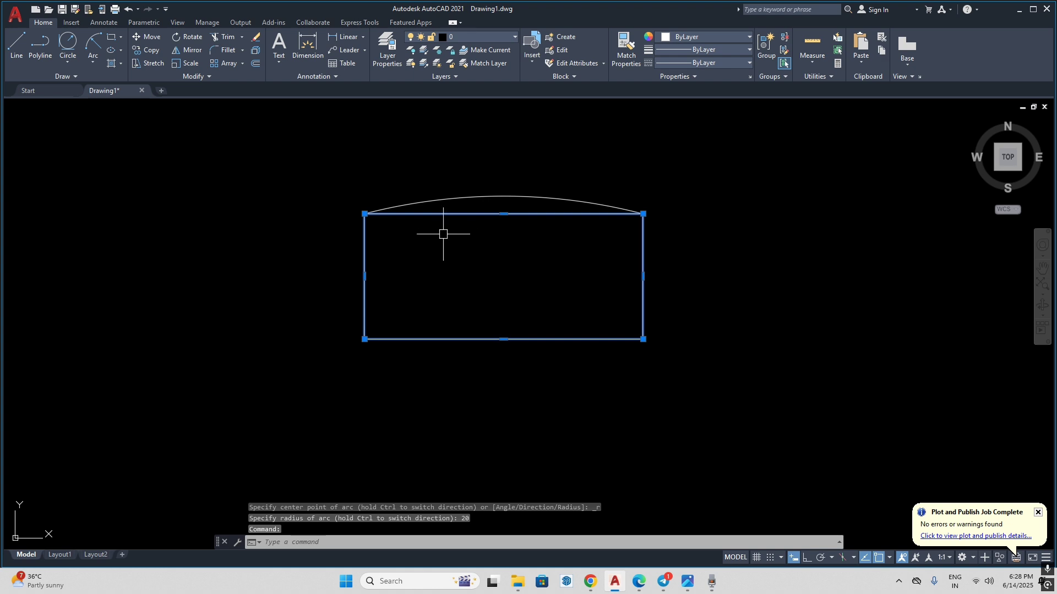
middle_drag(441, 234, 440, 241)
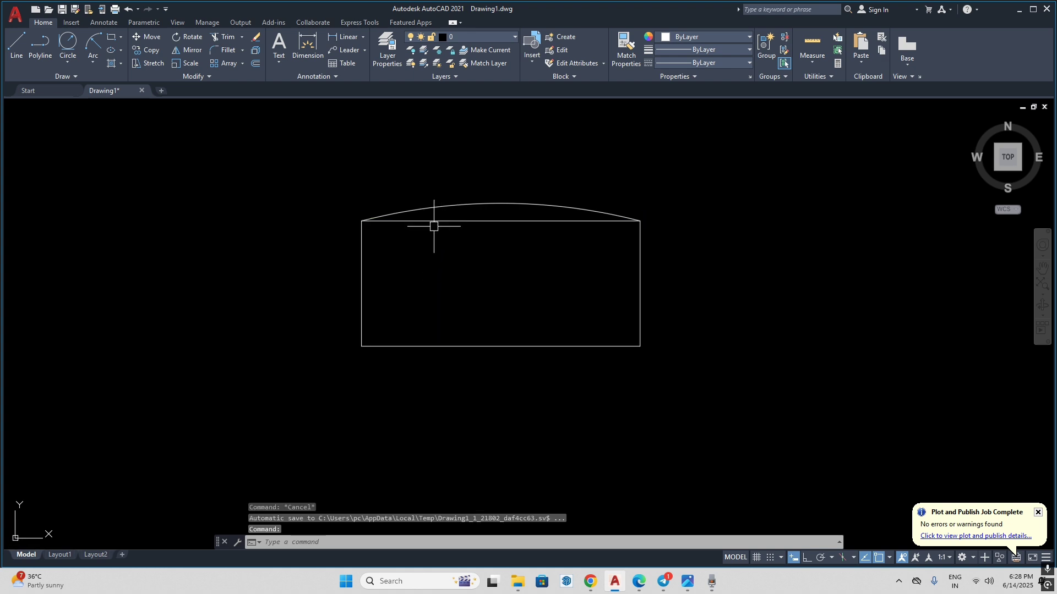
click(434, 221)
text(x)
key(Return)
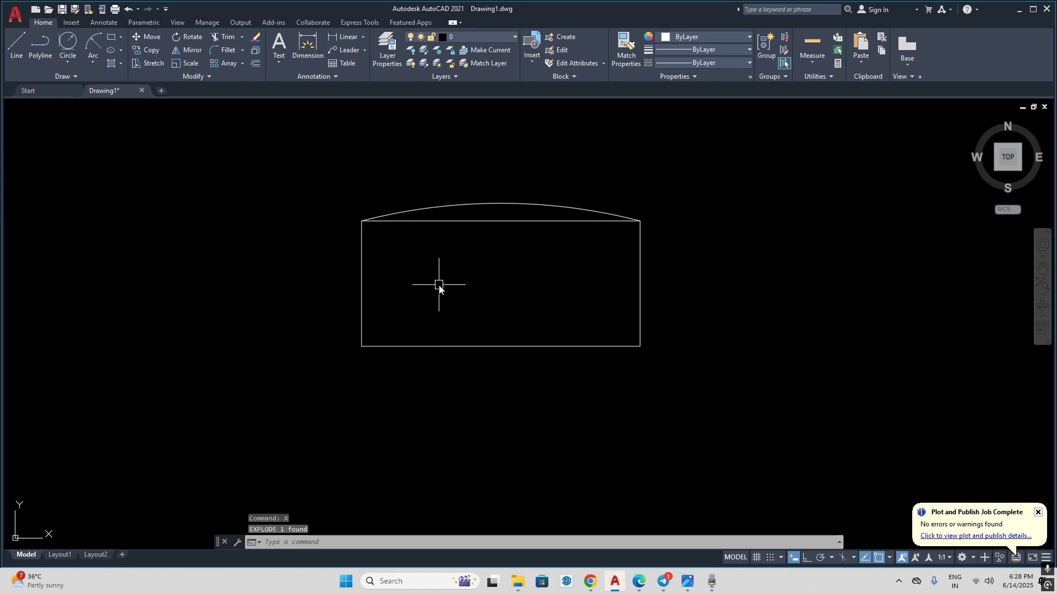
- Trim away the straight top edge of the cap beneath the arc
text(tr)
key(Return)
click(448, 221)
key(Escape)
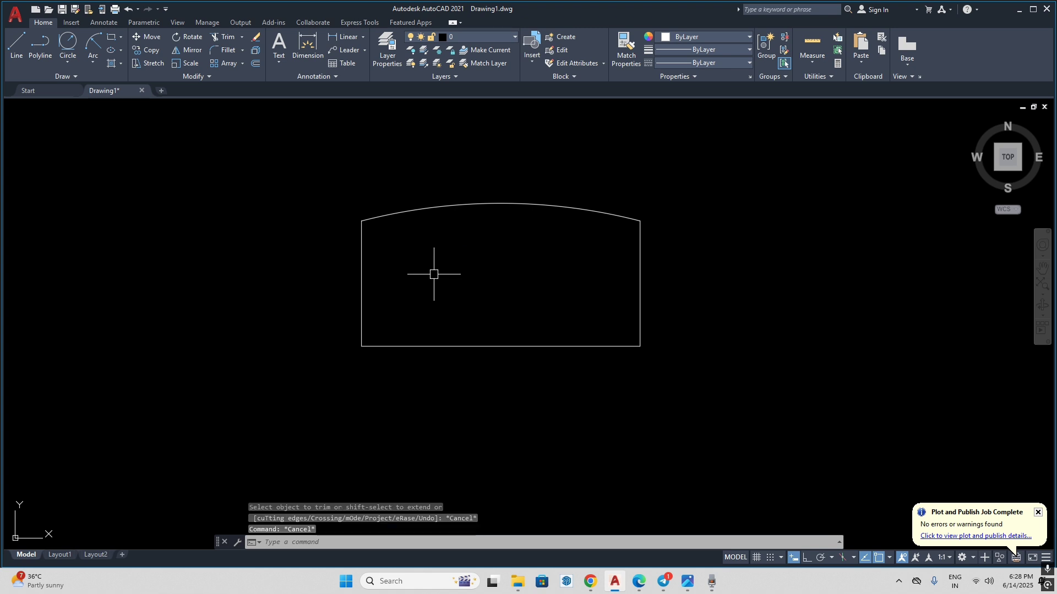
- Check the corner radius on the reference drawing and fillet the cap's upper-left corner with a 1 mm radius
text(f)
key(Return)
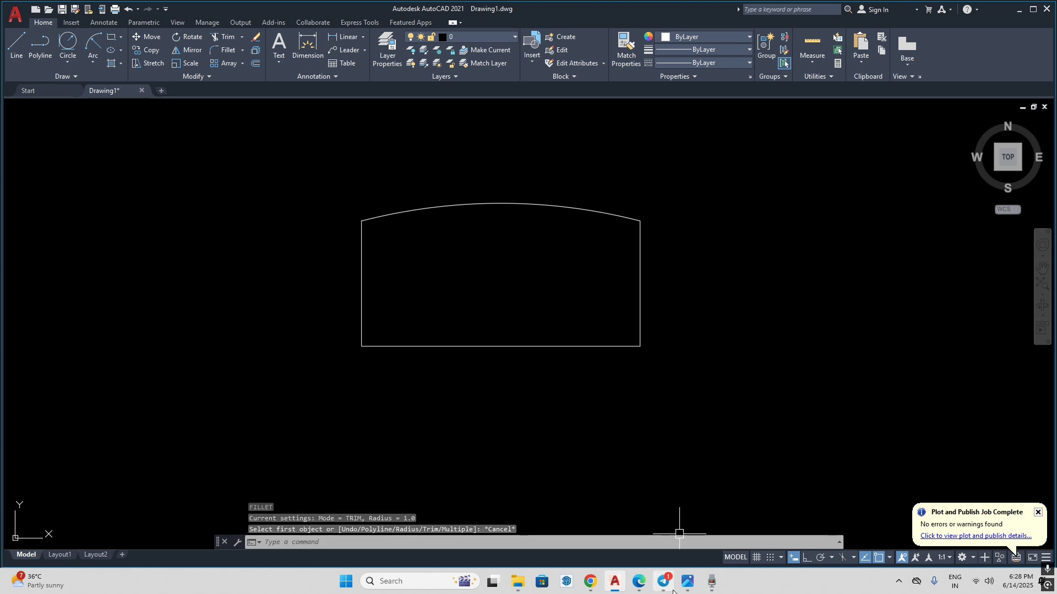
click(685, 588)
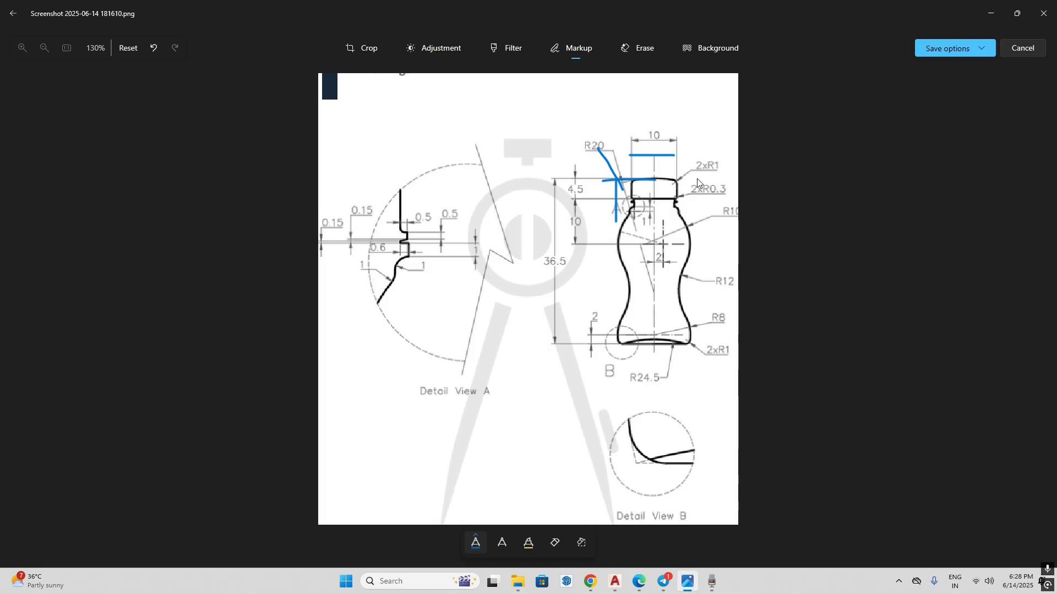
click(611, 588)
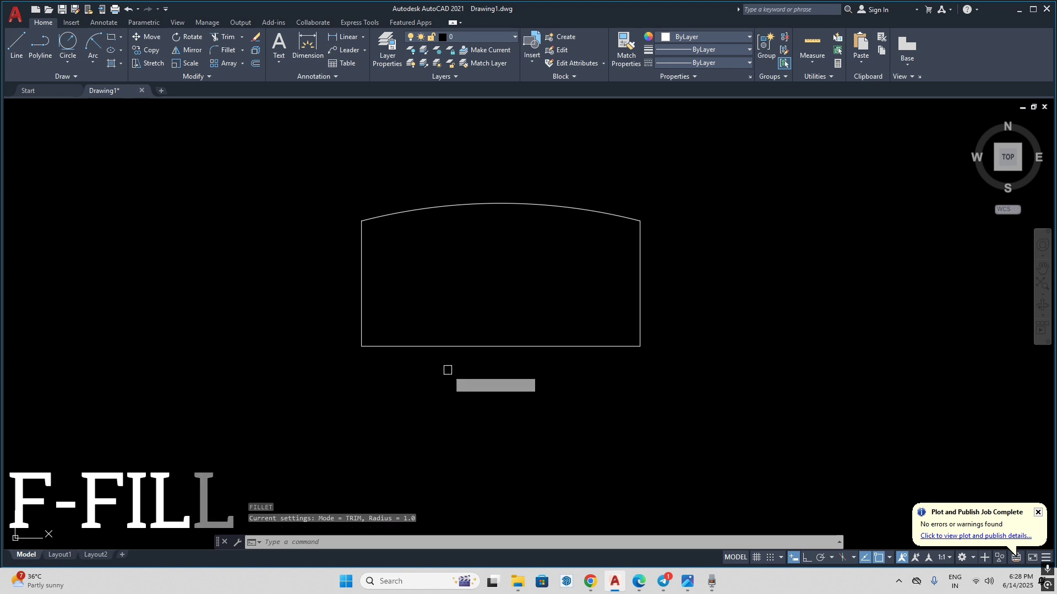
text(r)
key(Return)
text(1)
key(Return)
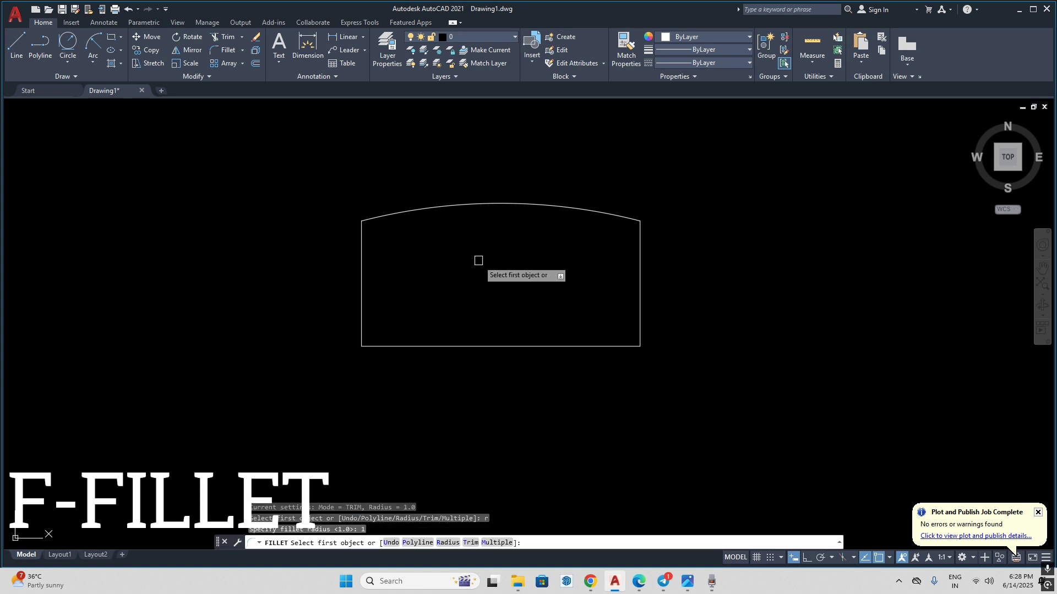
click(378, 215)
click(362, 235)
- Fillet the cap's upper-right corner between the arc and side line with the same 1 mm radius
key(Return)
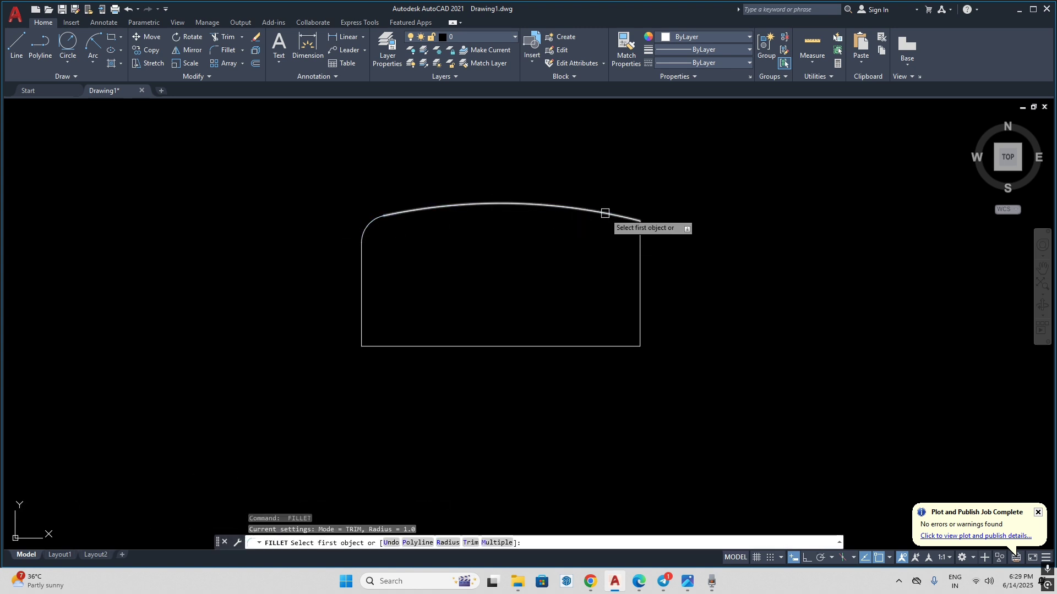
click(608, 214)
click(637, 233)
scroll(512, 341, down, 2)
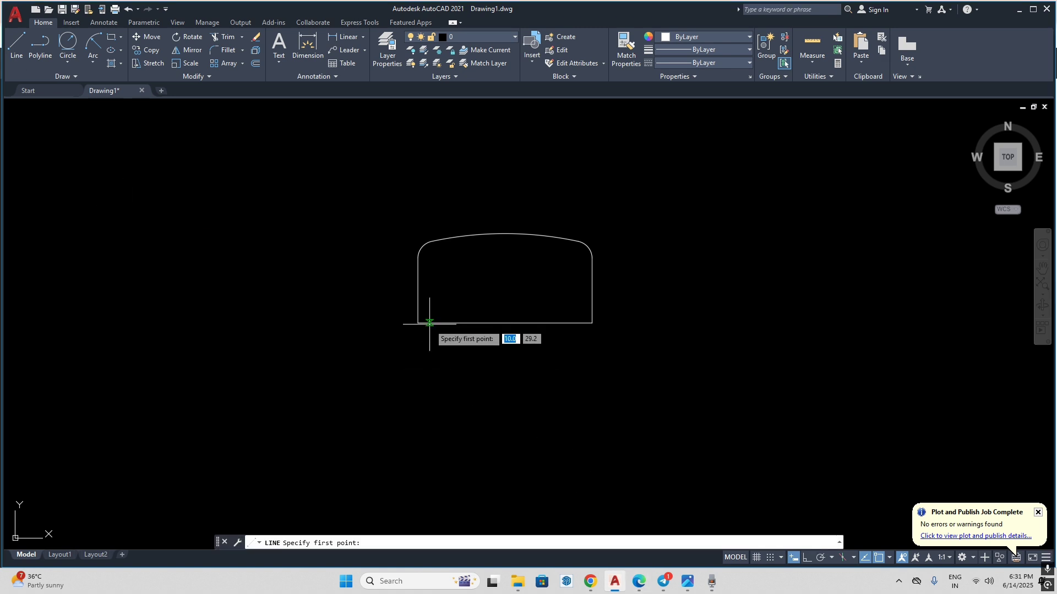
- With ortho mode on, draw a line from the cap's lower-left corner 0.5 mm to the right and 0.5 mm down
scroll(432, 311, up, 2)
click(415, 323)
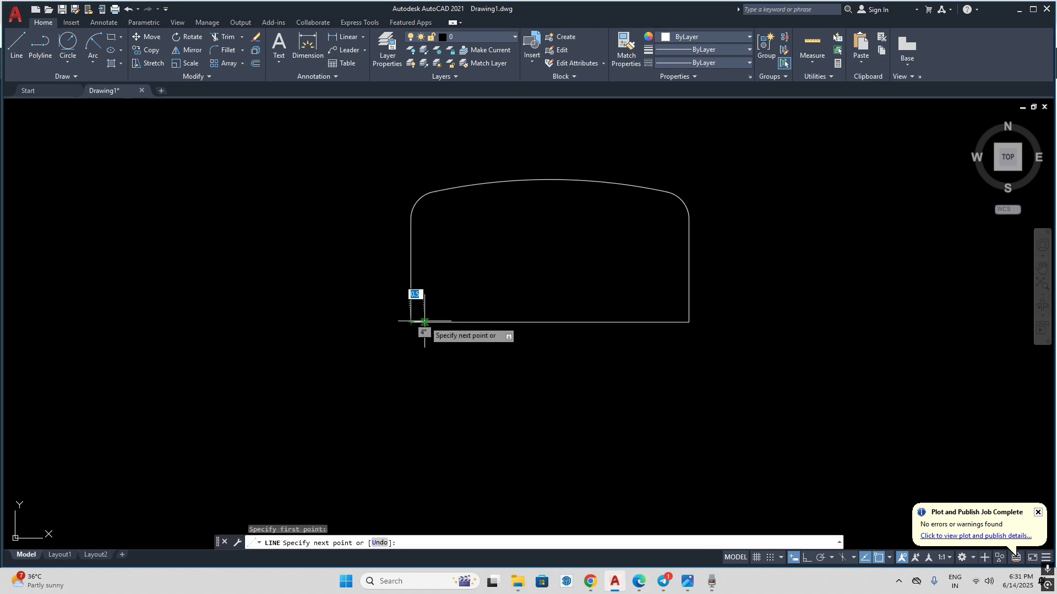
text(.5)
key(Return)
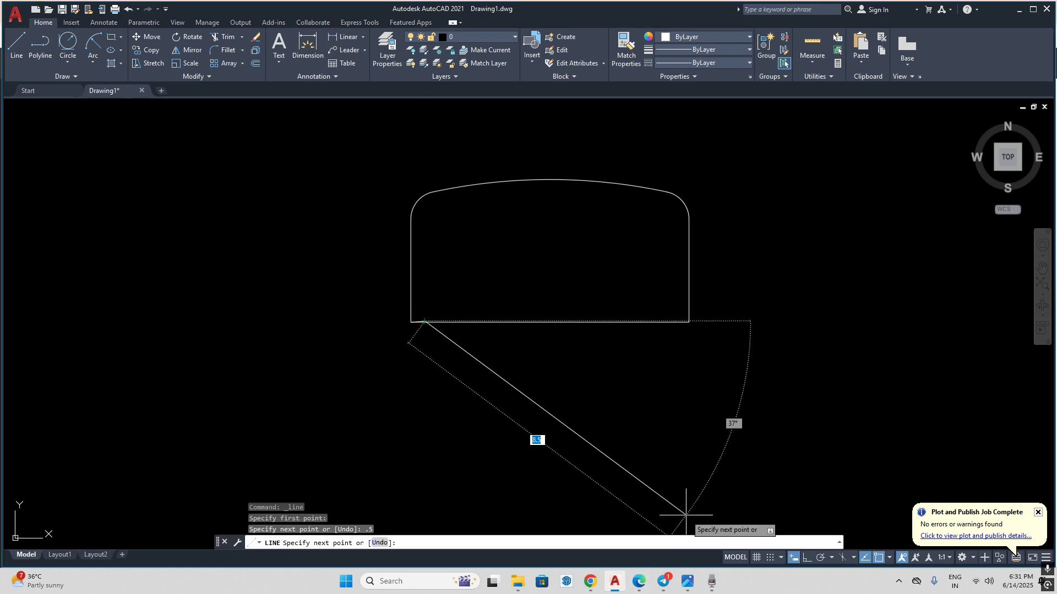
key(ctrl+z)
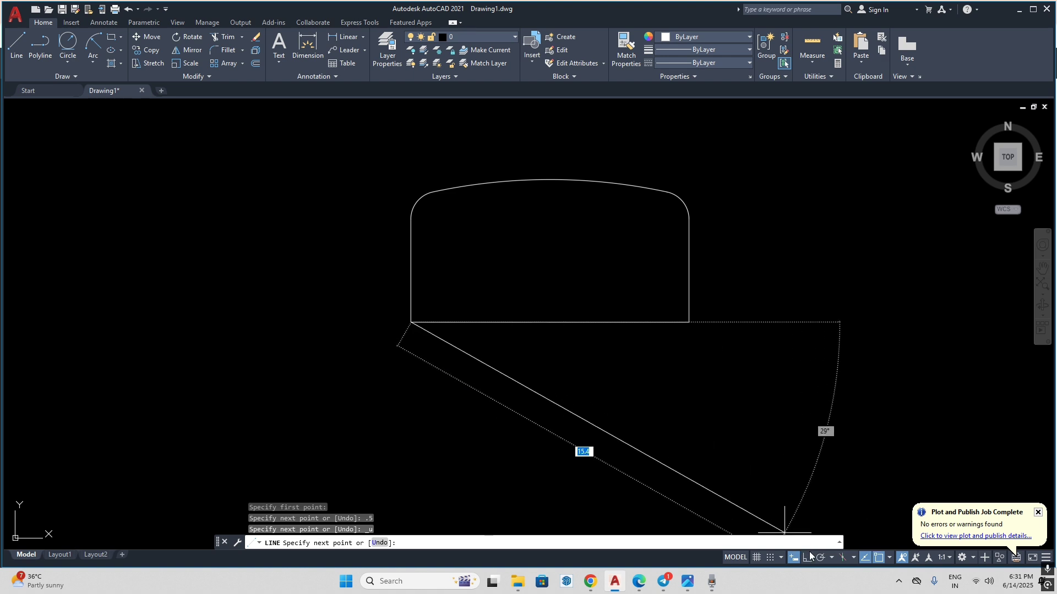
click(807, 558)
text(.5)
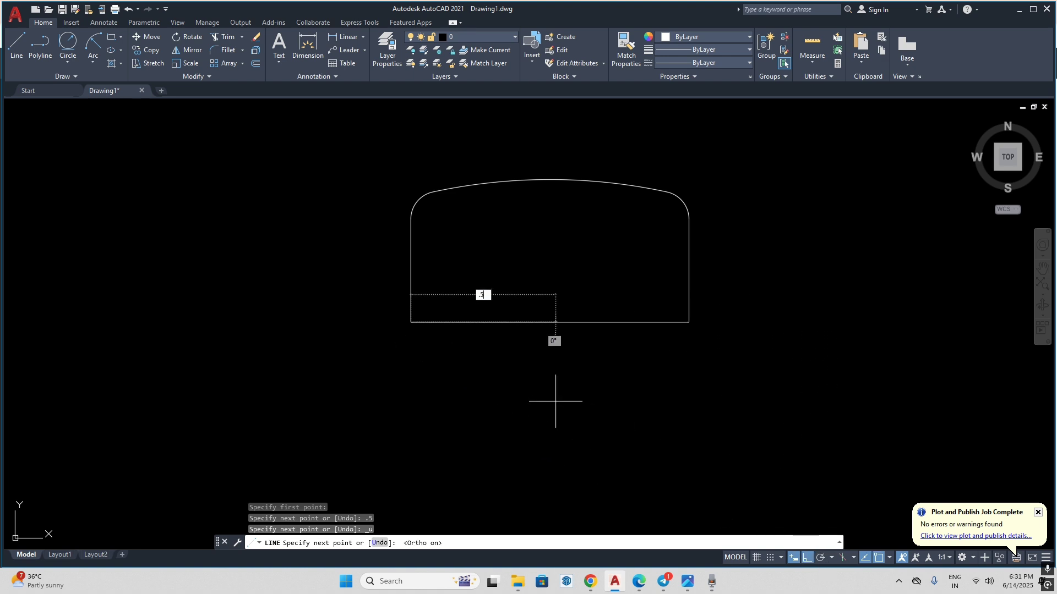
key(Return)
text(.5)
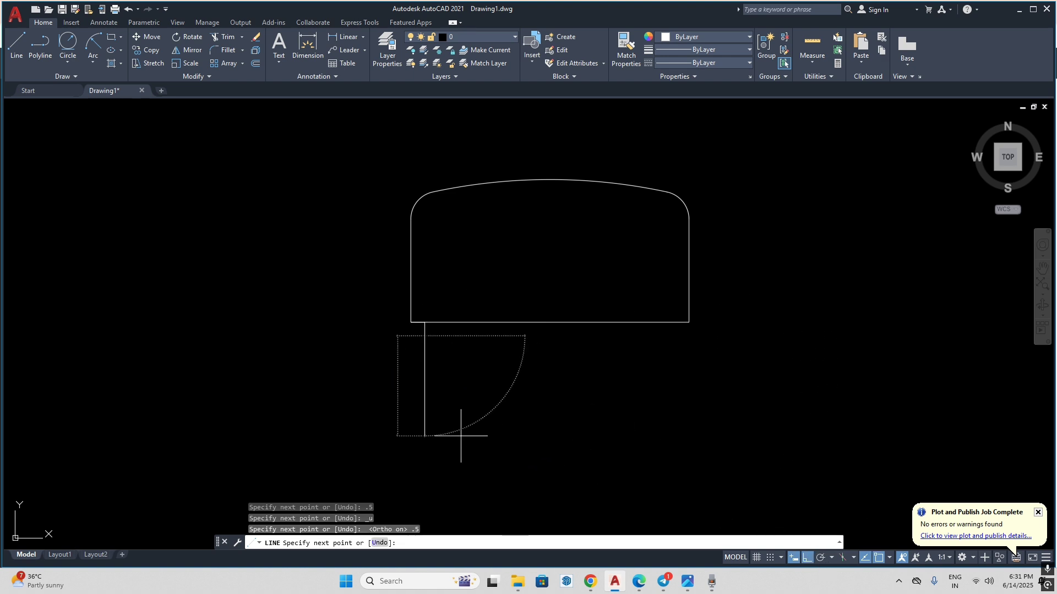
key(Return)
key(Escape)
- From the short neck line's lower end, draw lines 0.6 mm left, 0.15 mm down, and horizontally back to beneath the starting point
click(687, 582)
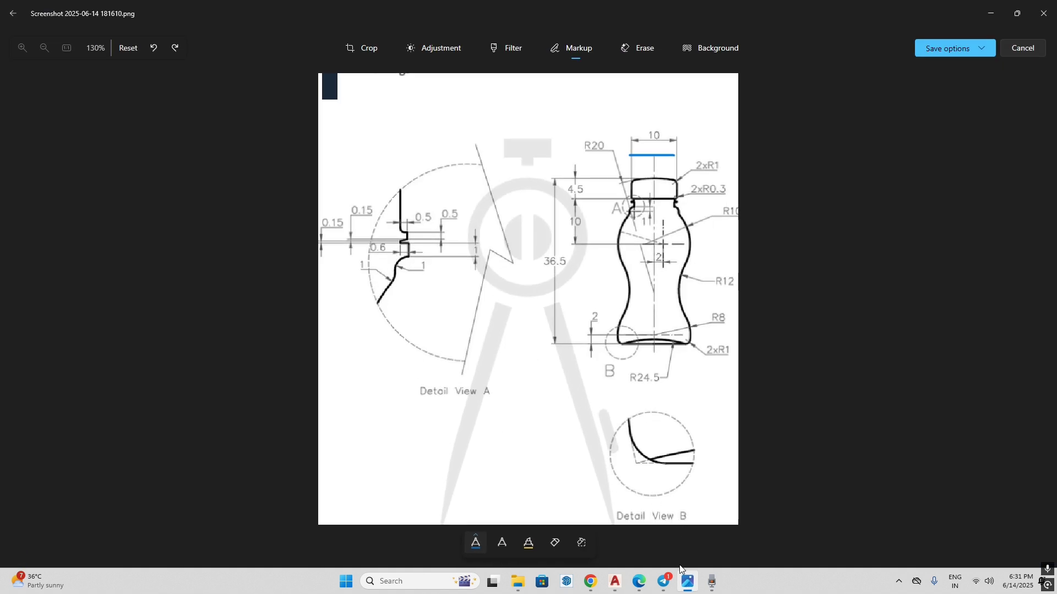
click(684, 582)
key(space)
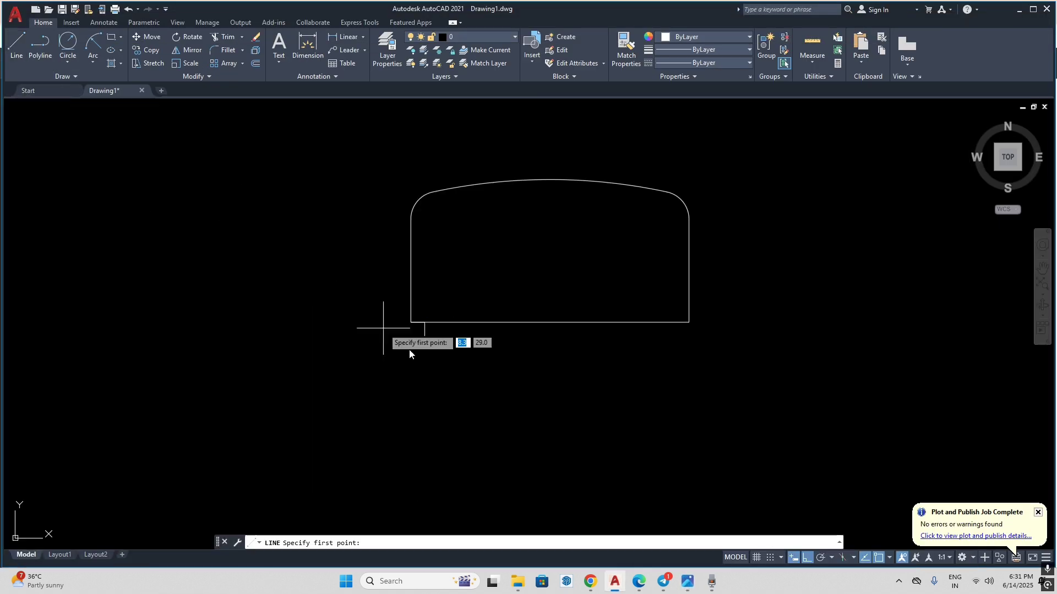
click(429, 336)
text(.6)
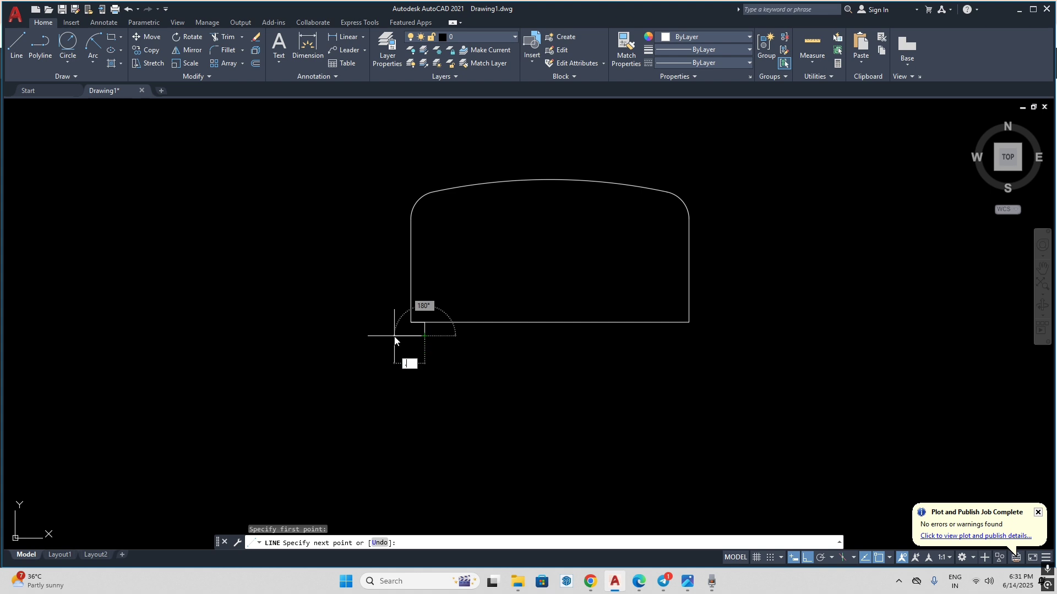
key(Return)
text(.)
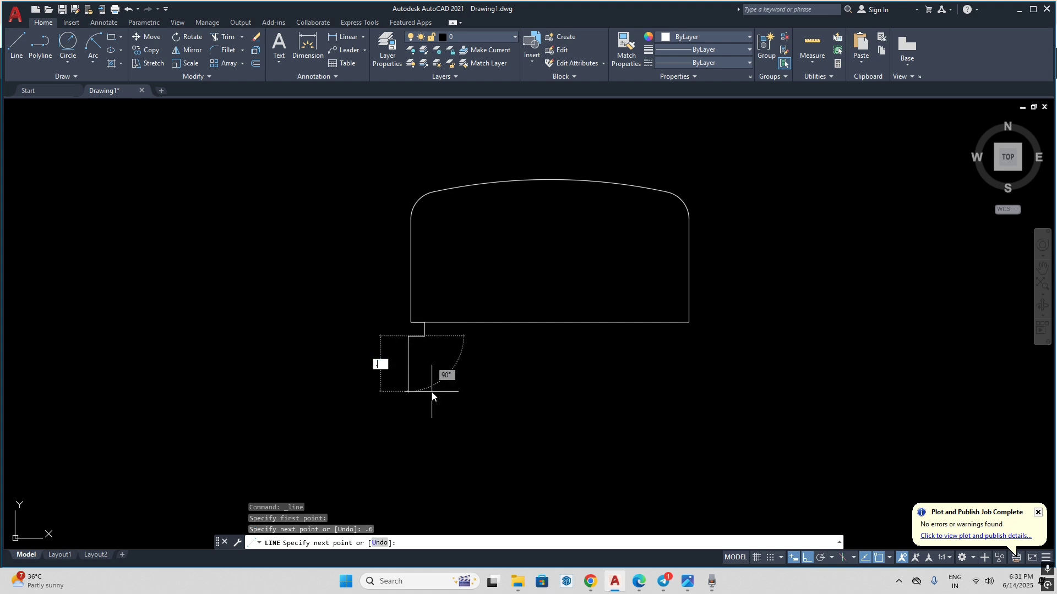
text(15)
key(Return)
scroll(435, 345, up, 2)
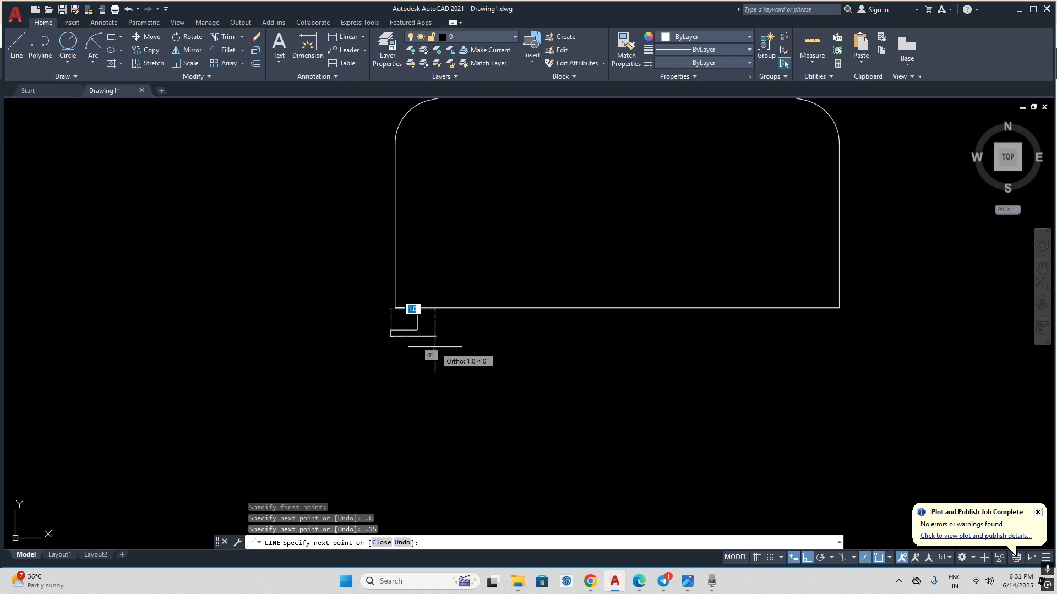
scroll(420, 345, up, 2)
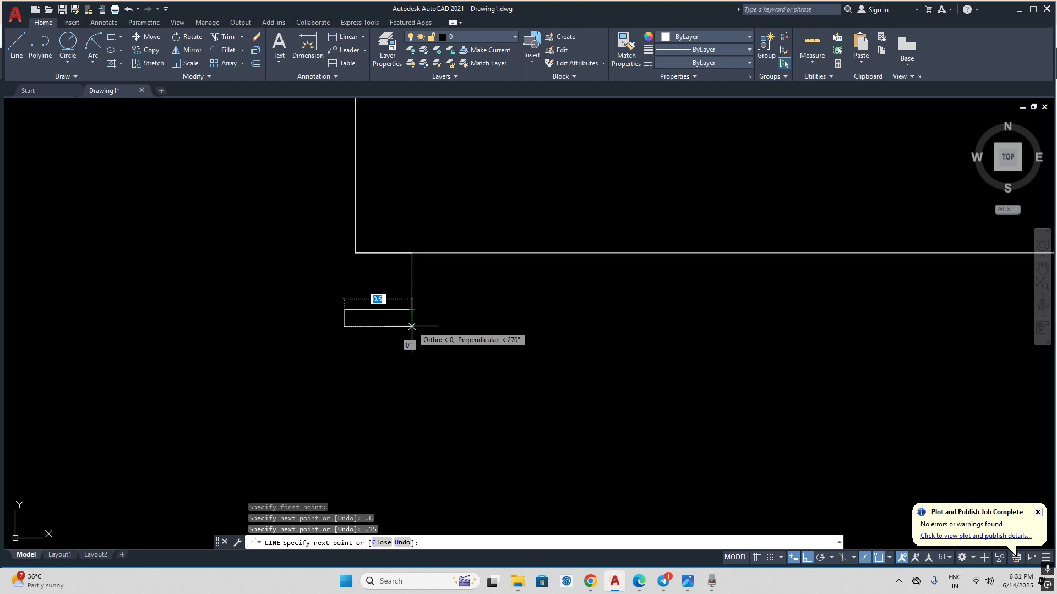
click(412, 326)
key(Return)
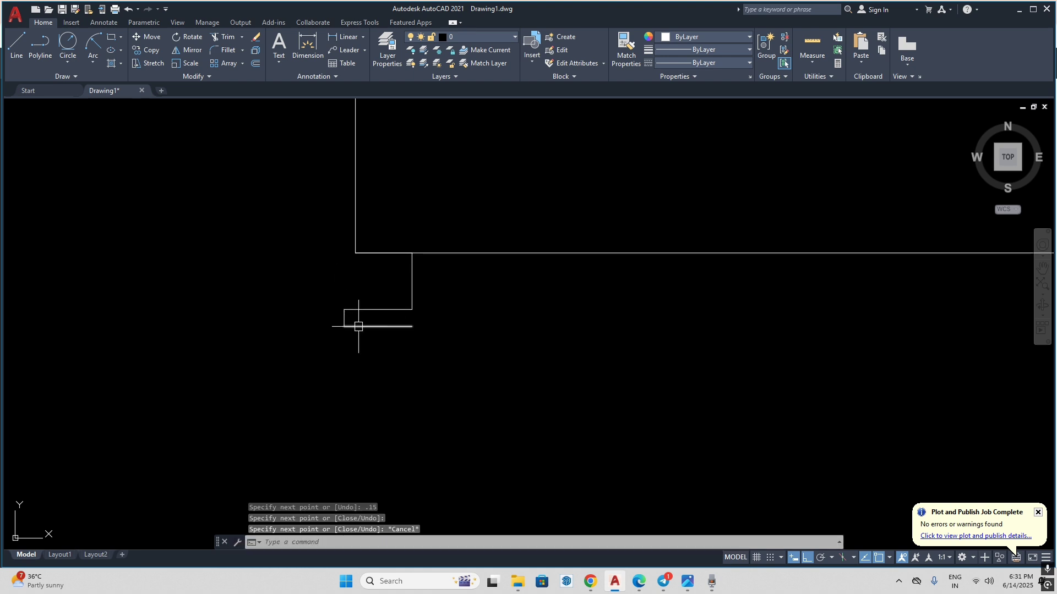
- Draw a sloped line from the short neck line's lower end to the lower-left corner of the small box
key(Return)
click(412, 309)
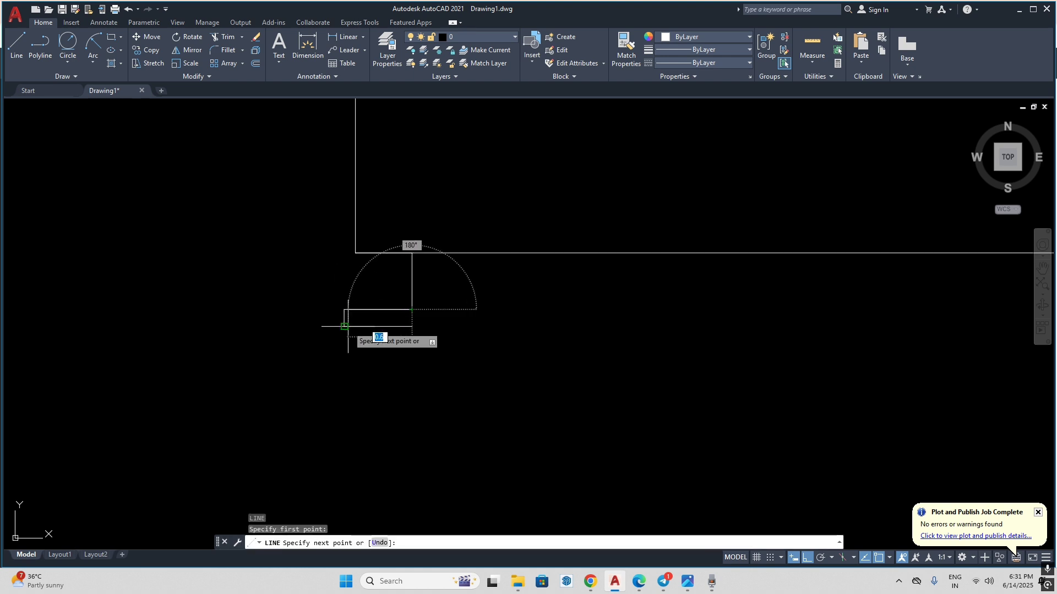
click(344, 326)
key(Escape)
- Erase the small box's construction lines around the sloped neck line
click(359, 309)
key(Delete)
click(344, 311)
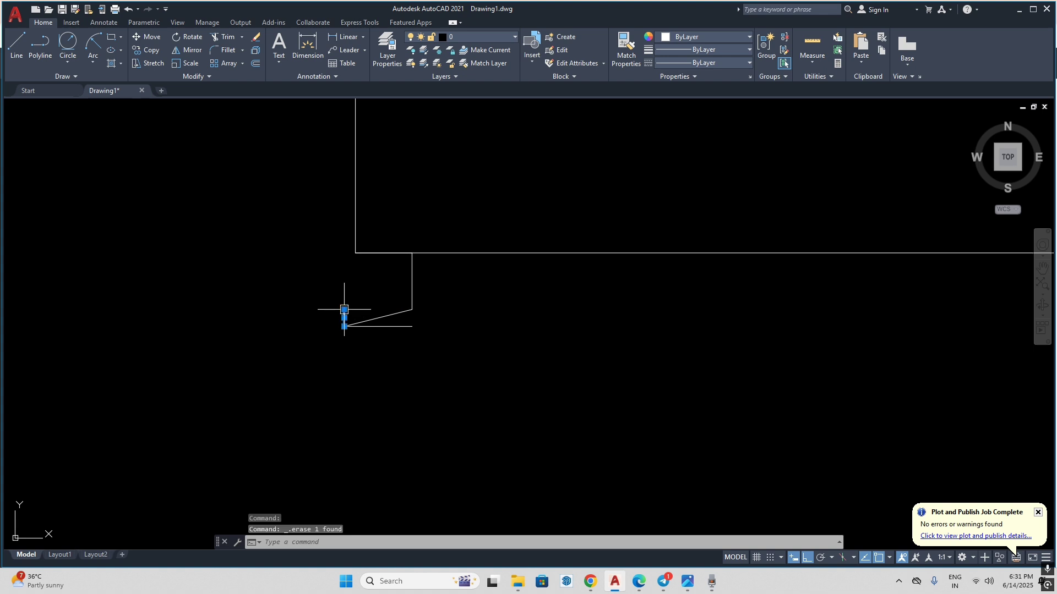
key(Delete)
- Draw lines from the sloped neck line's lower end 0.15 mm down and horizontally right to beneath the short neck line
click(16, 47)
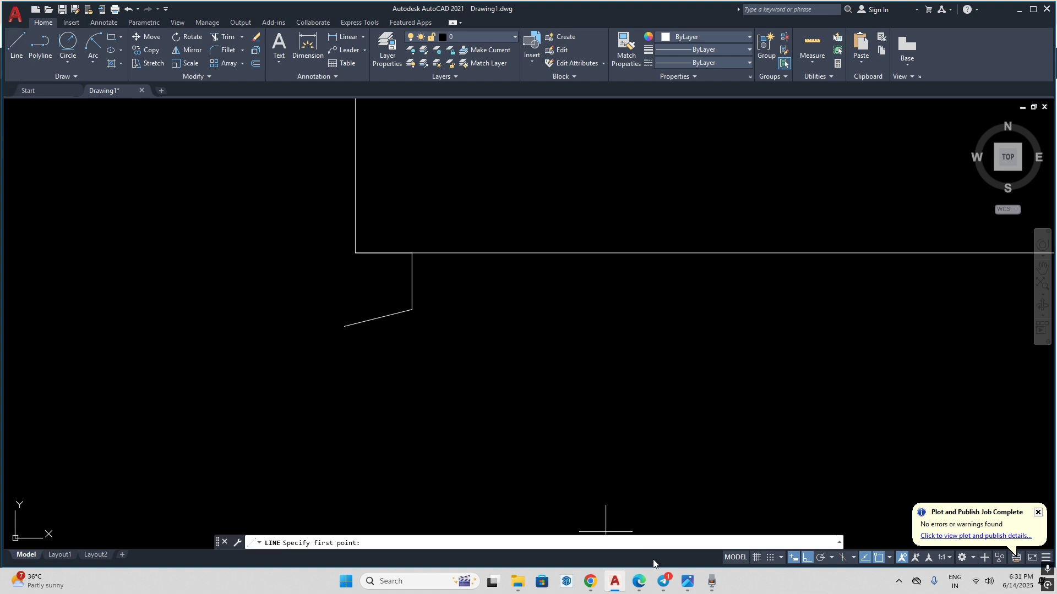
click(687, 581)
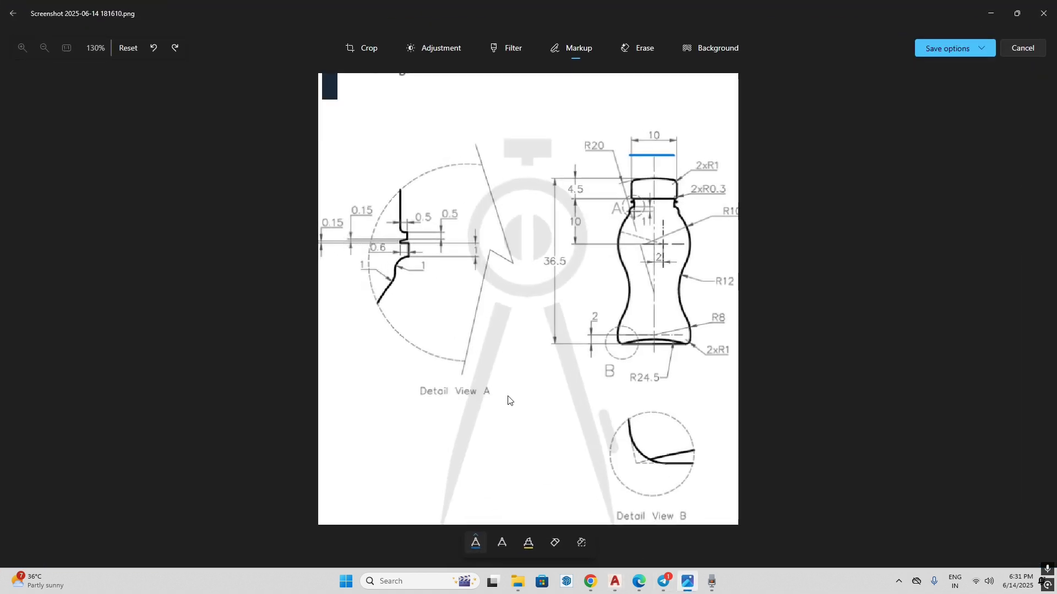
click(615, 582)
click(344, 327)
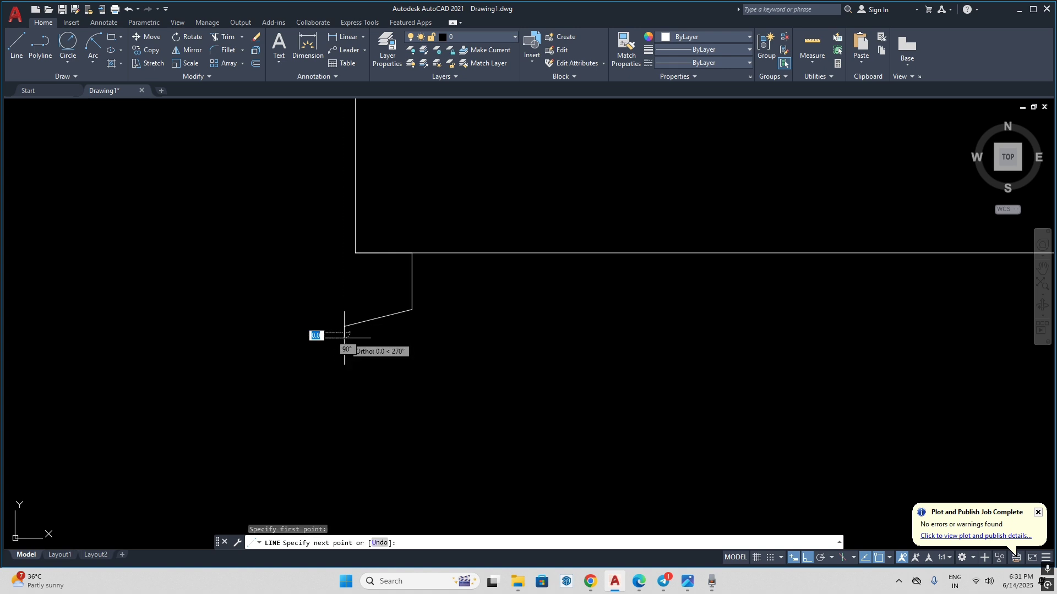
key(Escape)
key(space)
click(344, 326)
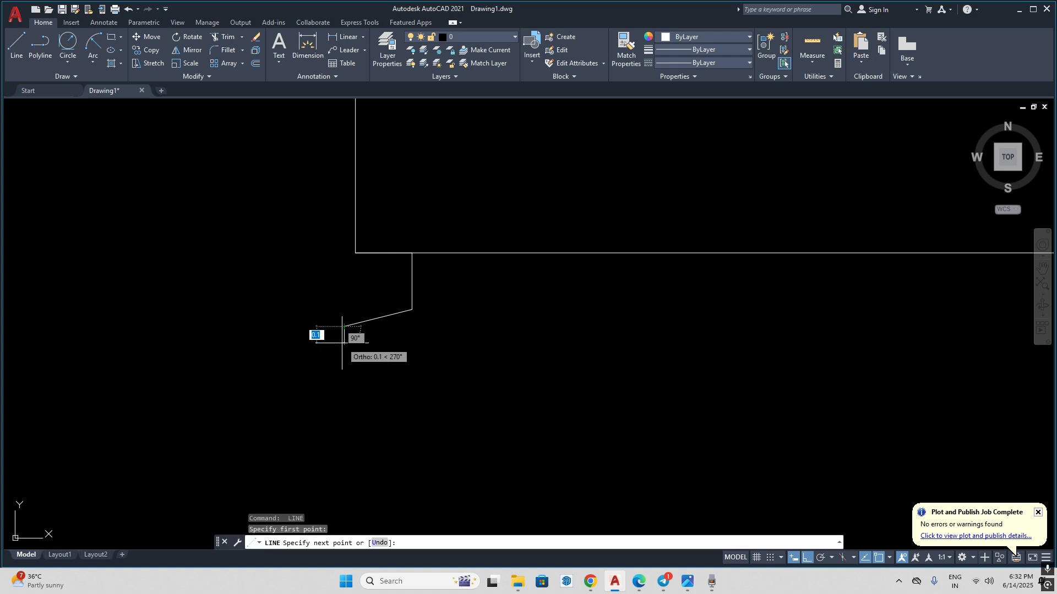
text(.5)
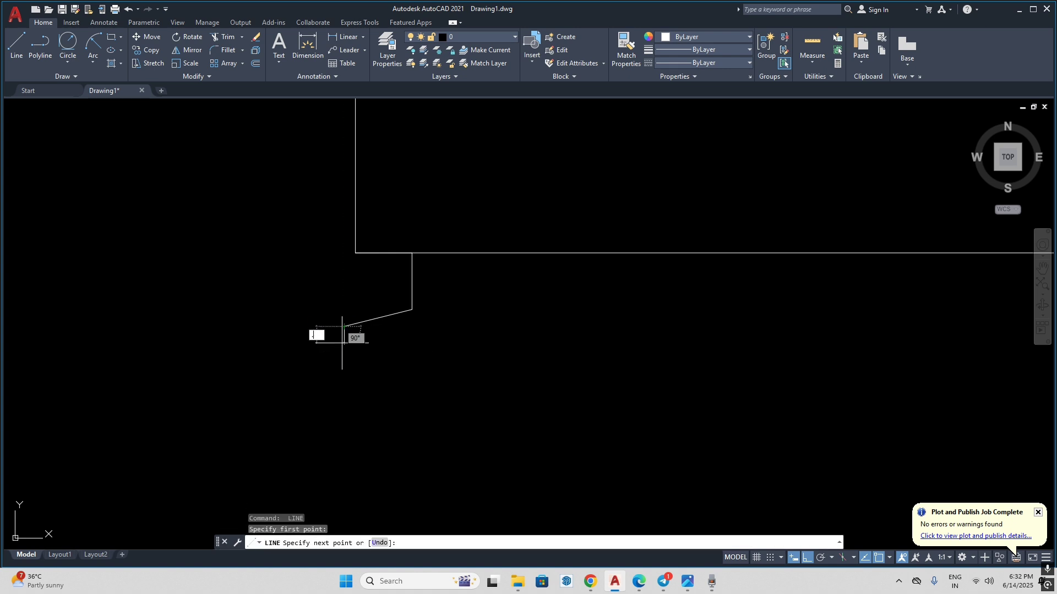
key(Return)
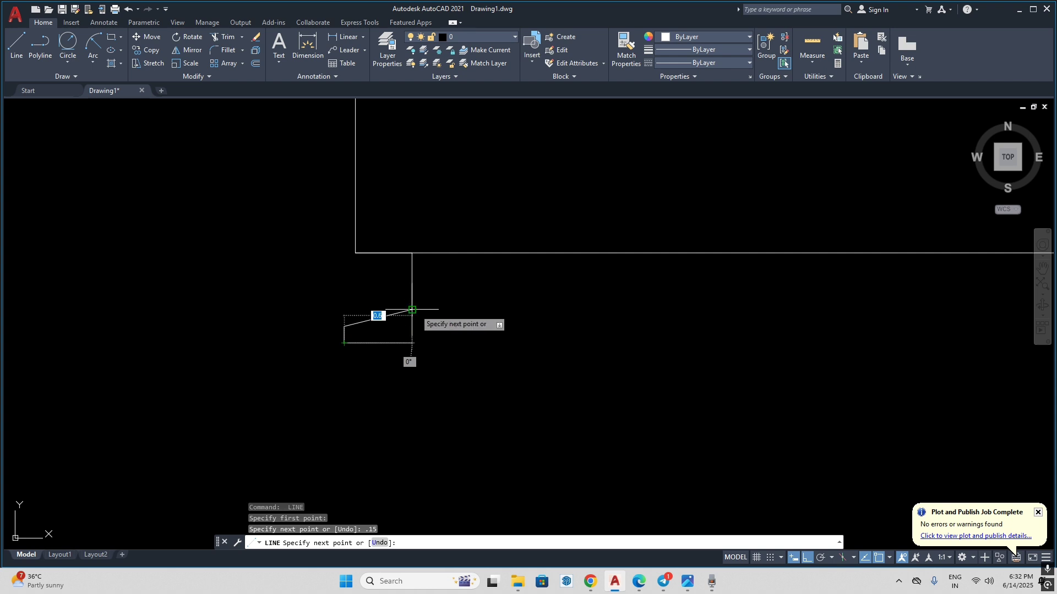
click(411, 343)
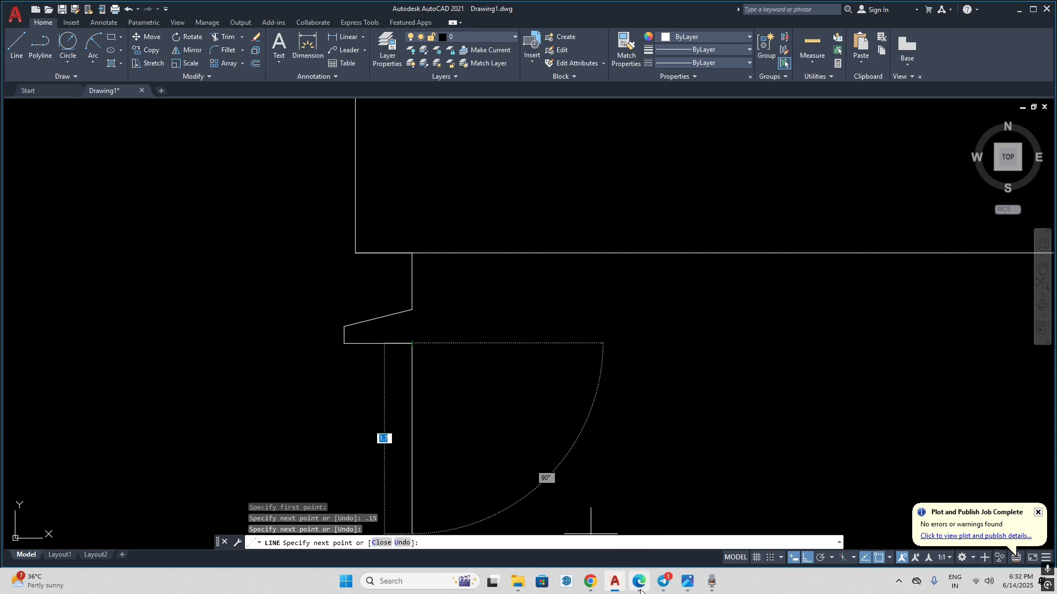
- Following the reference image, continue the neck profile with lines 1 mm down and 1 mm left
click(686, 583)
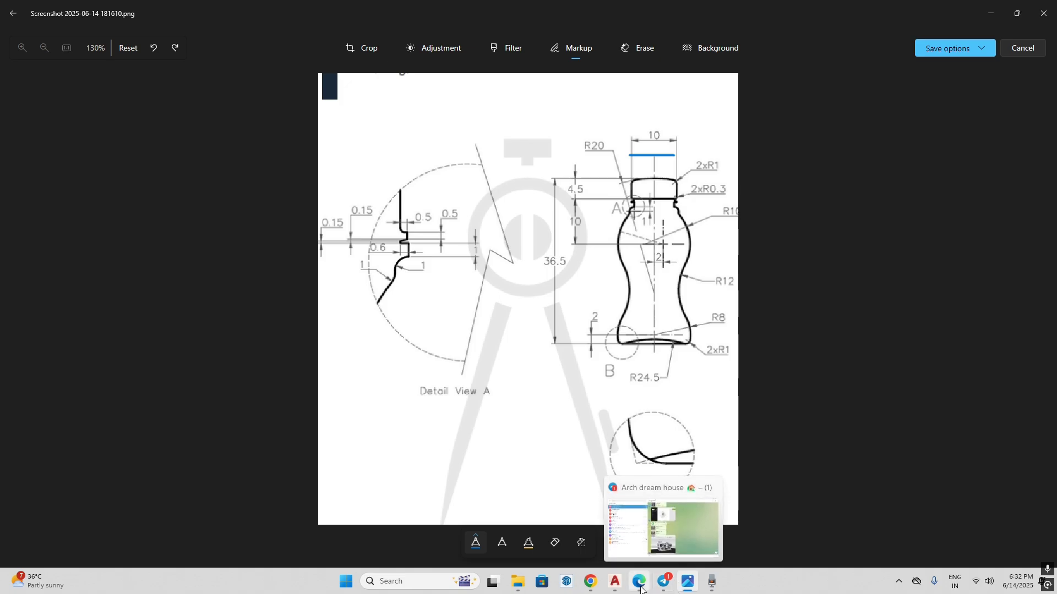
click(615, 582)
text(1)
key(Return)
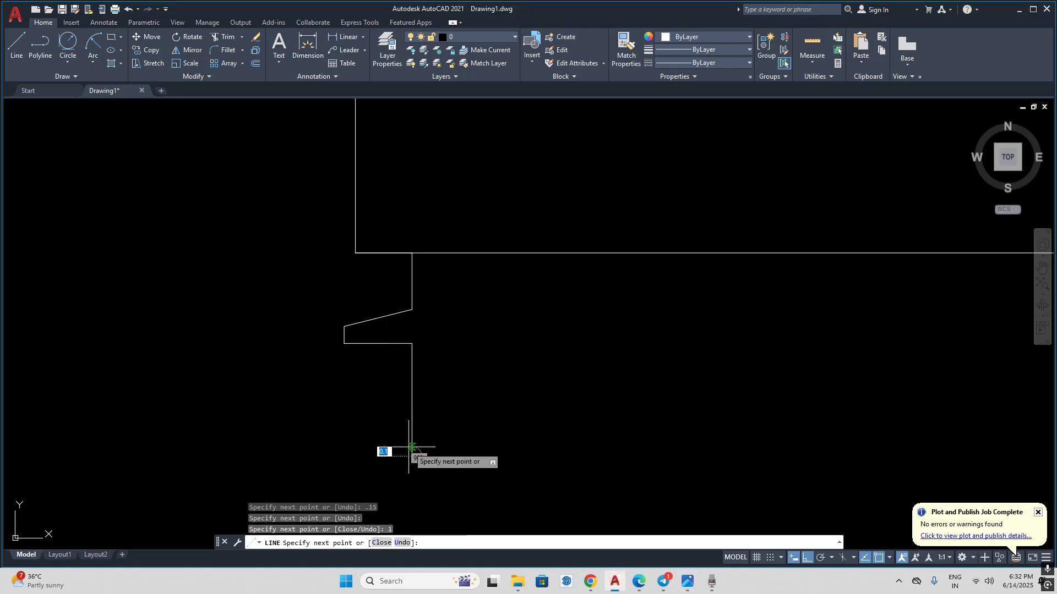
scroll(409, 446, down, 4)
text(1)
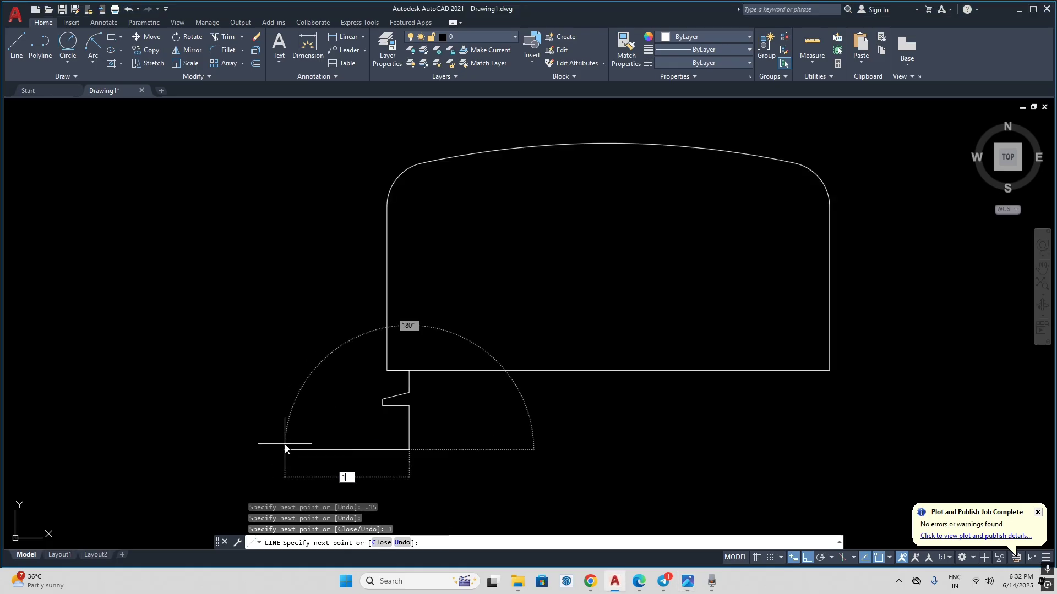
key(Return)
key(Escape)
- Draw a 1 mm vertical line down from the left end of the neck's lowest horizontal line
click(688, 582)
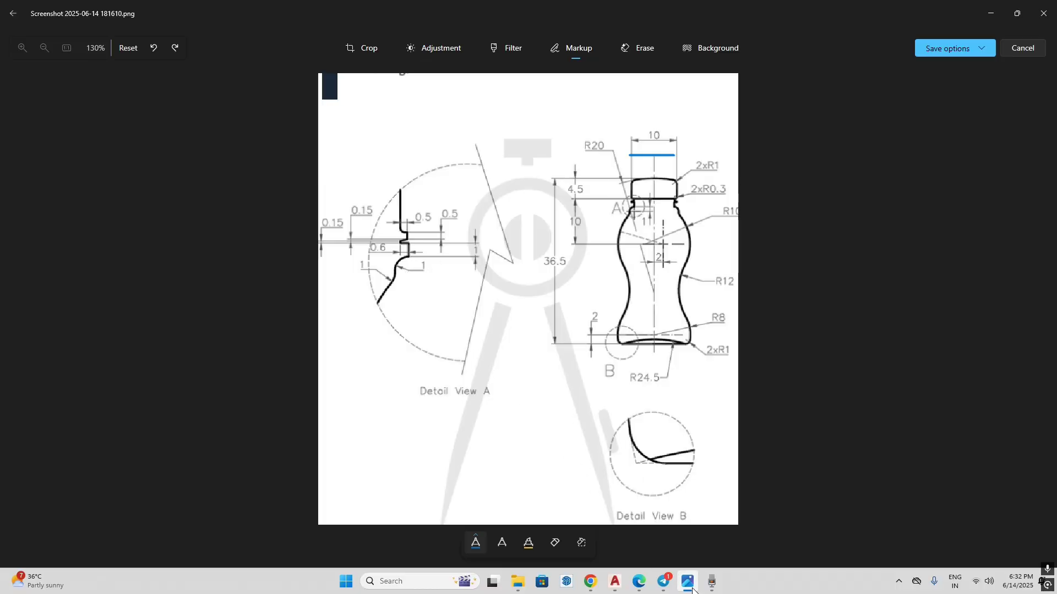
click(614, 582)
scroll(377, 330, up, 5)
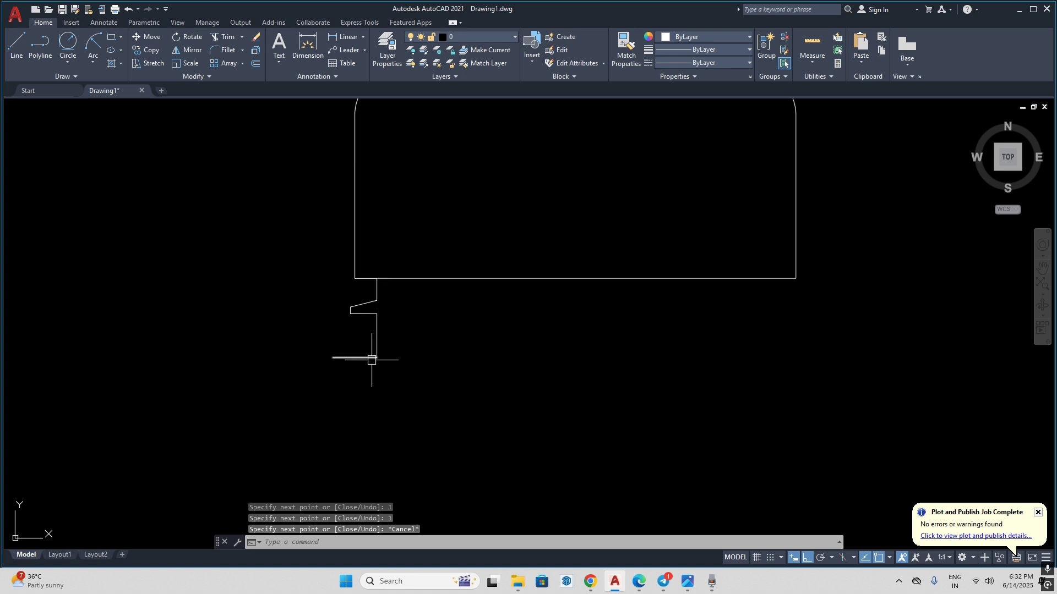
click(16, 46)
click(354, 334)
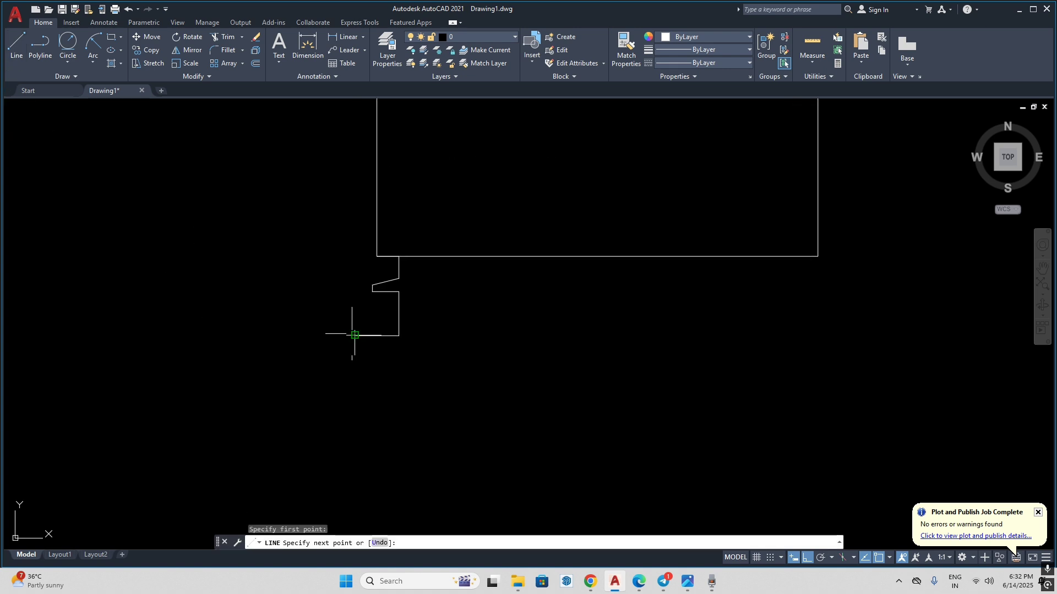
text(1)
key(Return)
key(Escape)
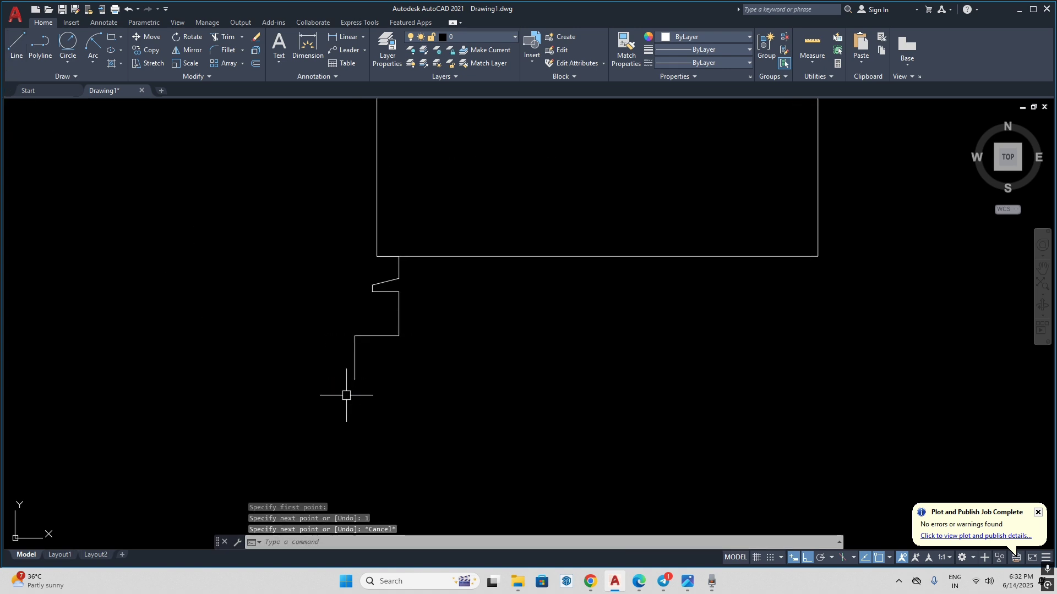
- Fillet the corner between the neck's lowest horizontal and vertical lines with a 1 mm radius
text(f)
key(Return)
text(r)
key(Return)
text(1)
key(Return)
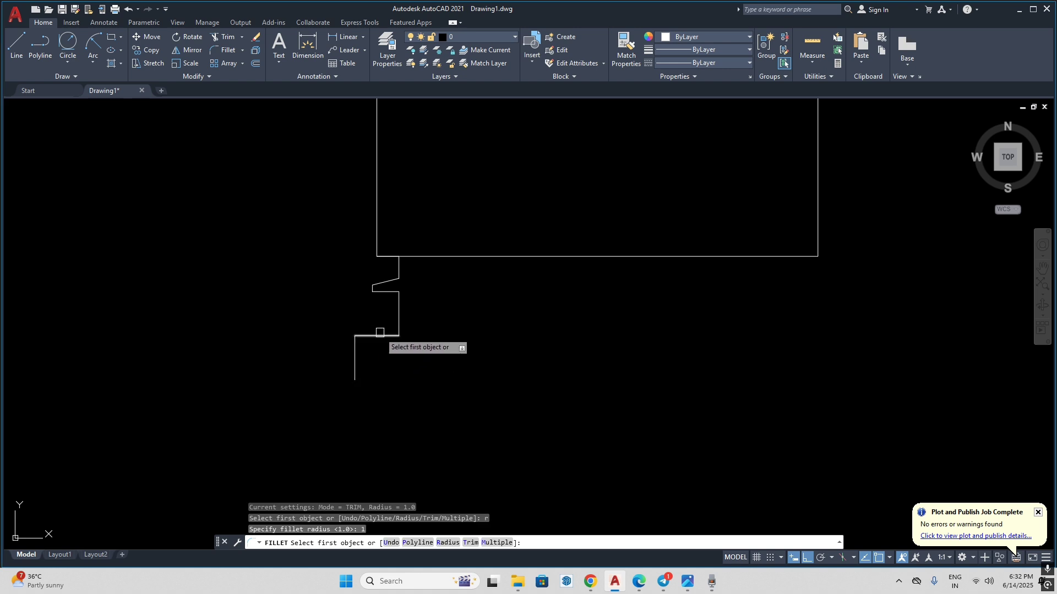
click(378, 335)
click(357, 354)
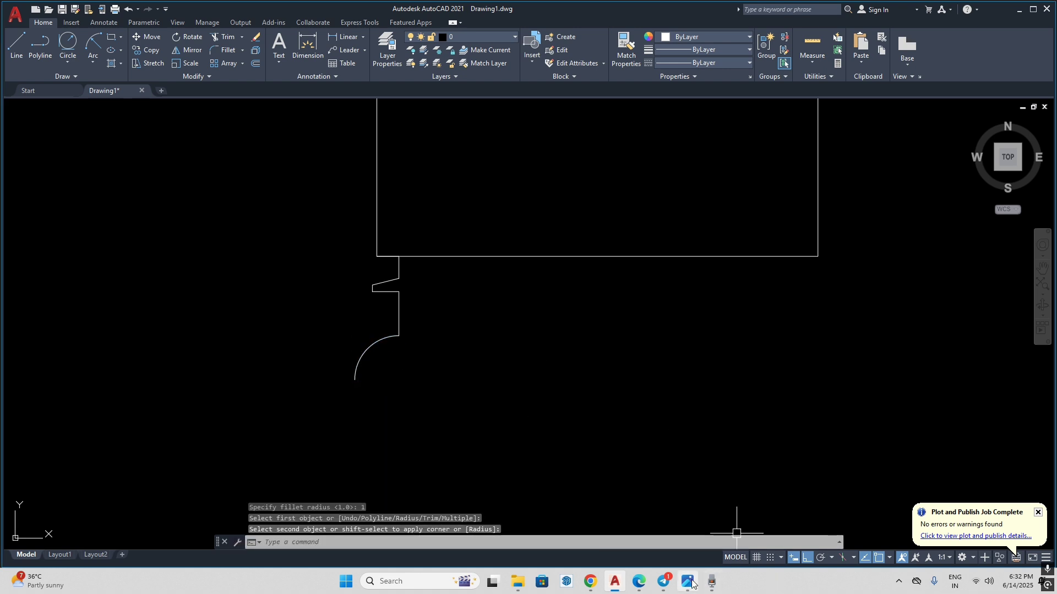
- Following the reference drawing, draw construction lines from the midpoint of the cap's bottom edge 10 mm down and 2 mm right
click(690, 582)
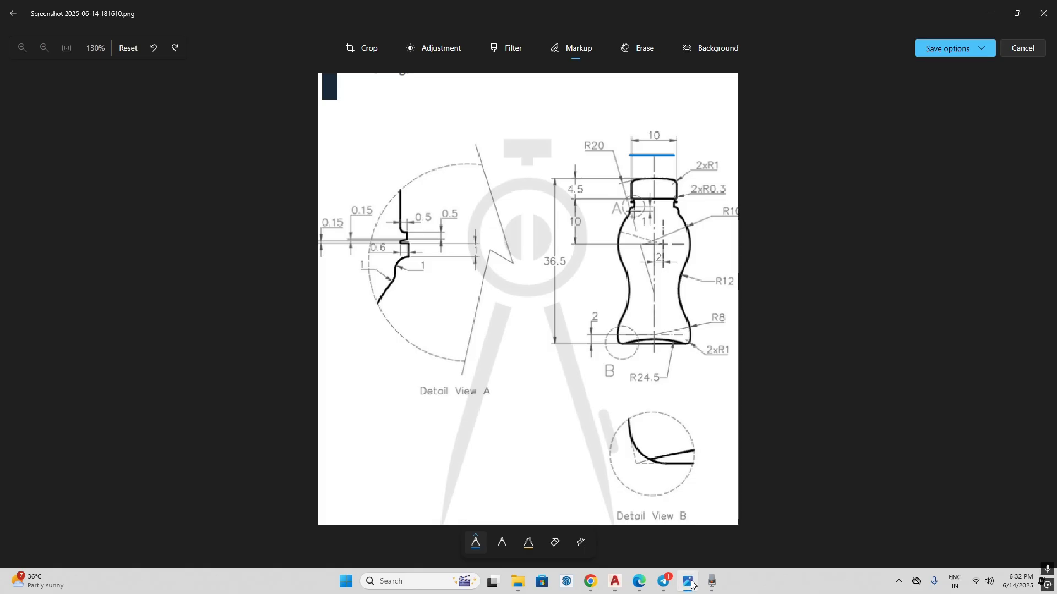
click(689, 582)
click(689, 582)
click(592, 582)
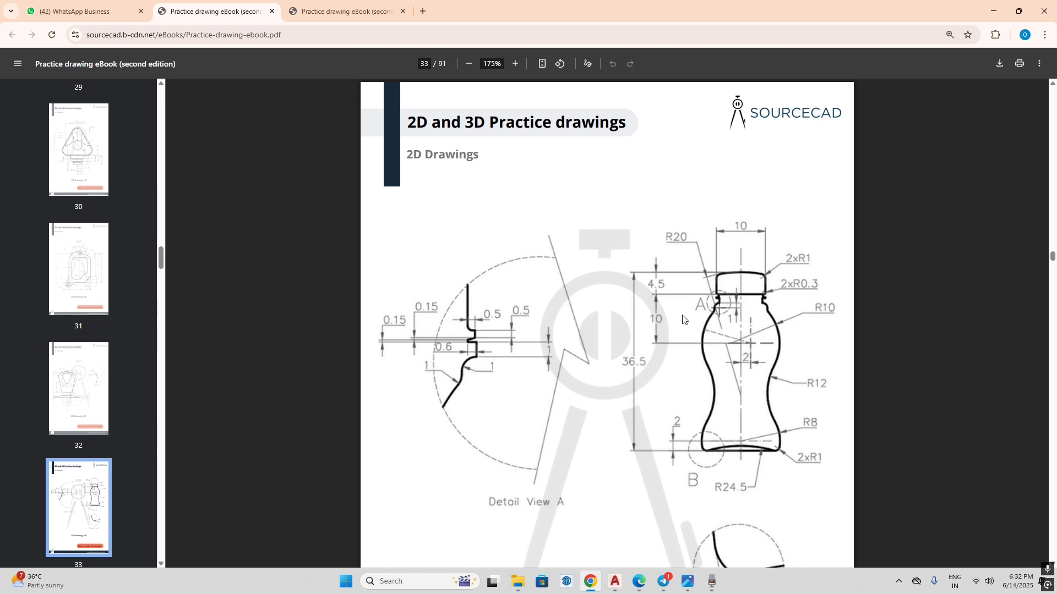
click(615, 582)
click(19, 59)
scroll(412, 320, down, 5)
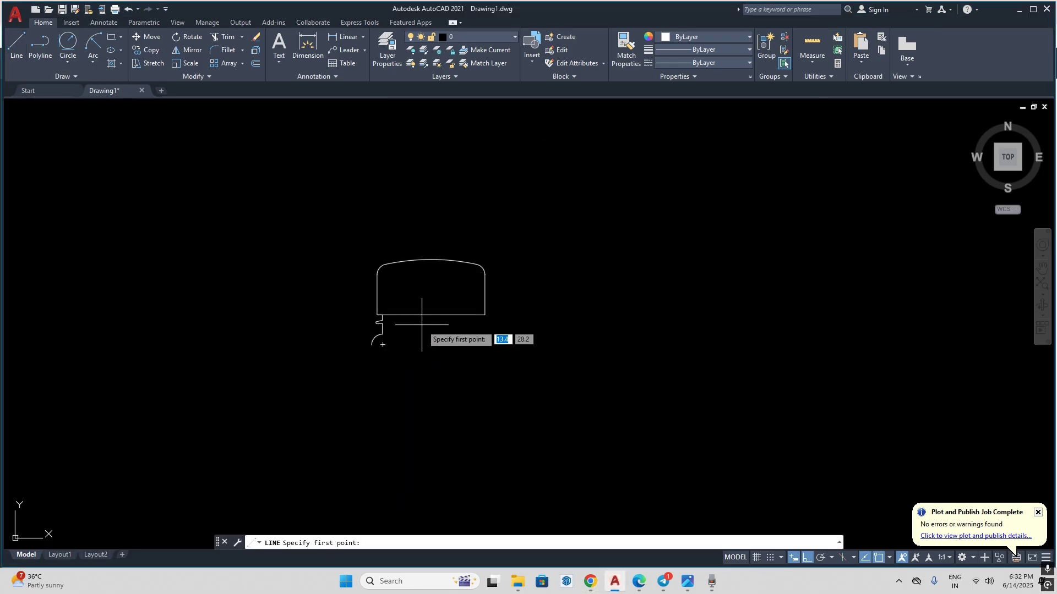
click(432, 315)
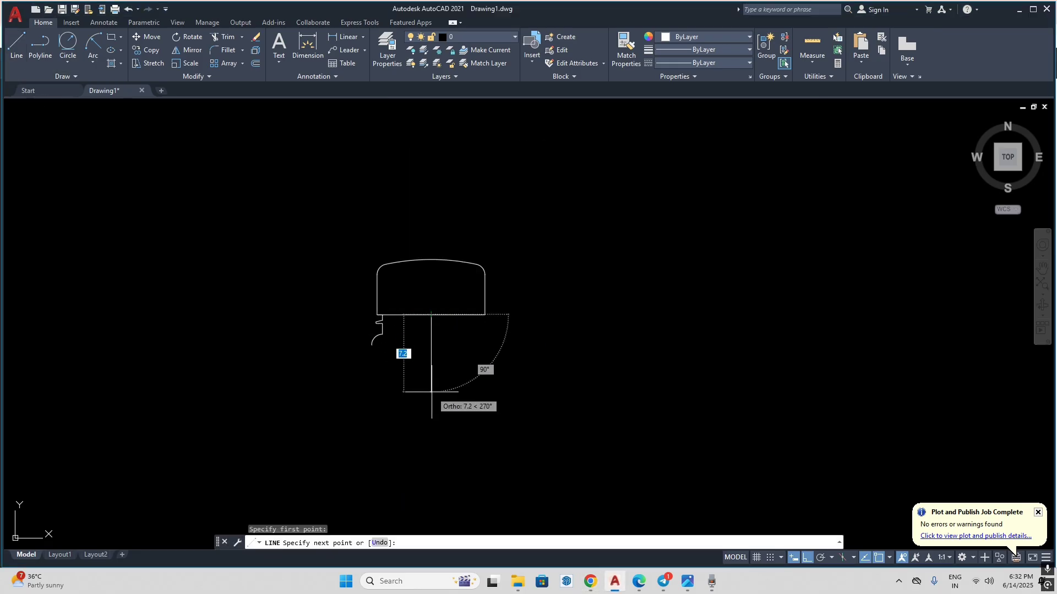
text(10)
key(Return)
text(2)
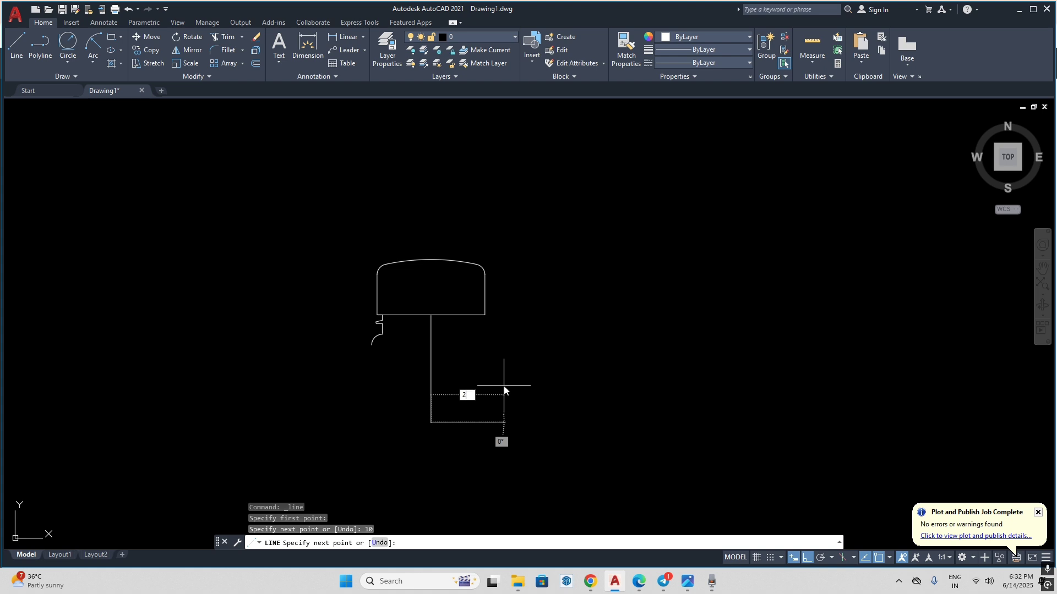
key(Return)
key(Escape)
- Draw a circle with a 10 mm radius centred on the right end of the 2 mm construction line
middle_drag(437, 406, 437, 398)
text(c)
key(Return)
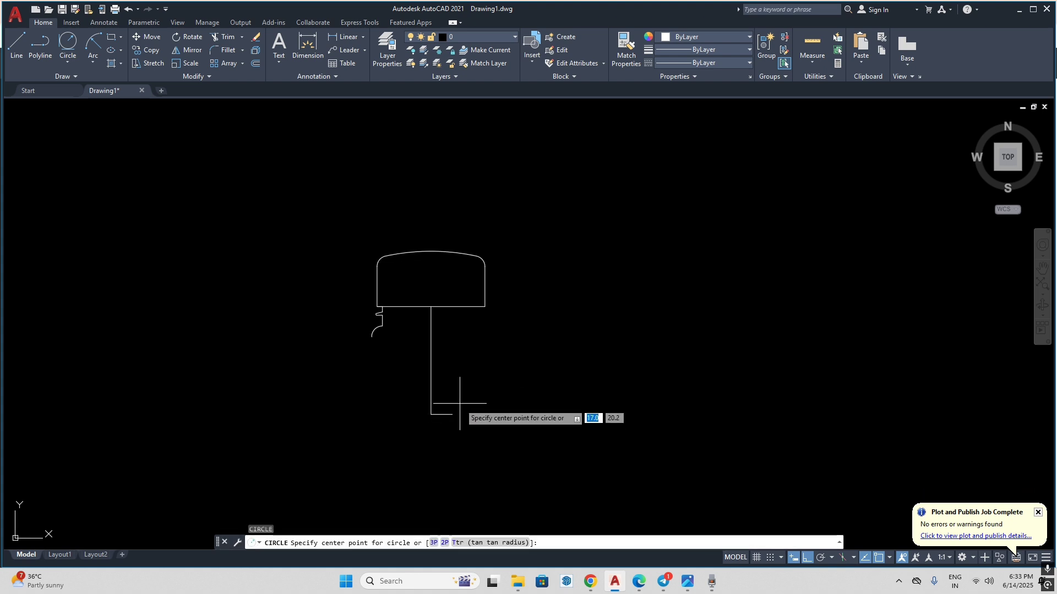
click(453, 414)
text(10)
key(Return)
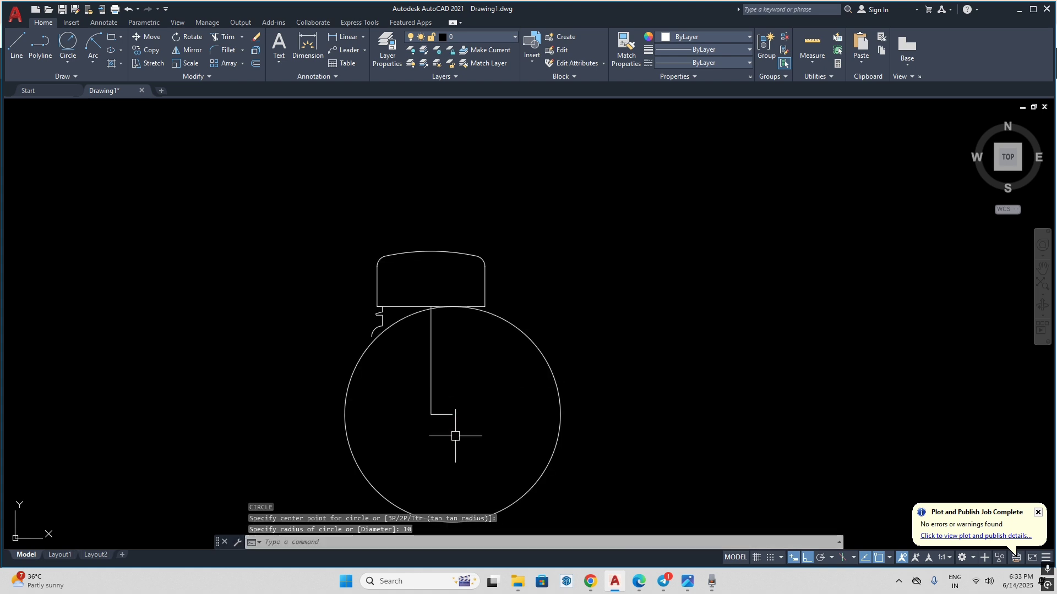
- Fillet the neck's lower arc to the left side of the 10 mm radius circle with a 1 mm radius
scroll(421, 408, up, 2)
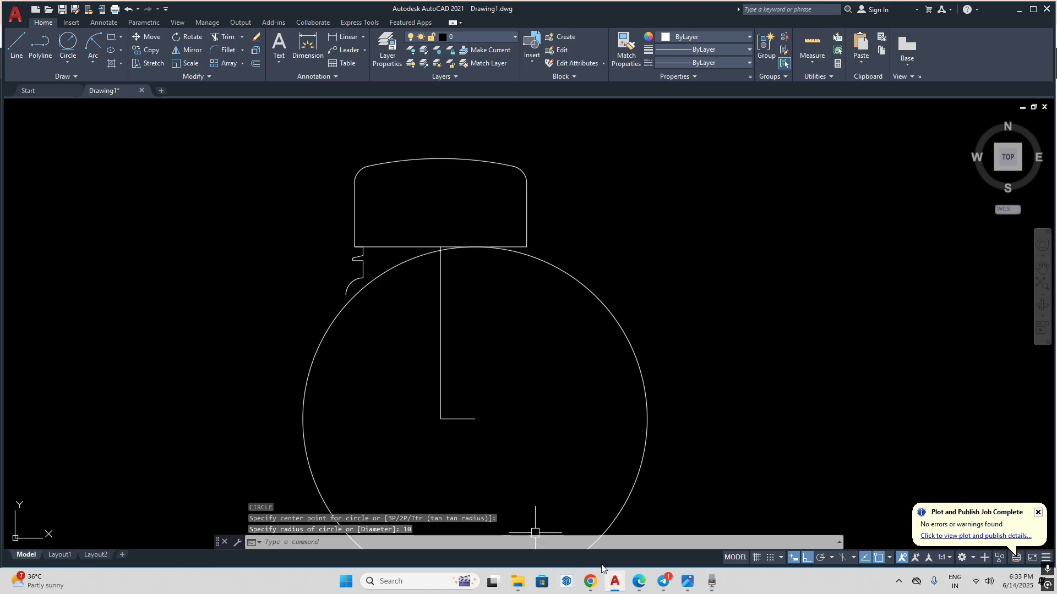
click(697, 588)
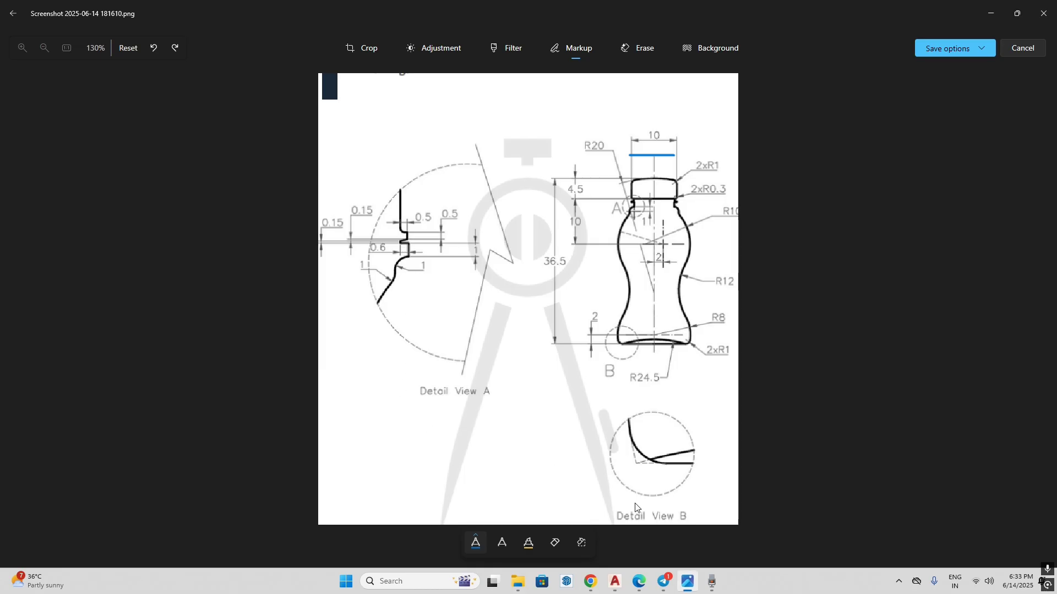
click(612, 586)
text(f)
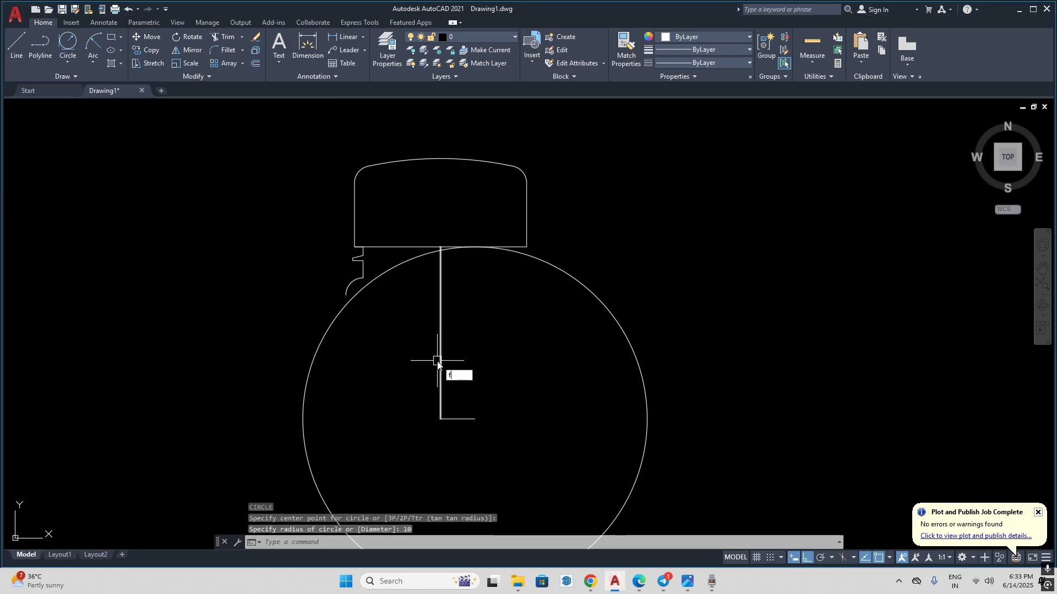
key(Return)
text(r)
key(Return)
text(1)
key(Return)
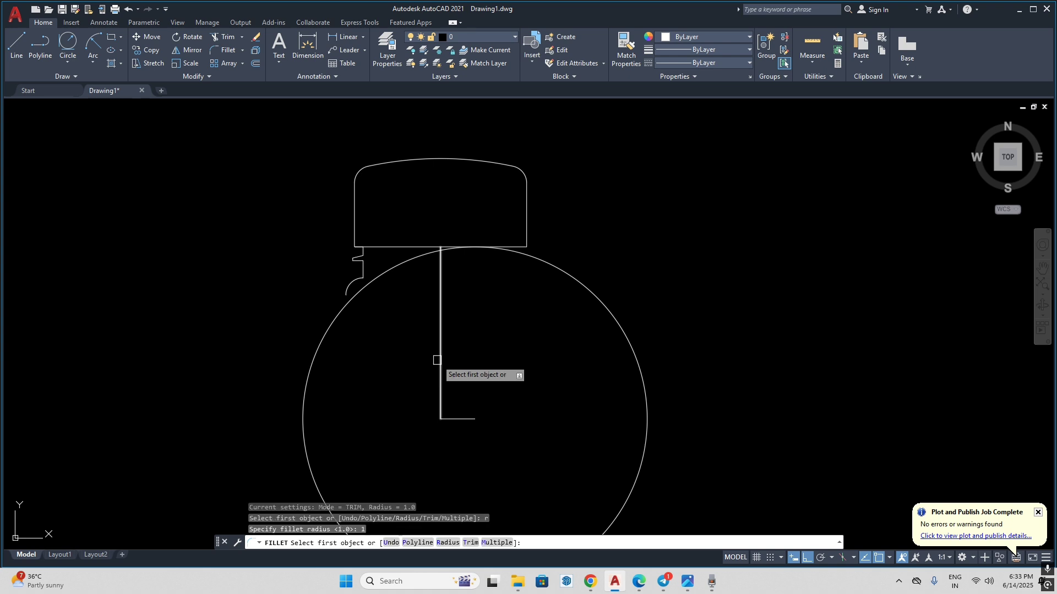
scroll(355, 295, up, 4)
click(361, 291)
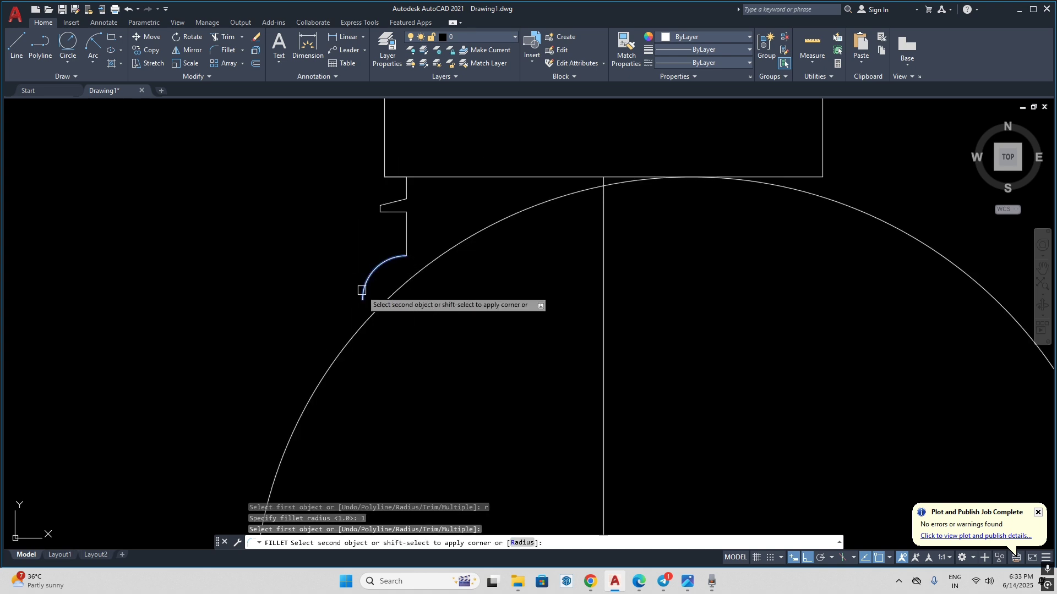
click(364, 326)
- Following the reference image's overall height, draw a 36.5 mm vertical line down from the midpoint of the cap's top arc
scroll(369, 308, down, 5)
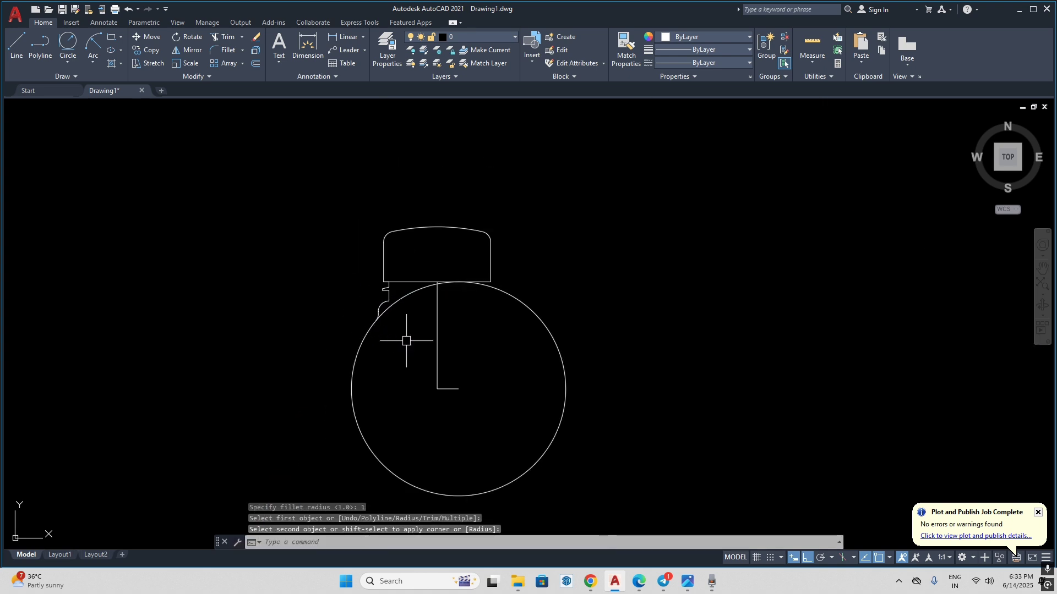
click(689, 583)
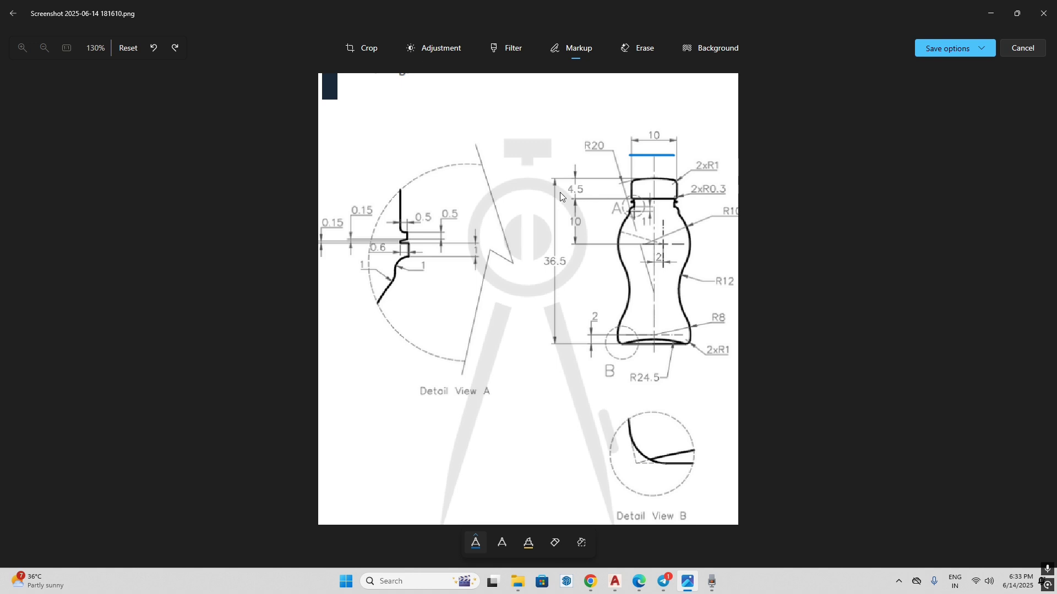
click(615, 581)
click(16, 44)
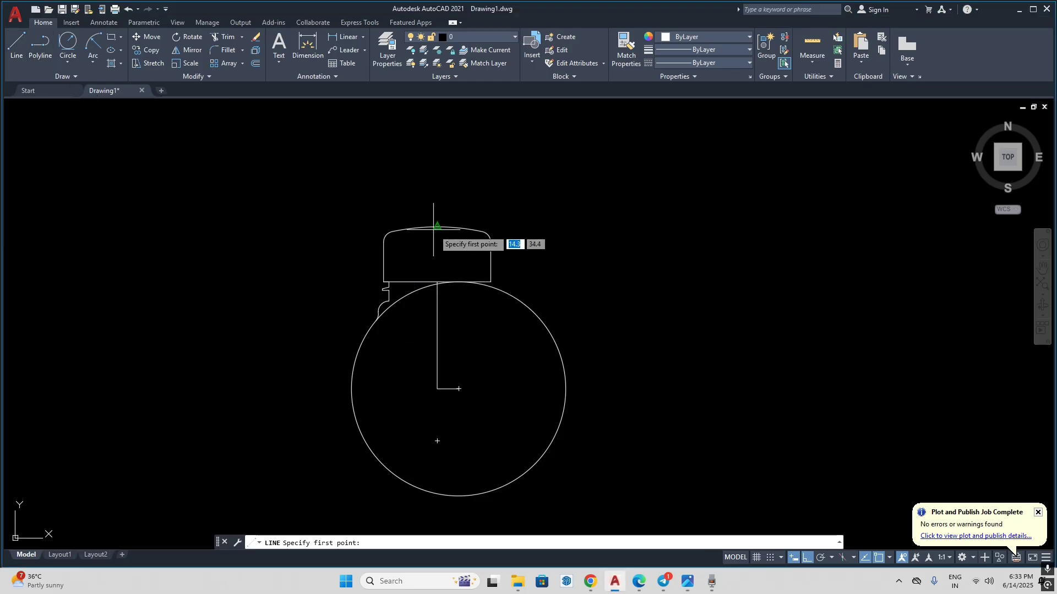
click(490, 282)
scroll(435, 369, down, 2)
middle_drag(434, 369, 435, 364)
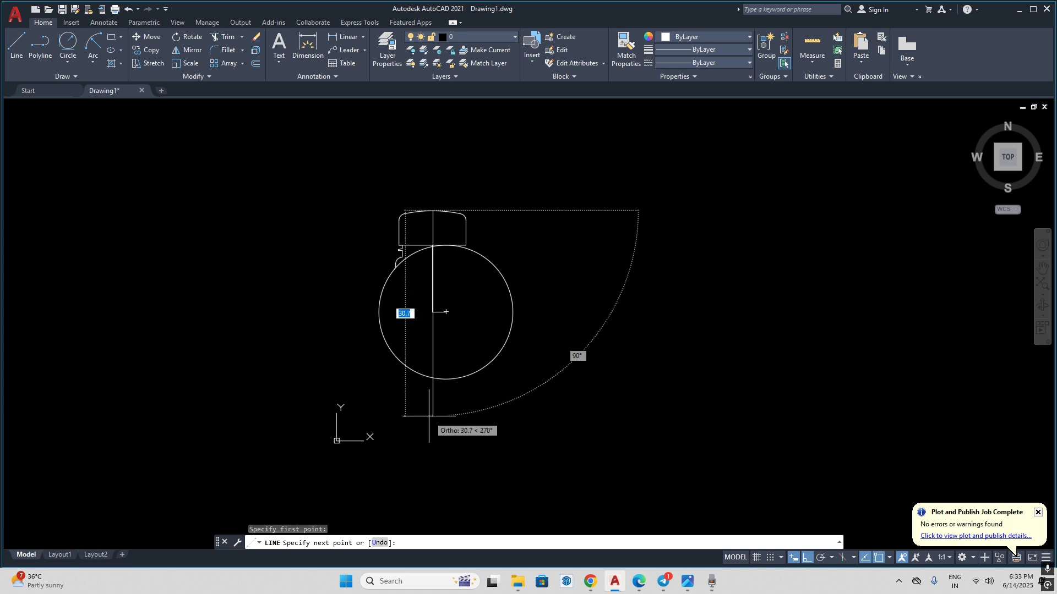
text(36.)
key(Return)
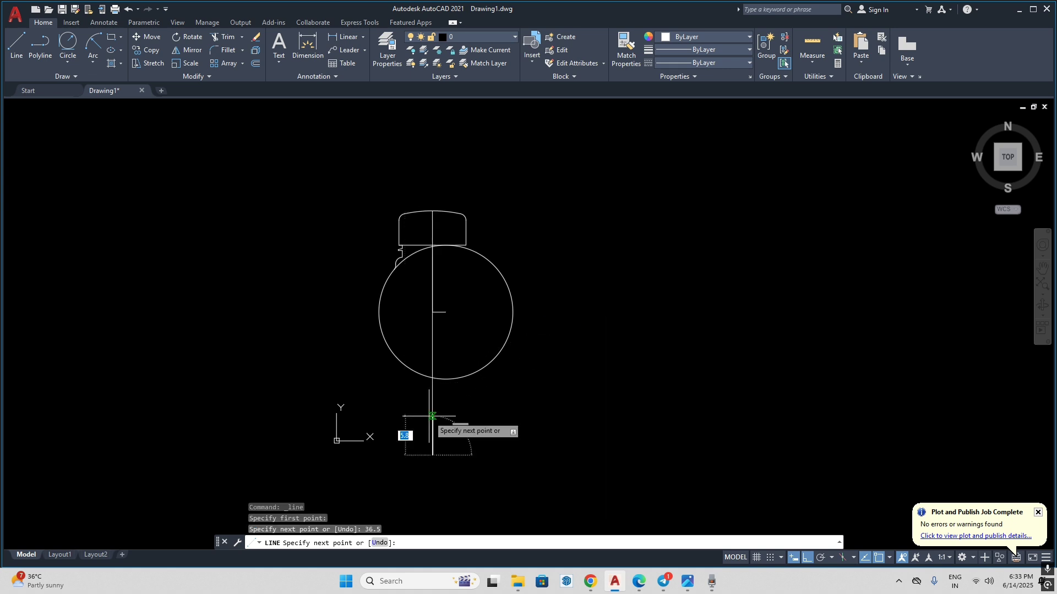
- Draw a horizontal base line through the lower end of the 36.5 mm vertical line, extending to both sides
key(Return)
key(Return)
click(433, 455)
click(348, 455)
key(Escape)
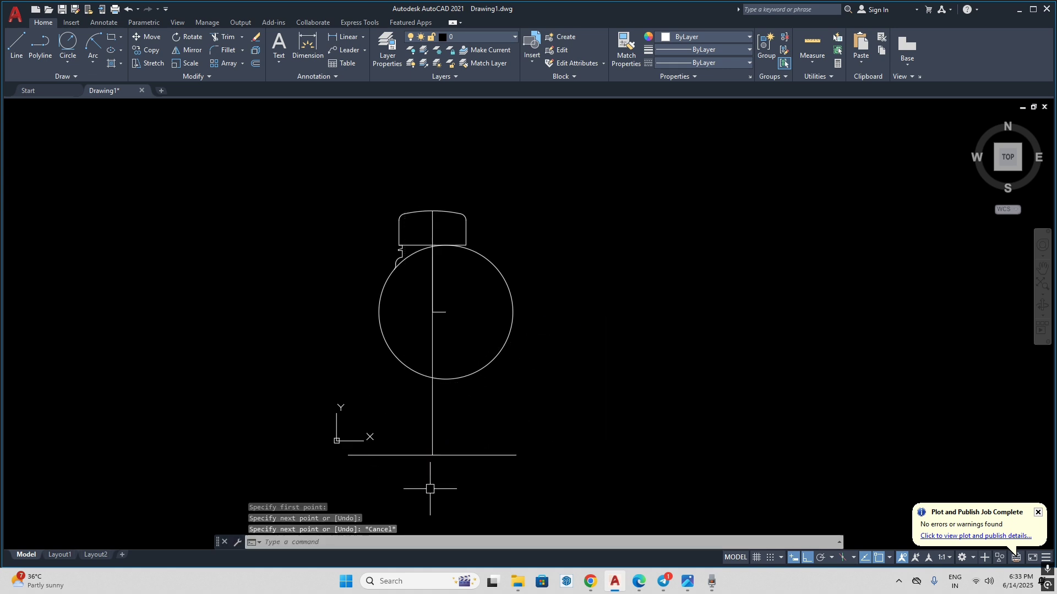
- Following the reference image, draw a 2 mm vertical construction line up from the middle of the base line
click(688, 583)
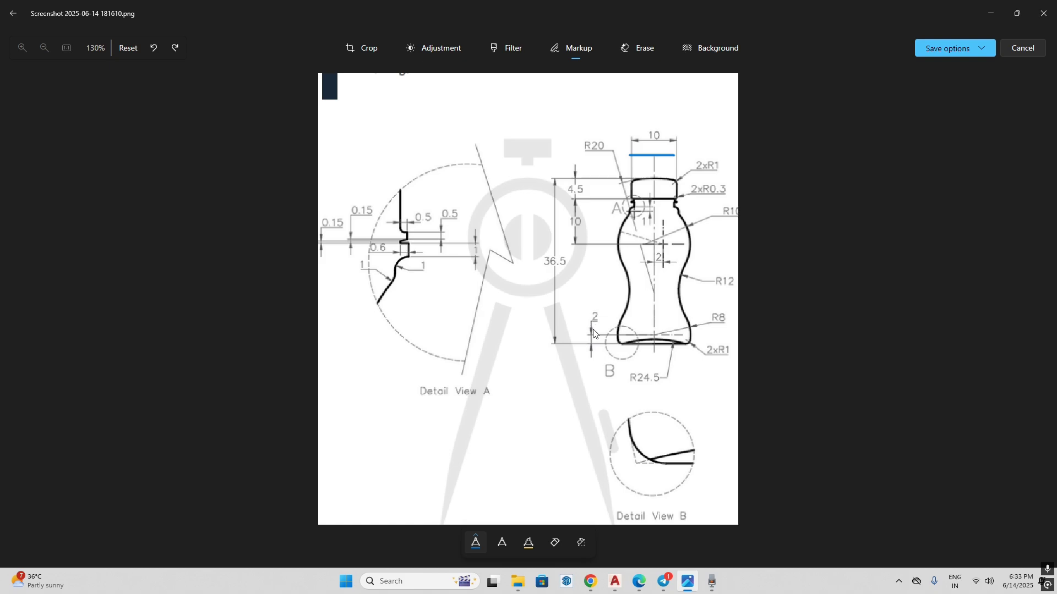
click(615, 582)
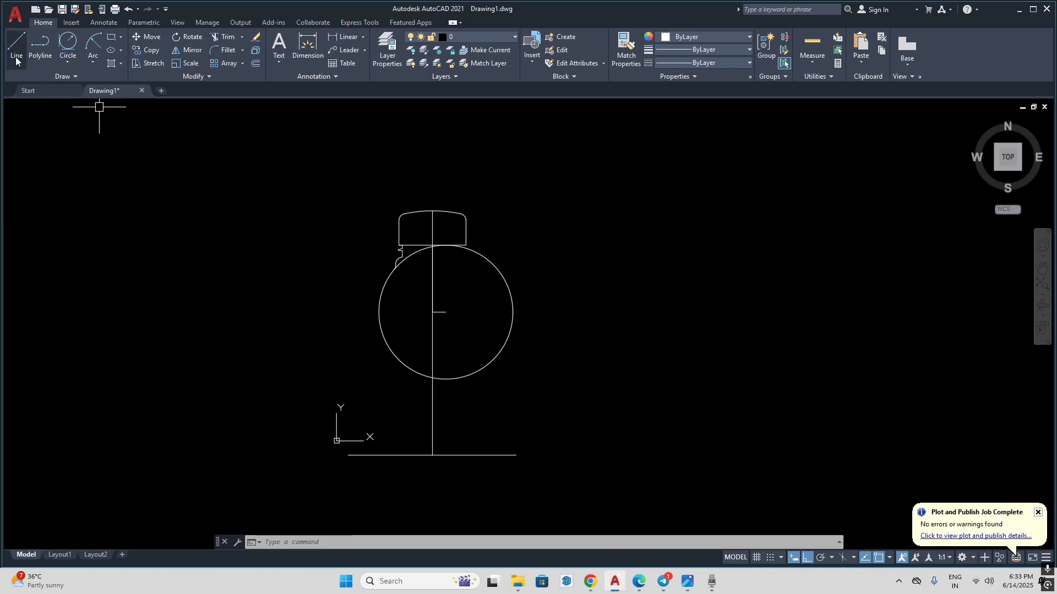
text(l)
key(Return)
scroll(498, 496, up, 2)
click(433, 455)
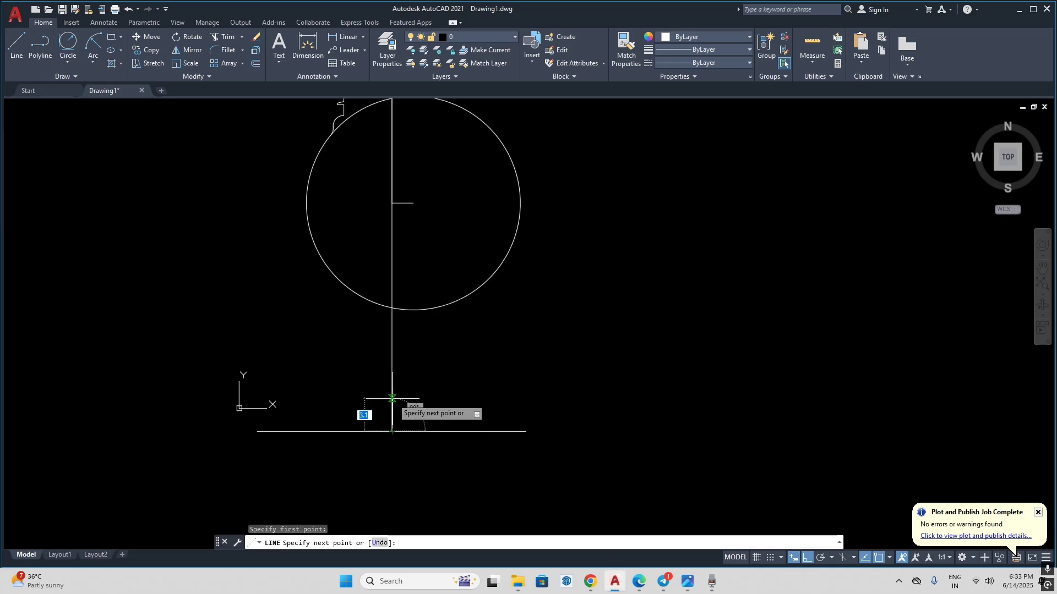
text(2)
key(Return)
key(Return)
- Draw a circle with an 8 mm radius centred on the upper end of the 2 mm vertical construction line
text(c)
key(Return)
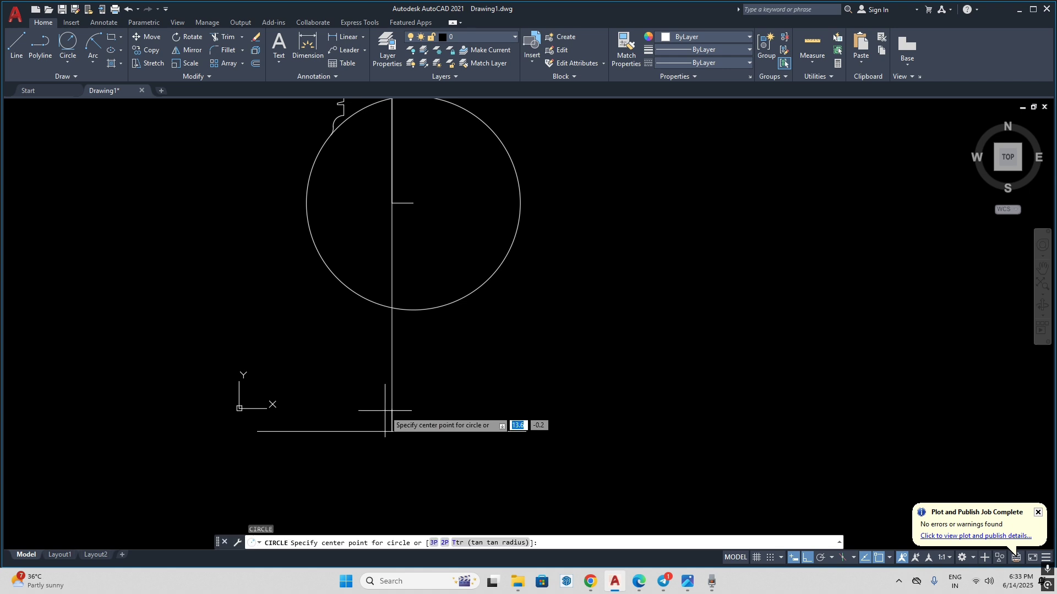
click(392, 410)
key(Return)
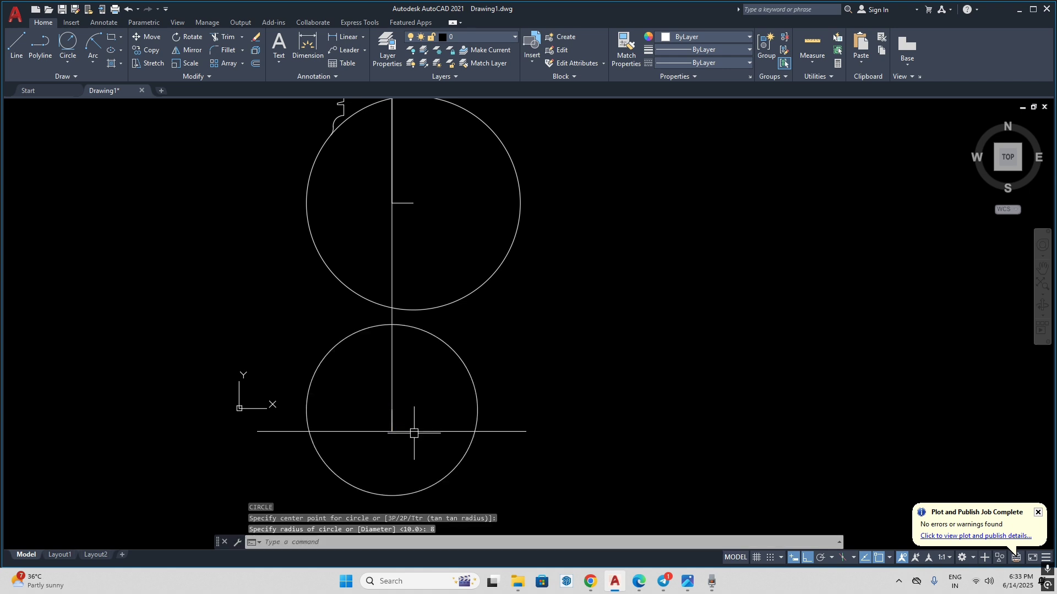
scroll(512, 410, down, 3)
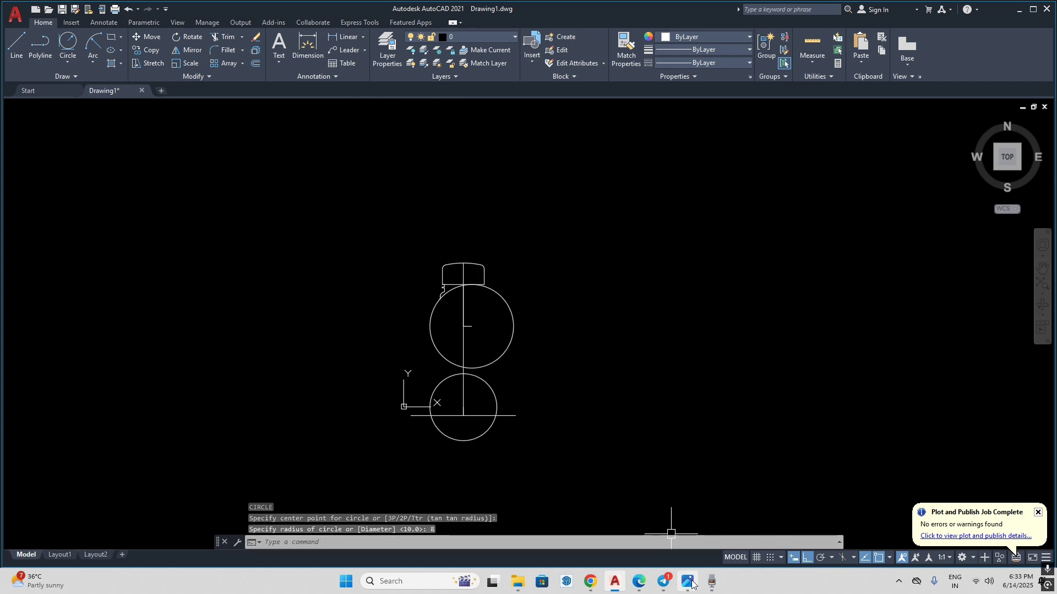
- Check the bottle base in the reference image and erase the 2 mm vertical construction line
click(688, 582)
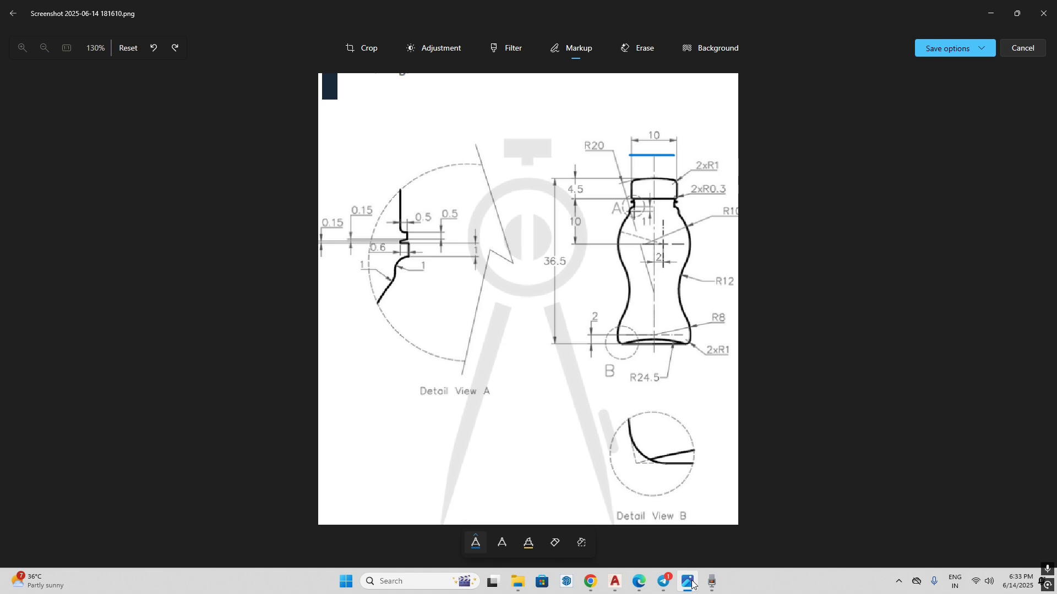
click(688, 582)
scroll(495, 425, up, 2)
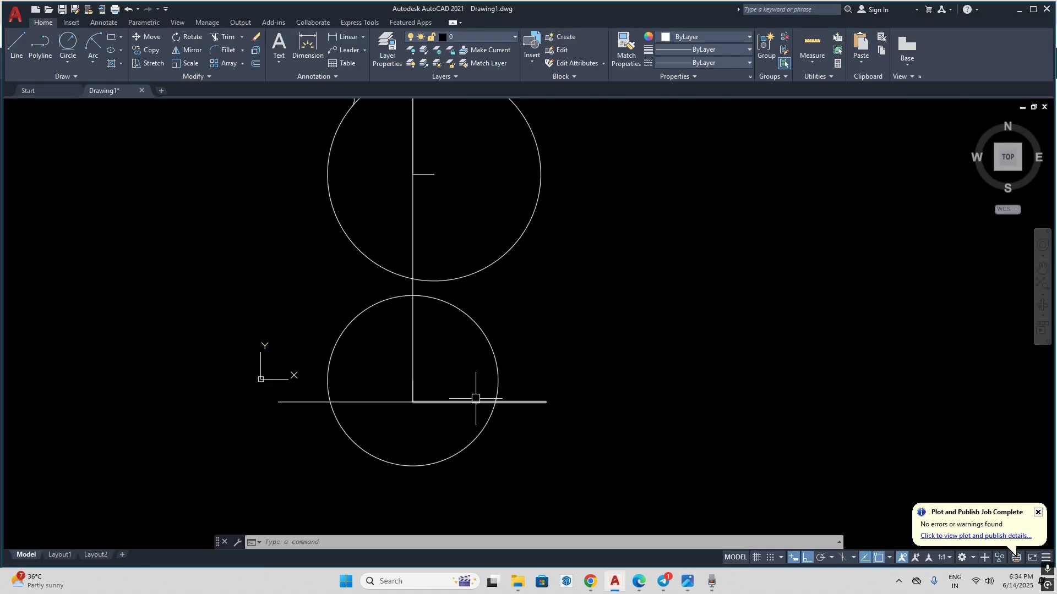
key(Delete)
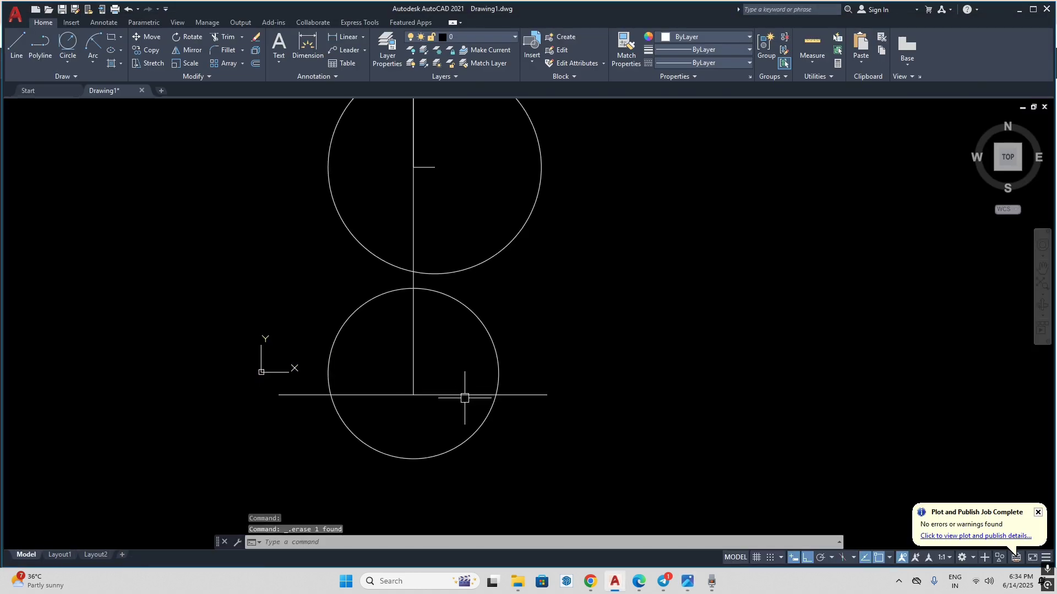
- Shorten both outer ends of the base line to where it meets the 8 mm radius circle
click(519, 397)
scroll(559, 396, down, 3)
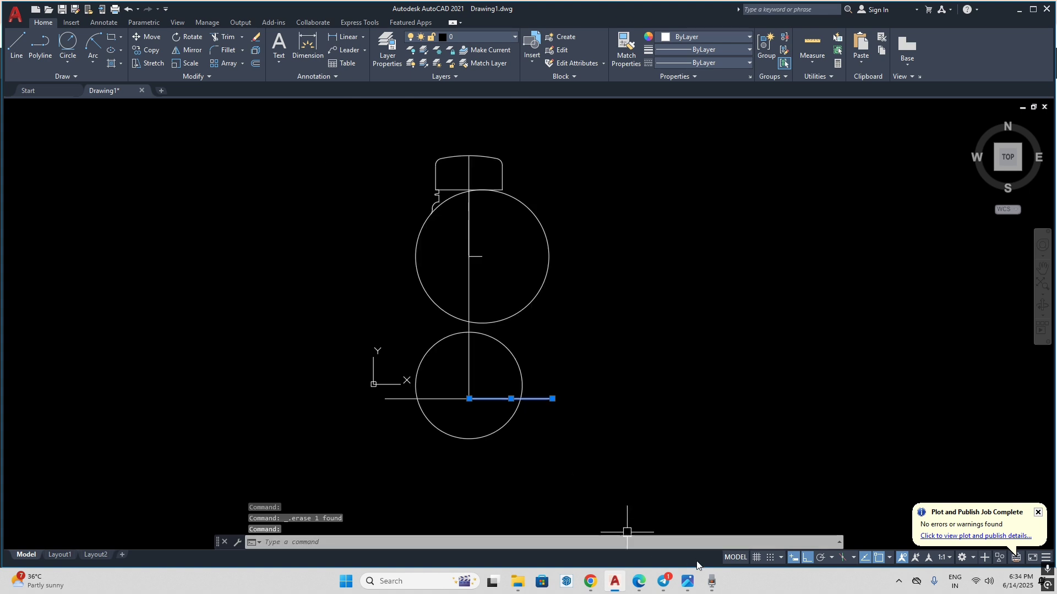
click(688, 583)
click(689, 584)
click(553, 399)
click(521, 399)
key(Escape)
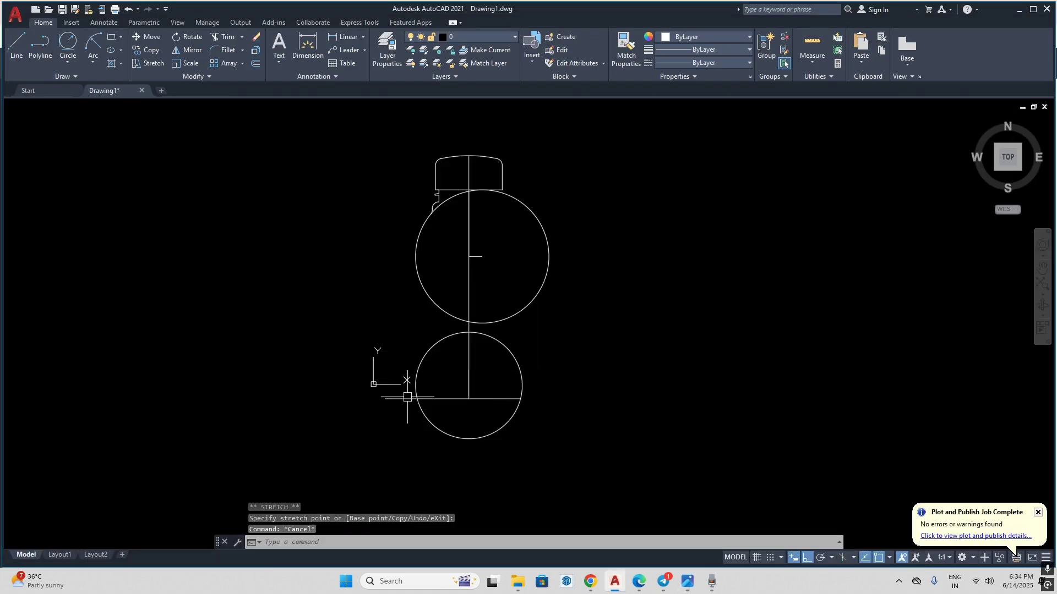
click(401, 398)
click(389, 399)
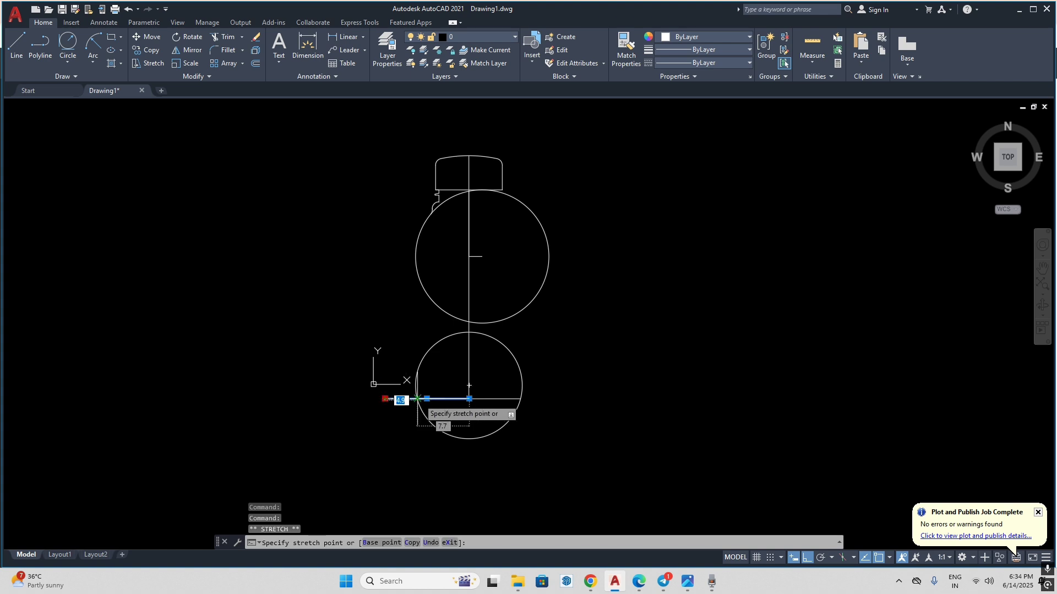
click(415, 399)
key(Escape)
- Draw a tangent-tangent-radius circle of 12 mm radius touching the left sides of the 10 mm and 8 mm radius circles
click(686, 582)
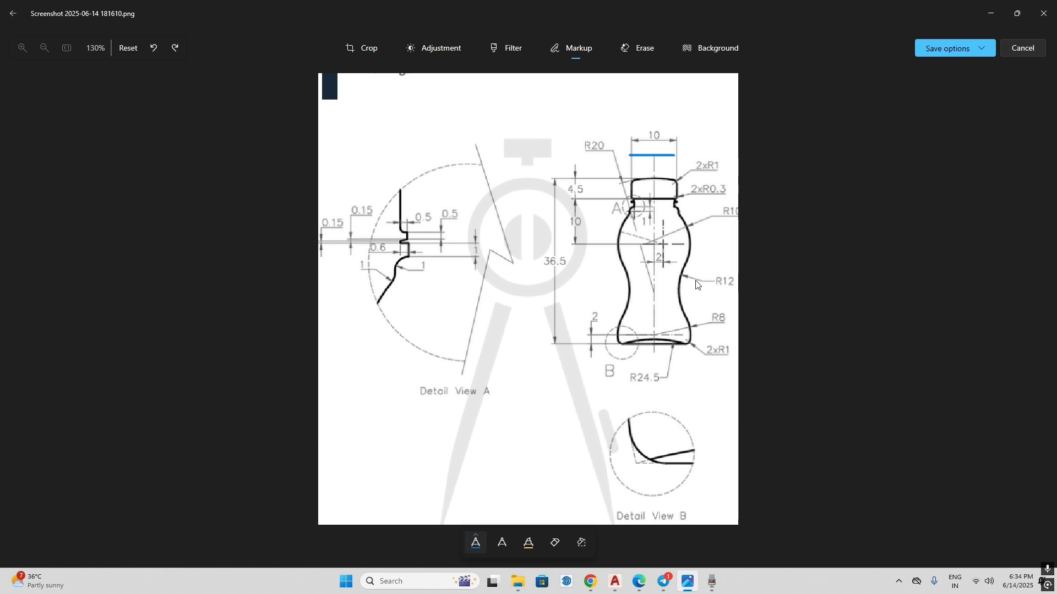
click(686, 582)
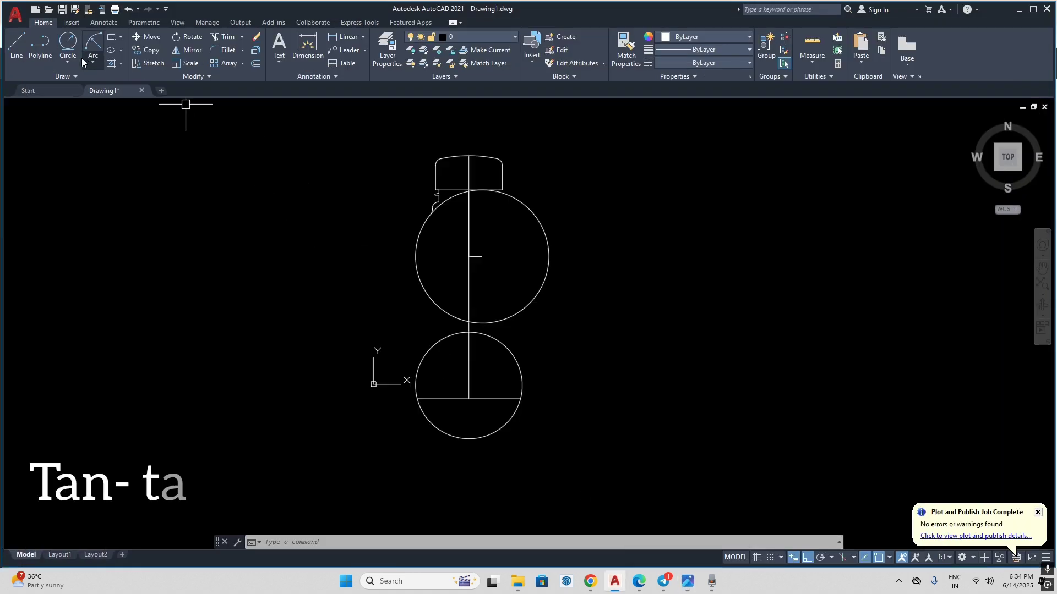
click(68, 62)
click(91, 173)
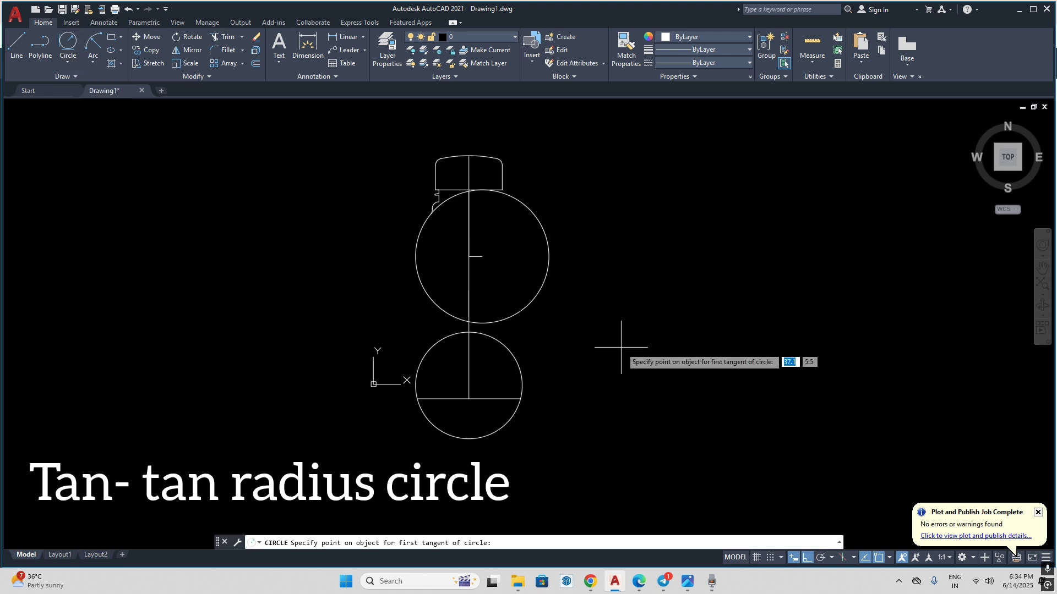
click(454, 309)
click(427, 352)
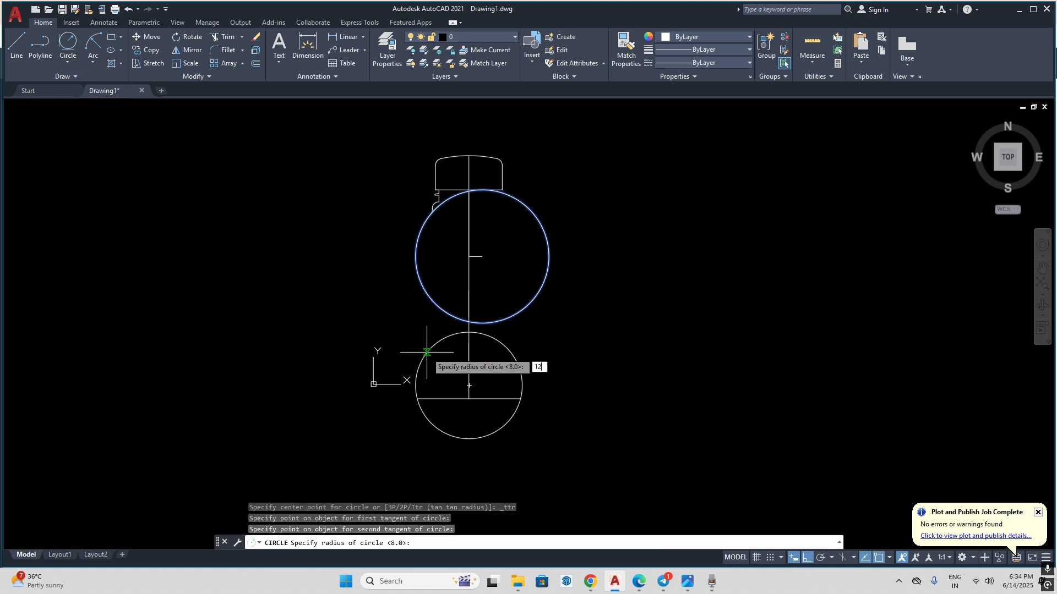
key(Return)
- Trim the excess of the three circles on the left half to leave one continuous curved body profile
click(421, 237)
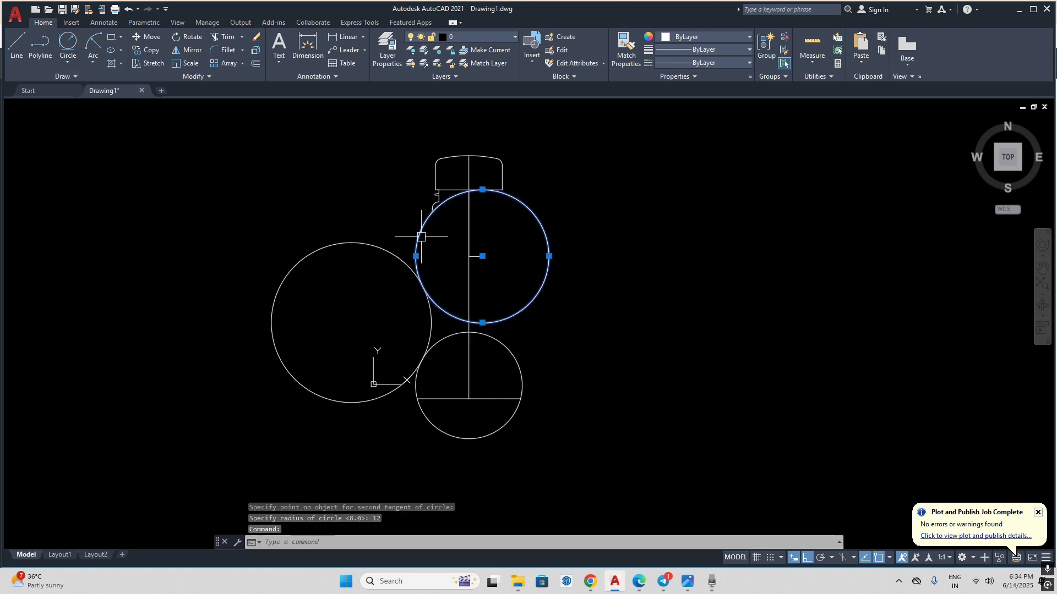
key(Escape)
key(Escape)
key(Return)
click(406, 262)
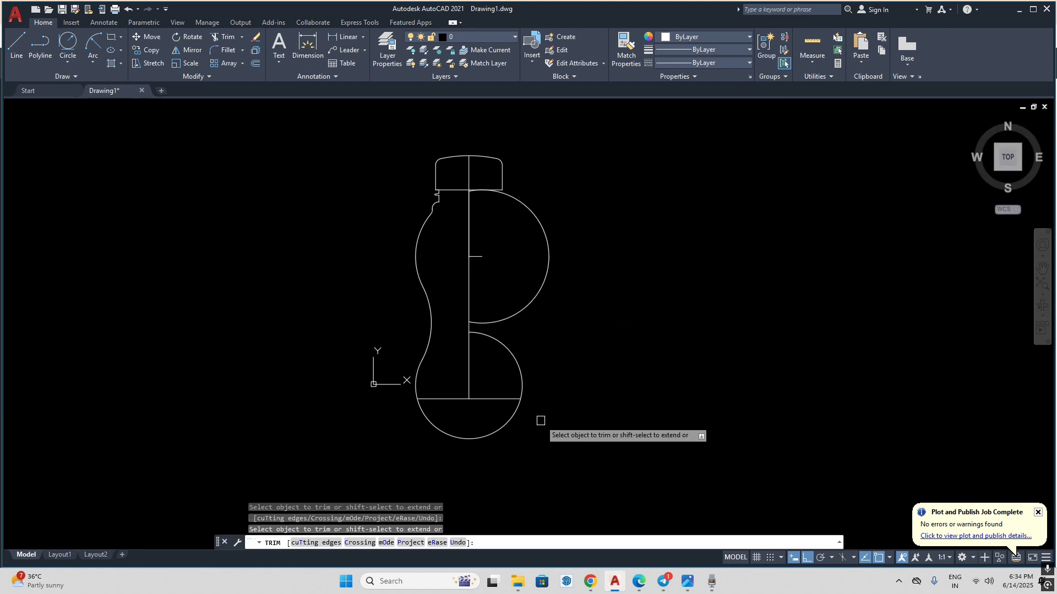
- Following the reference image, draw a start-end-radius arc of 24.5 mm from the base line's right end to its left end
click(688, 589)
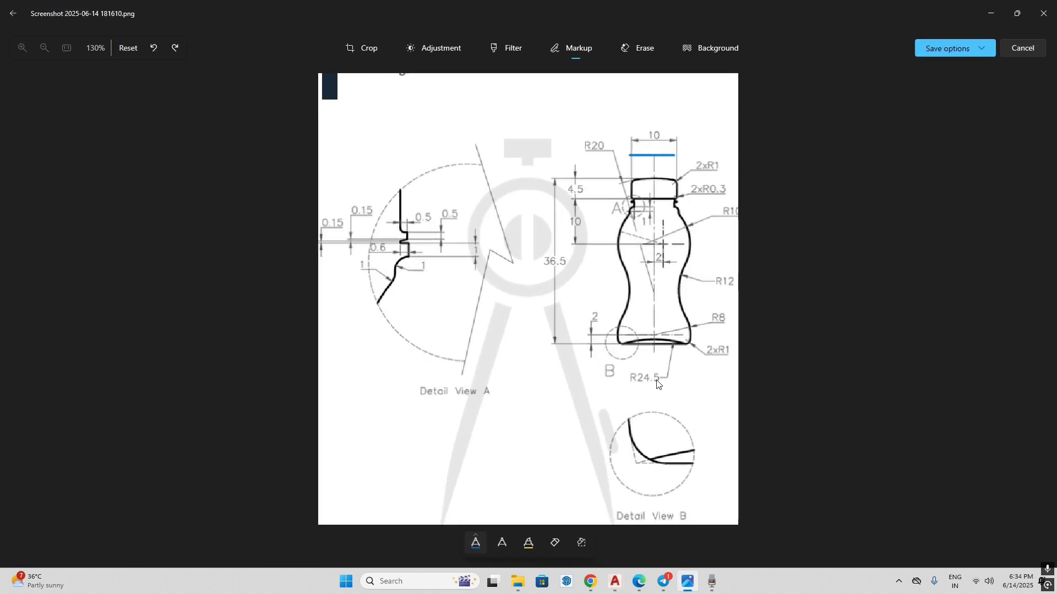
click(687, 583)
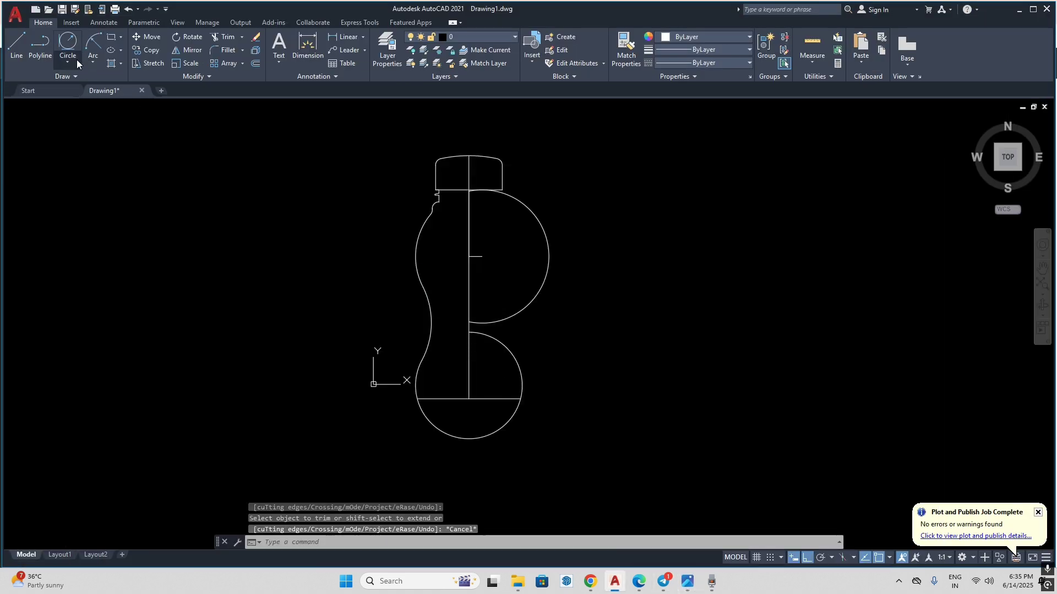
click(77, 59)
click(92, 61)
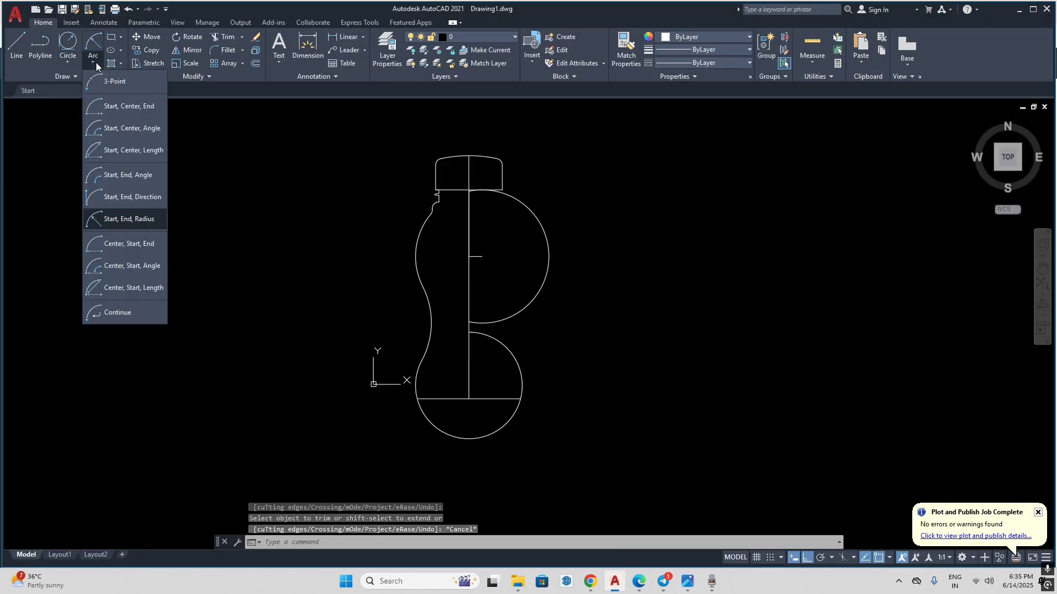
click(138, 221)
click(518, 400)
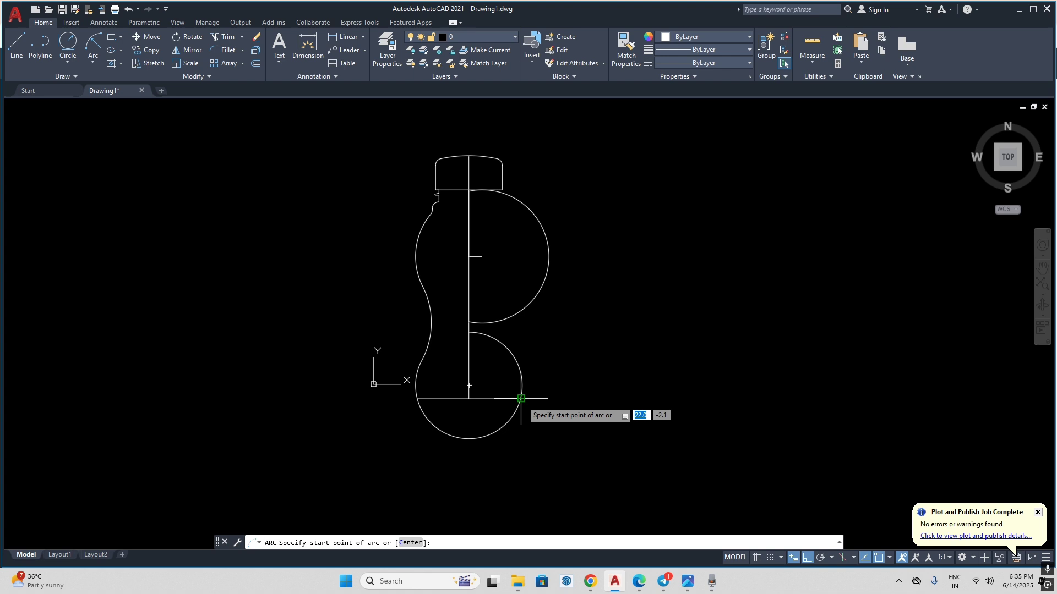
click(416, 399)
text(2)
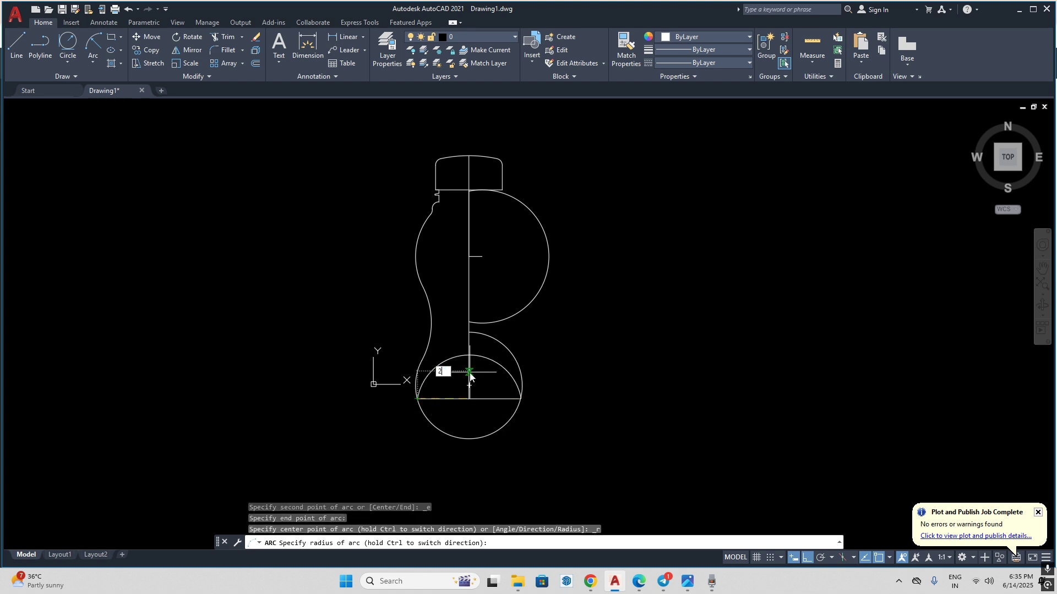
text(4.5)
key(Return)
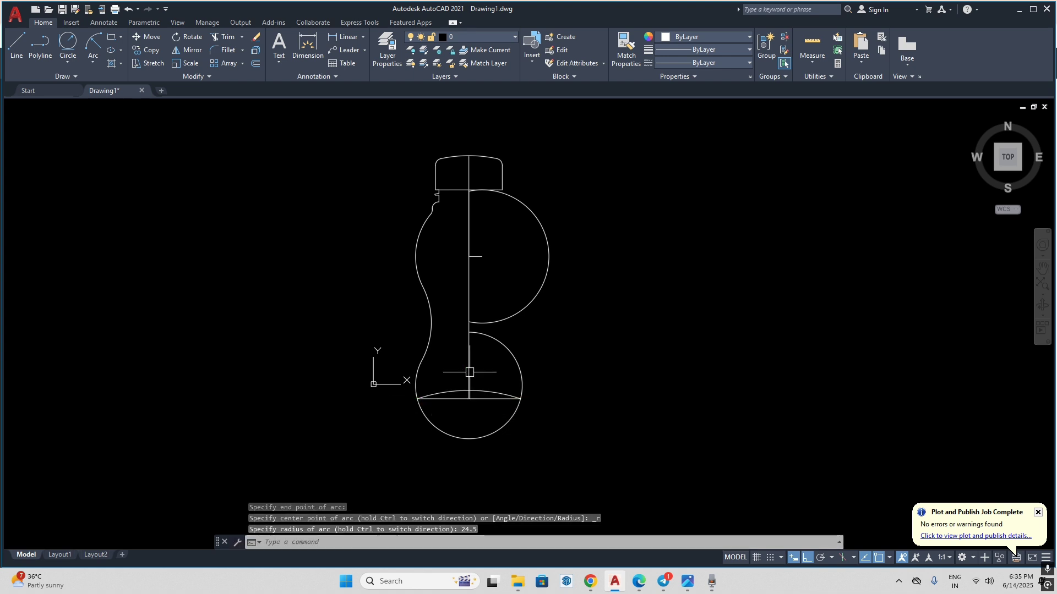
- Try to fillet the bottle's lower-left base corner with a 1 mm radius, following detail view B
click(688, 582)
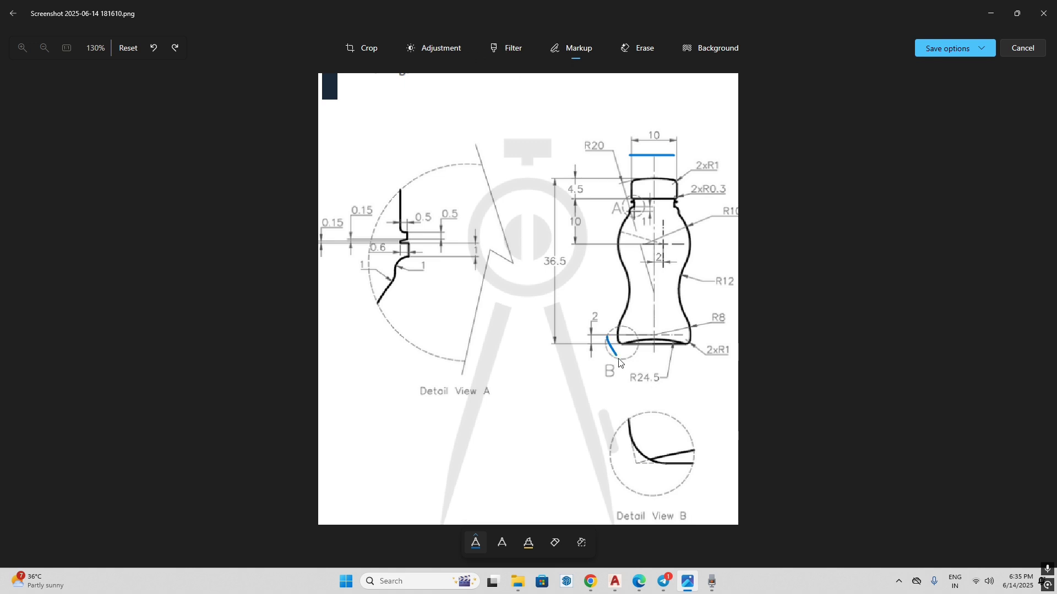
click(616, 581)
scroll(422, 407, up, 3)
text(f)
key(Return)
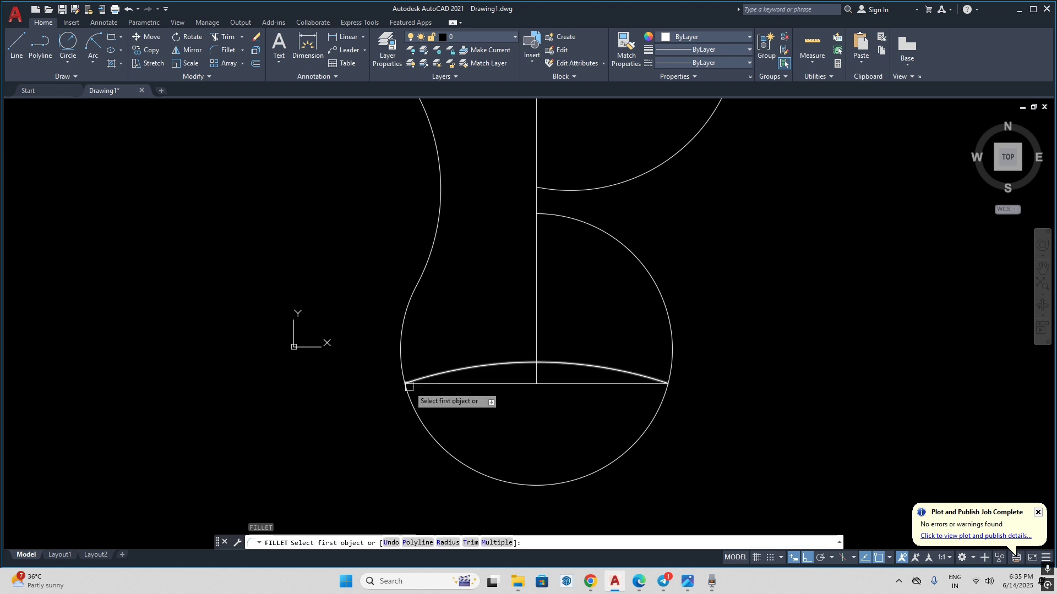
text(r)
key(Return)
key(Return)
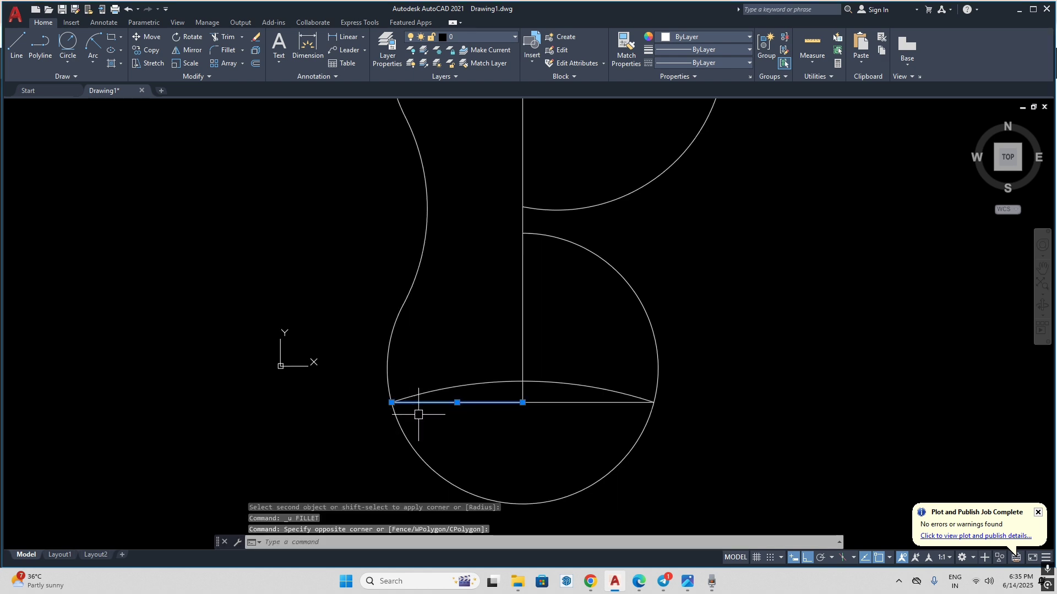
key(Escape)
key(Escape)
- Fillet the left body curve to the base line with a 1 mm radius, matching detail view B
scroll(417, 408, up, 2)
text(f)
key(Return)
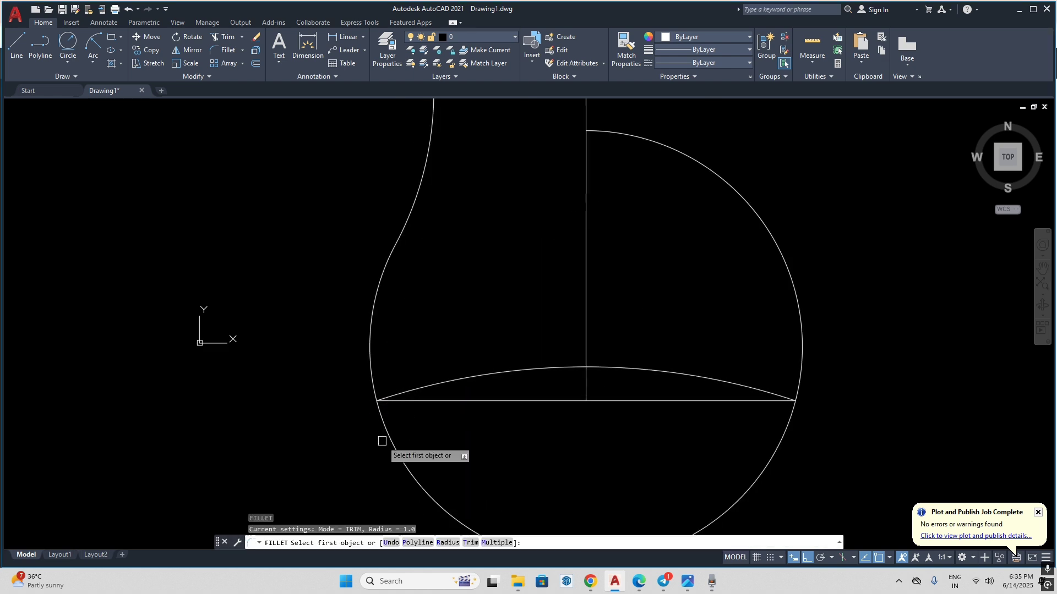
text(r)
key(Return)
text(1)
key(Return)
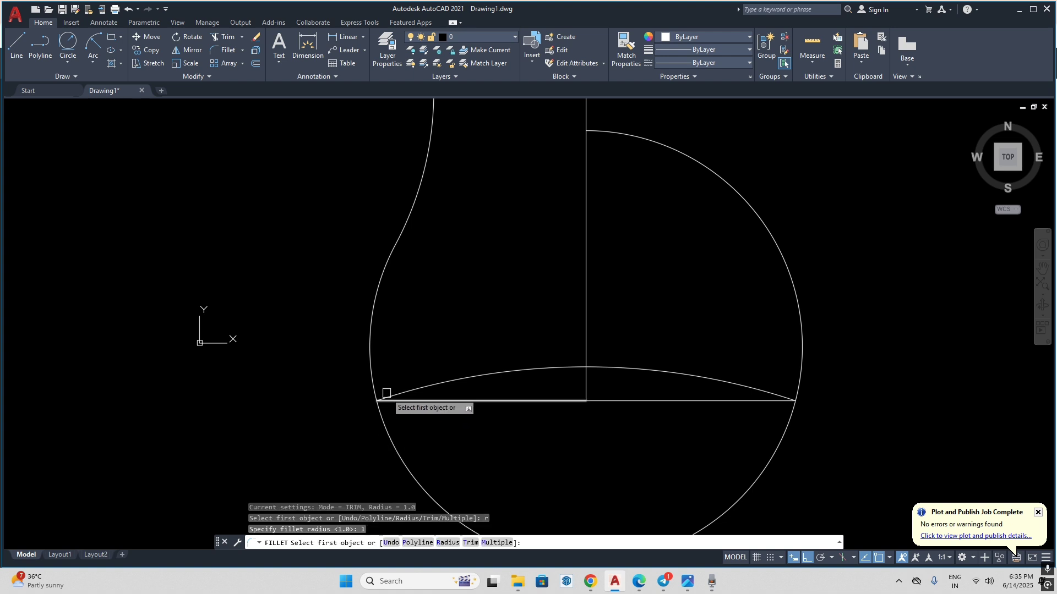
click(687, 582)
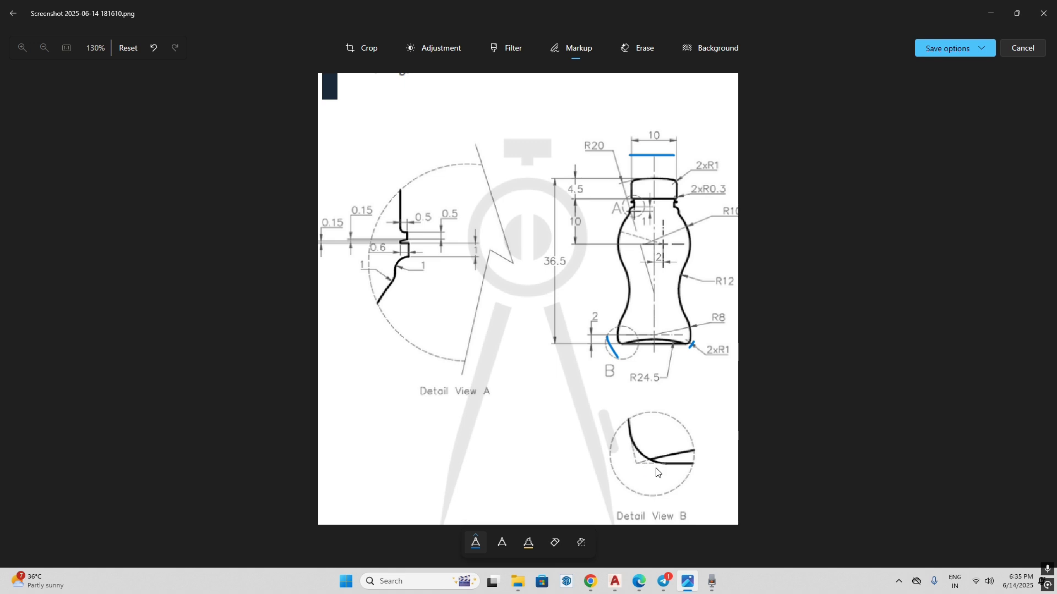
click(615, 583)
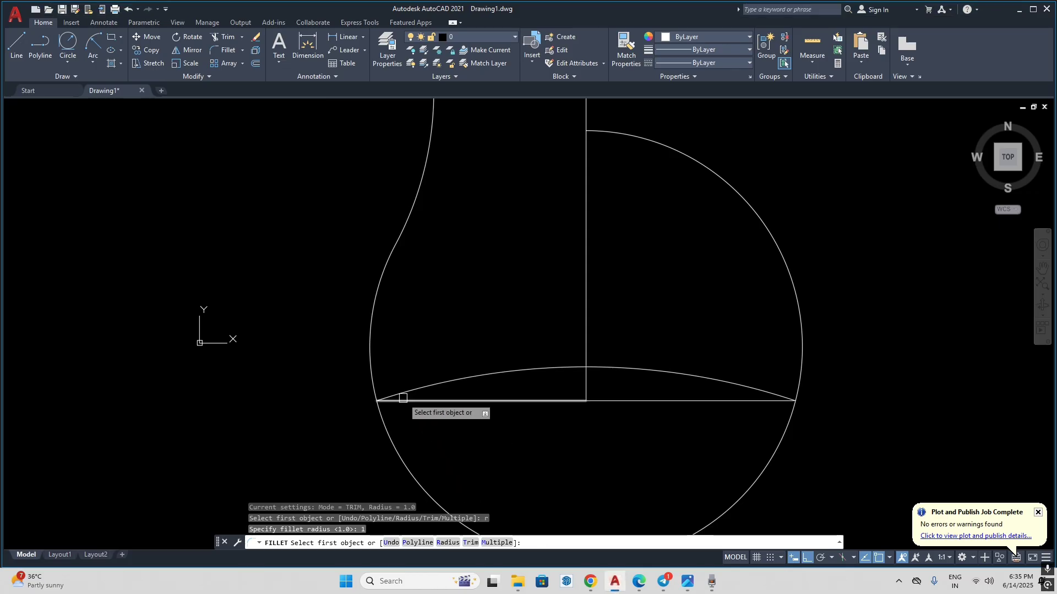
click(368, 373)
click(404, 401)
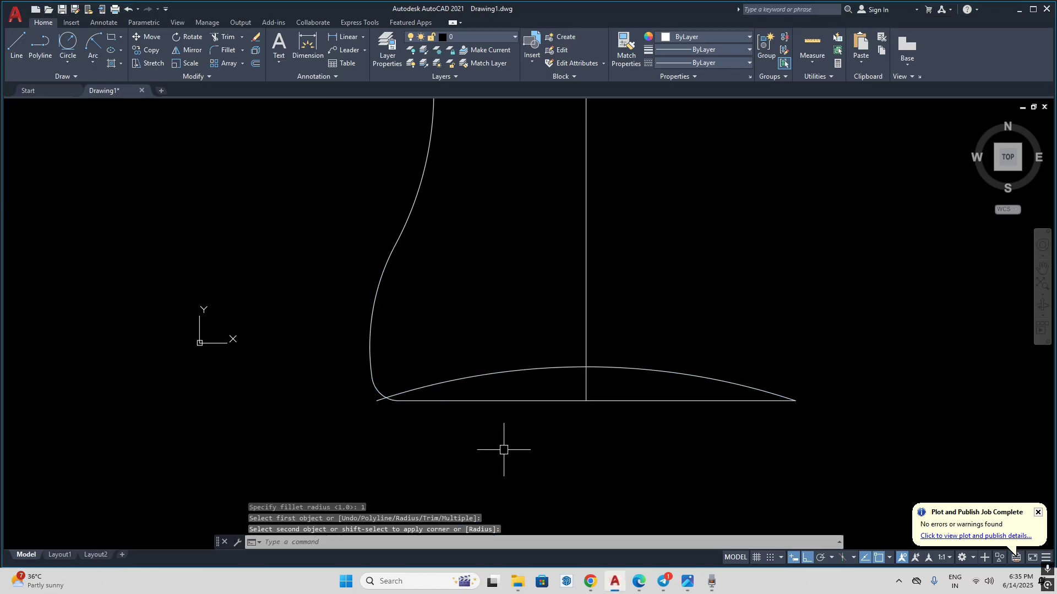
- Trim the left end of the 24.5 mm radius base arc where it extends outside the corner fillet
scroll(465, 423, down, 2)
text(tr)
key(Return)
scroll(429, 435, up, 2)
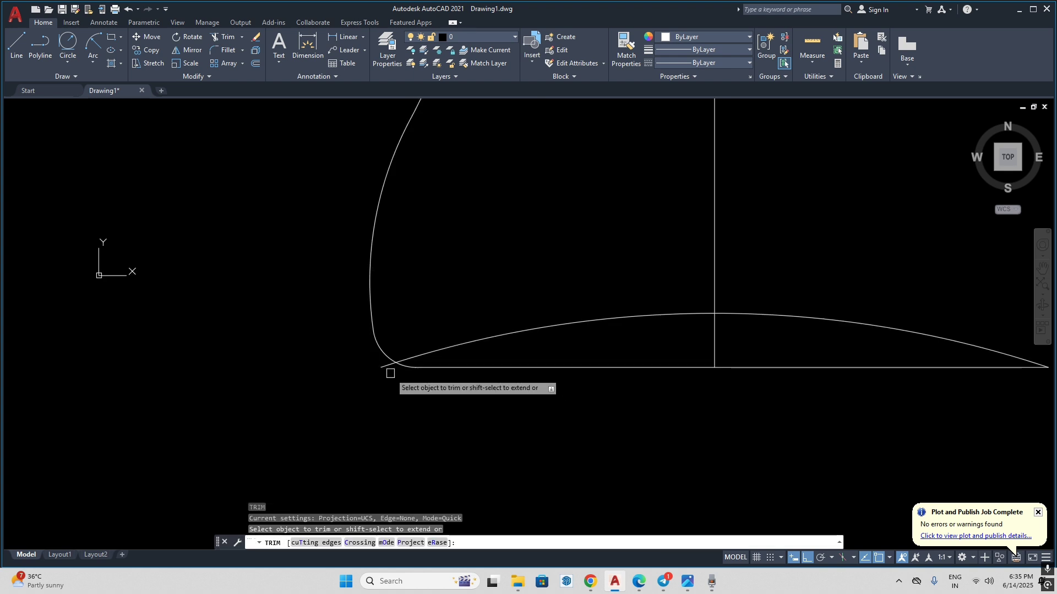
click(384, 364)
scroll(429, 390, down, 2)
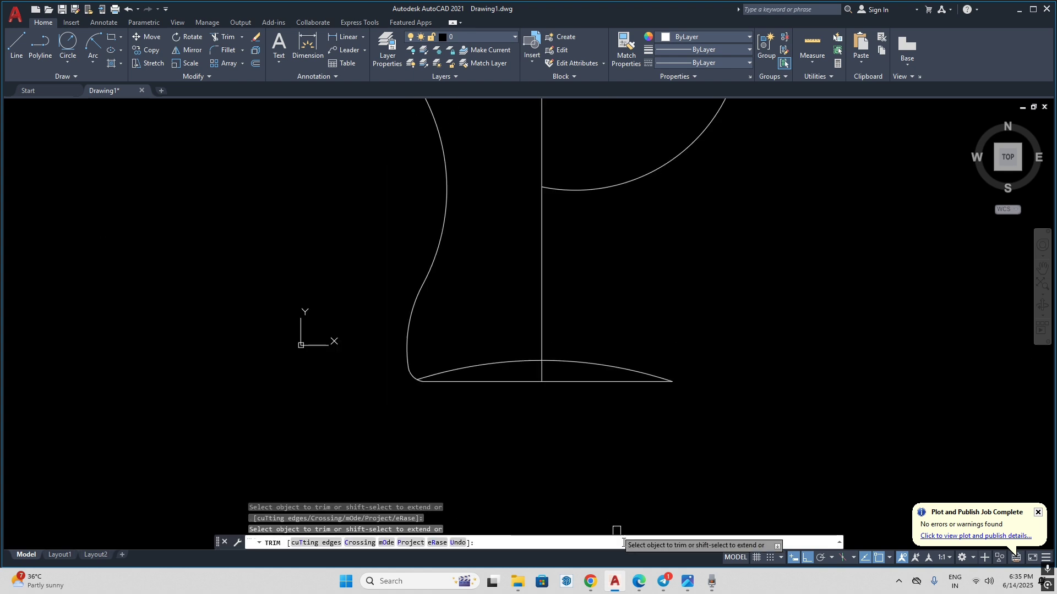
click(689, 585)
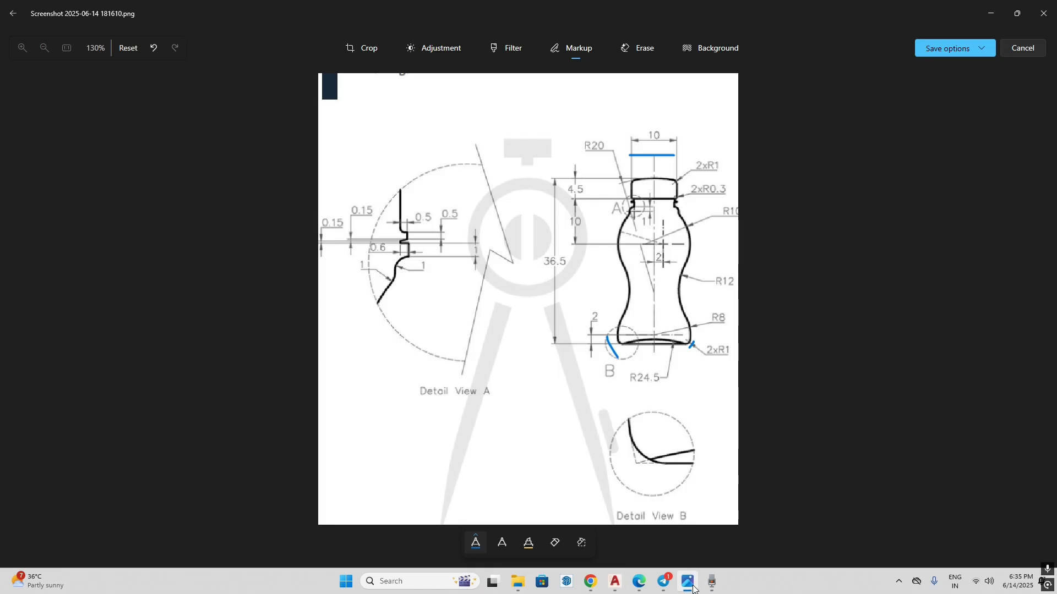
- Trim away the leftover construction circle and the short horizontal line beside the bottle's centre line
click(692, 588)
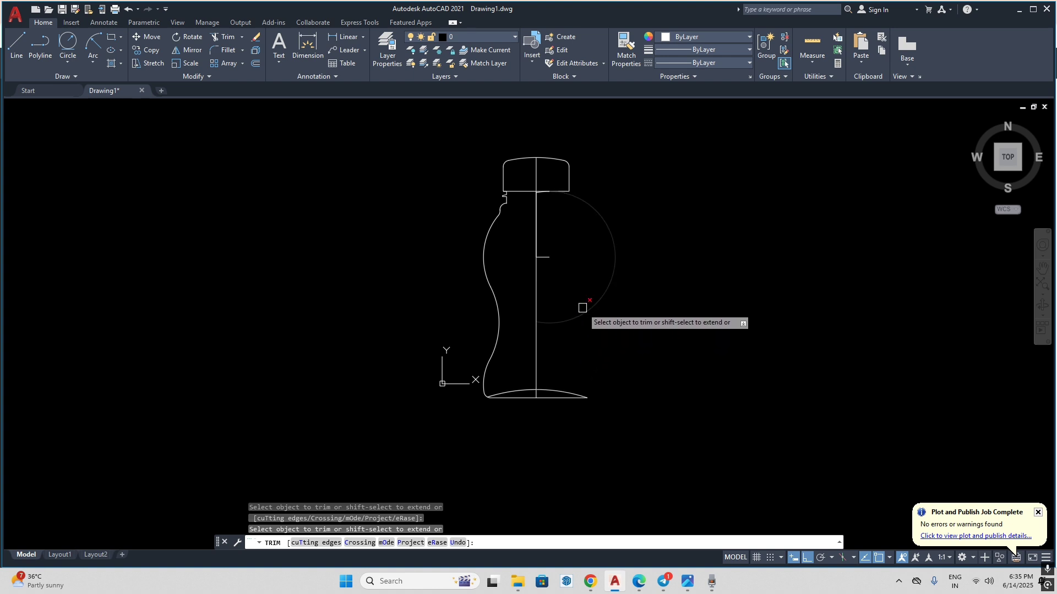
click(583, 308)
click(544, 256)
key(Escape)
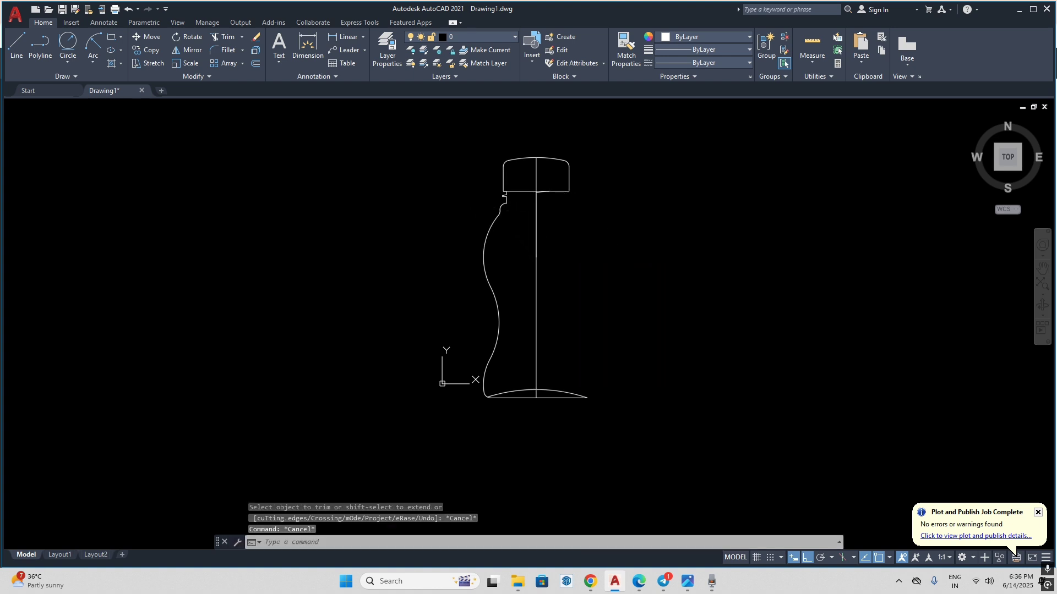
click(481, 175)
key(Escape)
- After checking detail view A in the reference image, fillet the cap's lower-left corner with a 0.5 mm radius
click(688, 584)
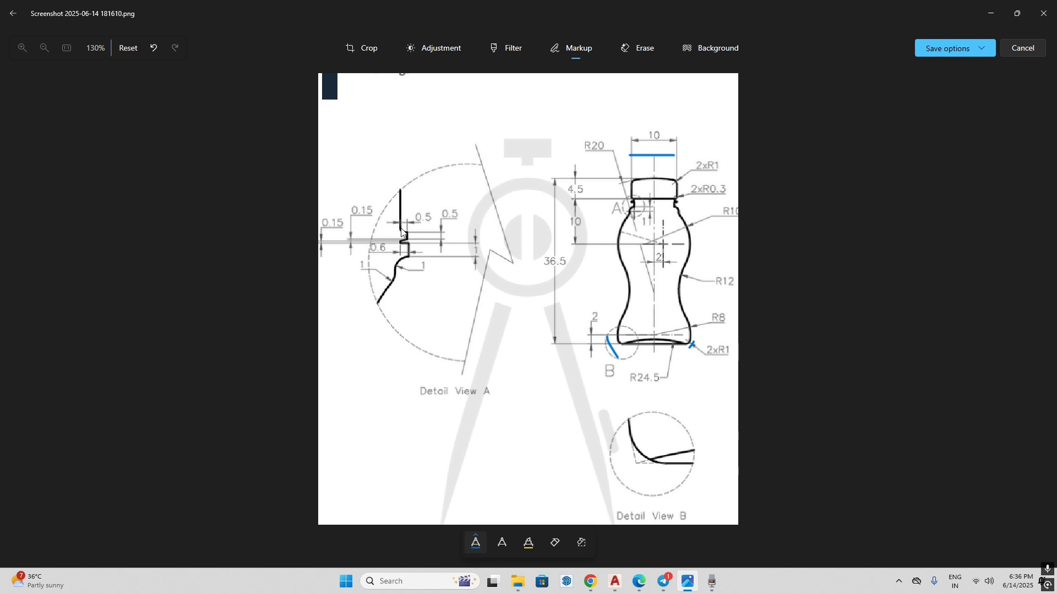
click(616, 582)
scroll(392, 201, up, 6)
text(f)
key(Return)
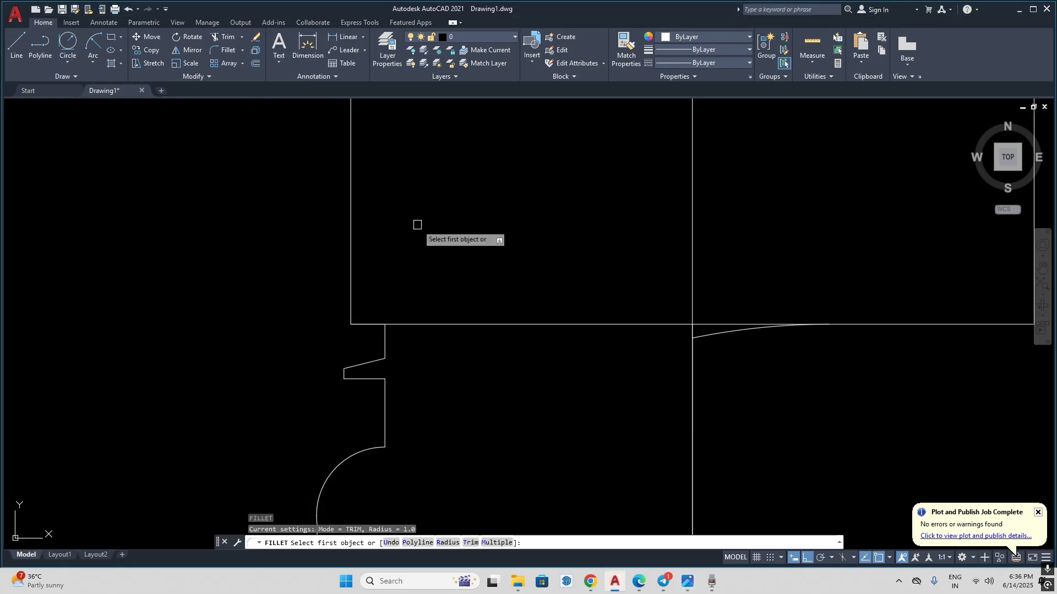
text(r)
key(Return)
key(Return)
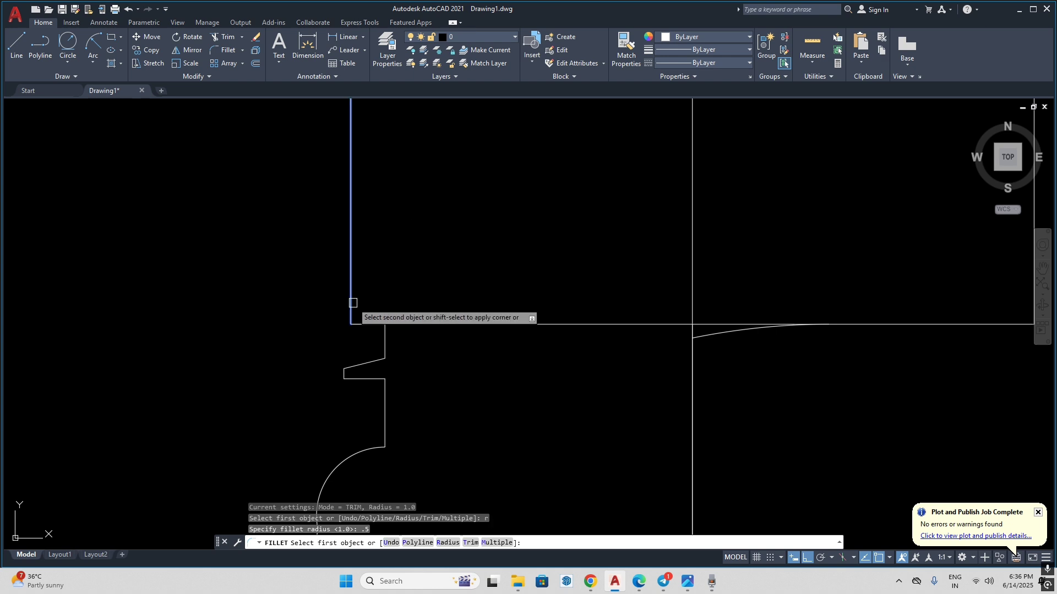
click(352, 304)
click(361, 324)
scroll(377, 296, down, 3)
scroll(368, 303, up, 2)
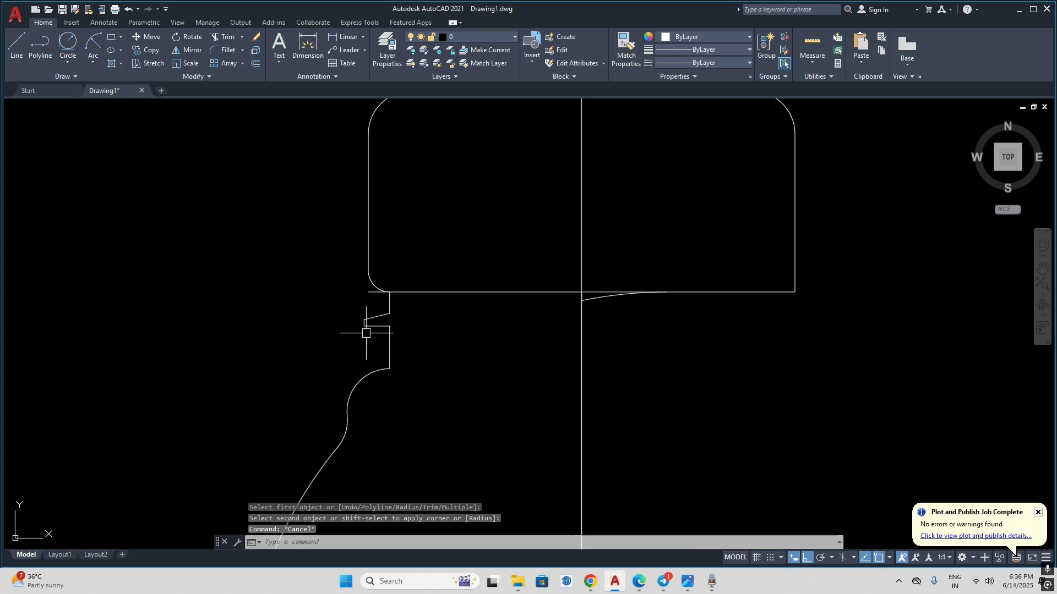
- Trim the stub of the cap's bottom line that extends outside the new lower-left fillet
text(tr)
key(Return)
click(367, 295)
scroll(418, 284, down, 3)
key(Escape)
key(Escape)
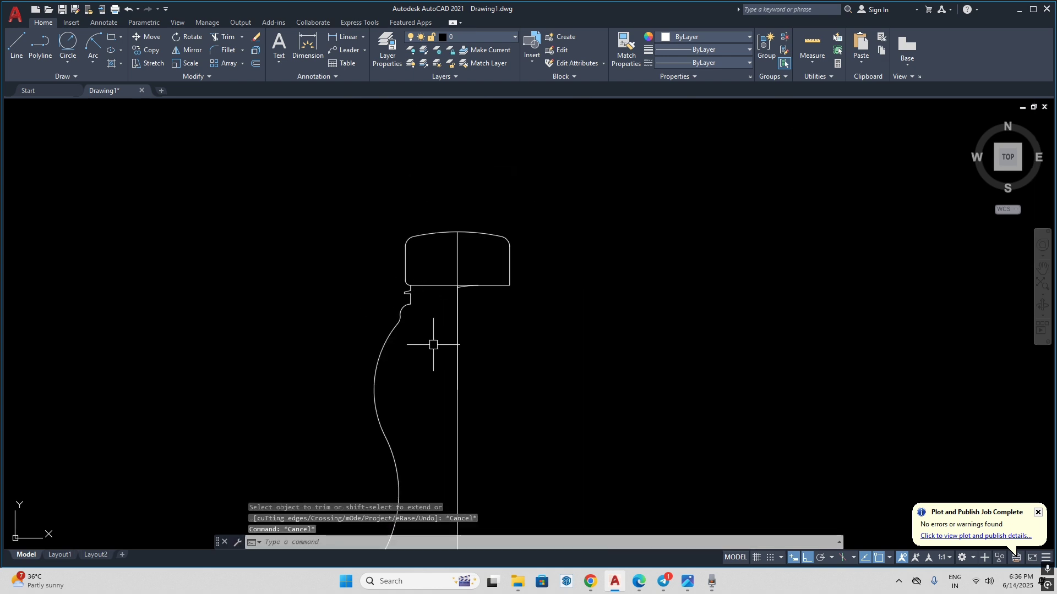
- Trim away the cap outline, base line and base arc on the right side of the vertical centre line
middle_drag(434, 344, 450, 256)
scroll(452, 255, down, 1)
scroll(476, 227, up, 3)
scroll(485, 275, down, 4)
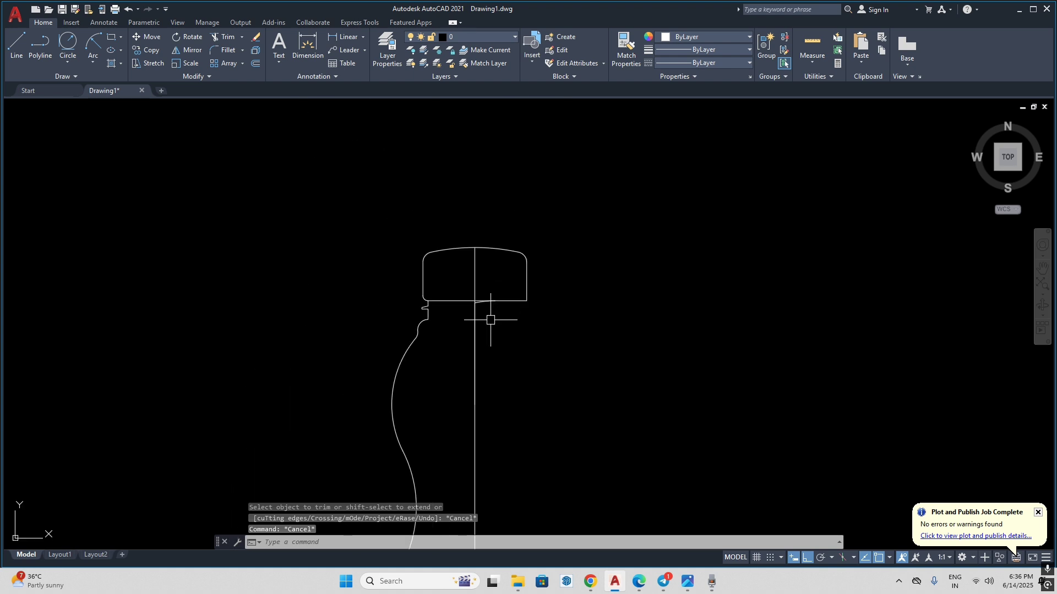
text(tr)
key(Return)
drag(501, 218, 497, 336)
click(487, 301)
click(524, 253)
click(527, 283)
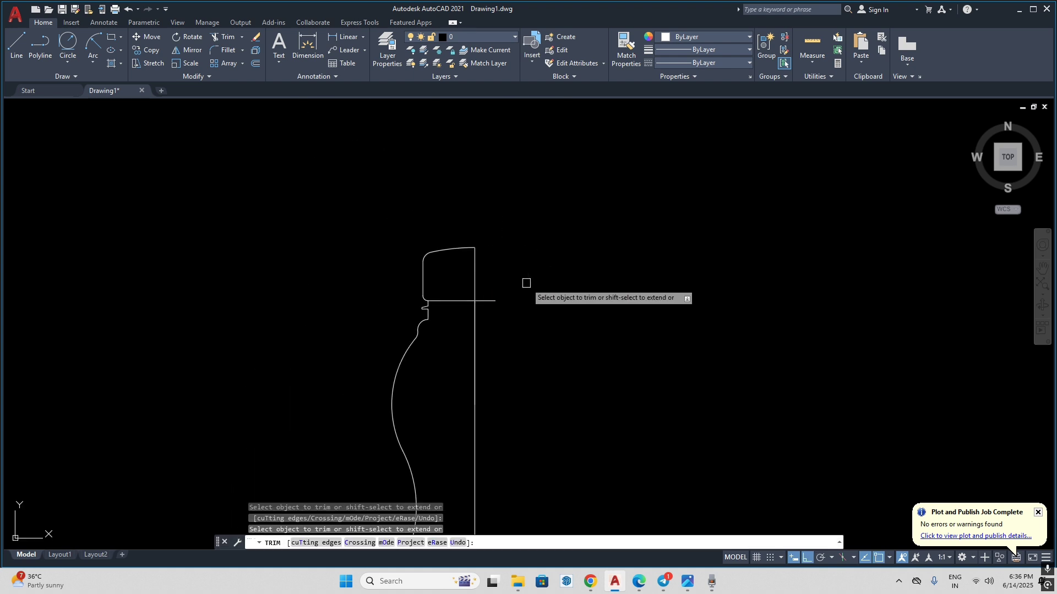
click(491, 301)
scroll(494, 285, down, 3)
middle_drag(504, 424, 511, 305)
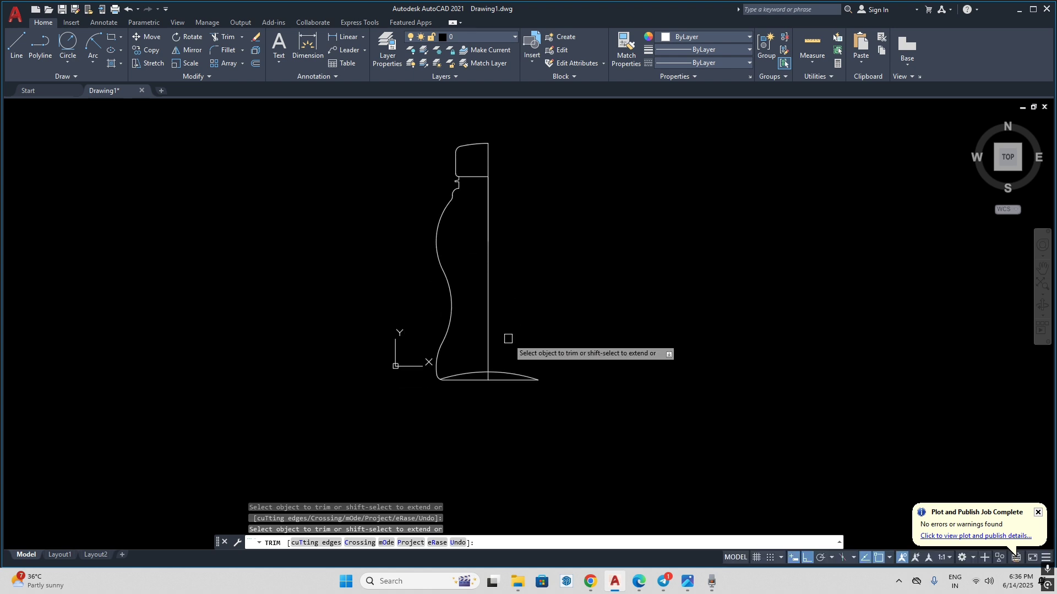
click(526, 381)
key(Escape)
- Mirror the left half of the bottle outline about the vertical centre line, keeping the source objects
click(428, 132)
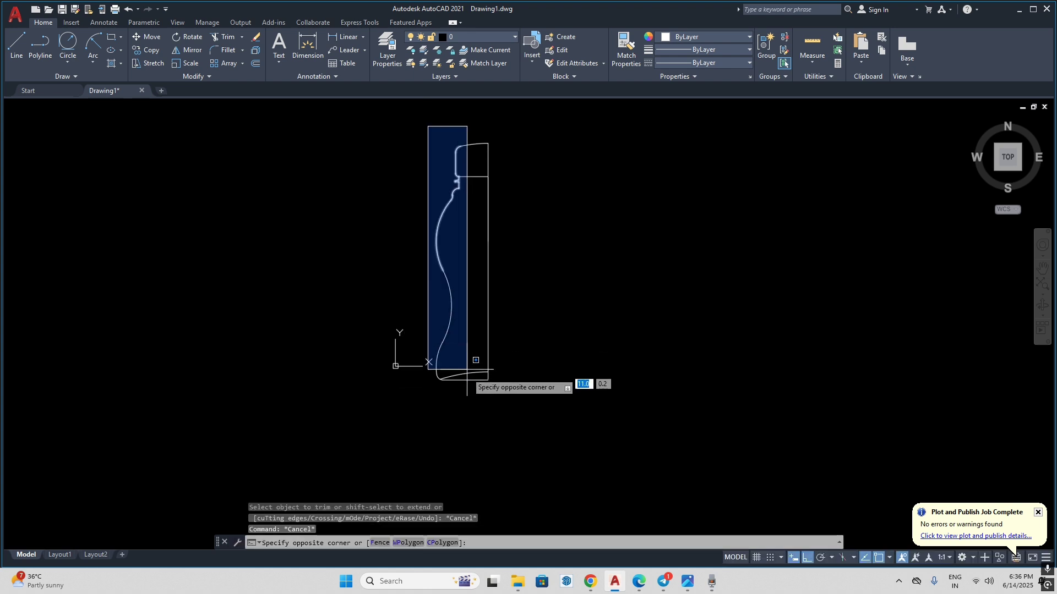
click(491, 392)
click(473, 416)
click(441, 138)
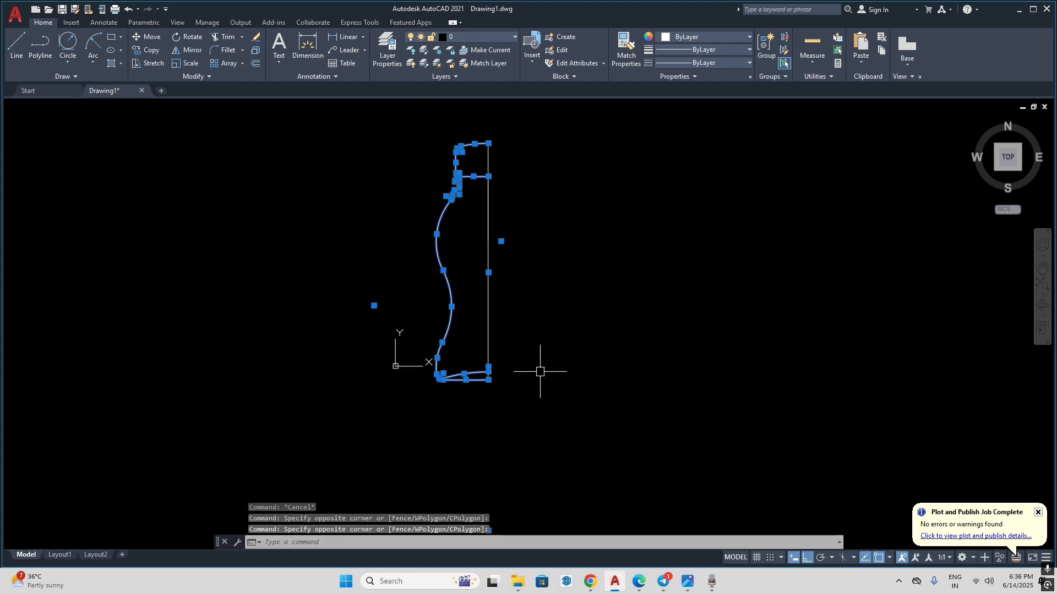
text(mi)
key(Return)
click(488, 144)
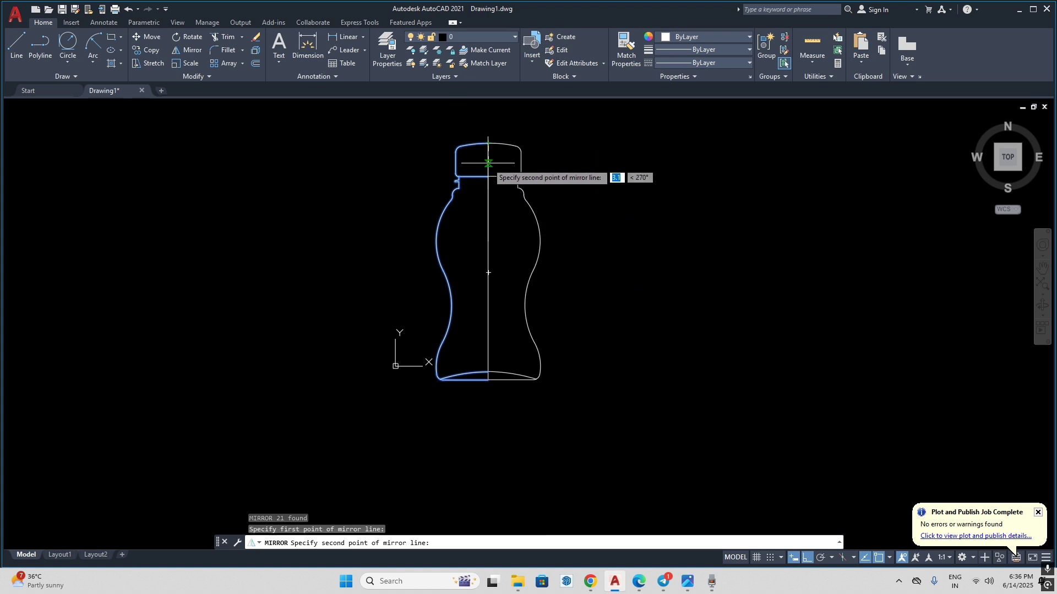
click(488, 176)
click(514, 214)
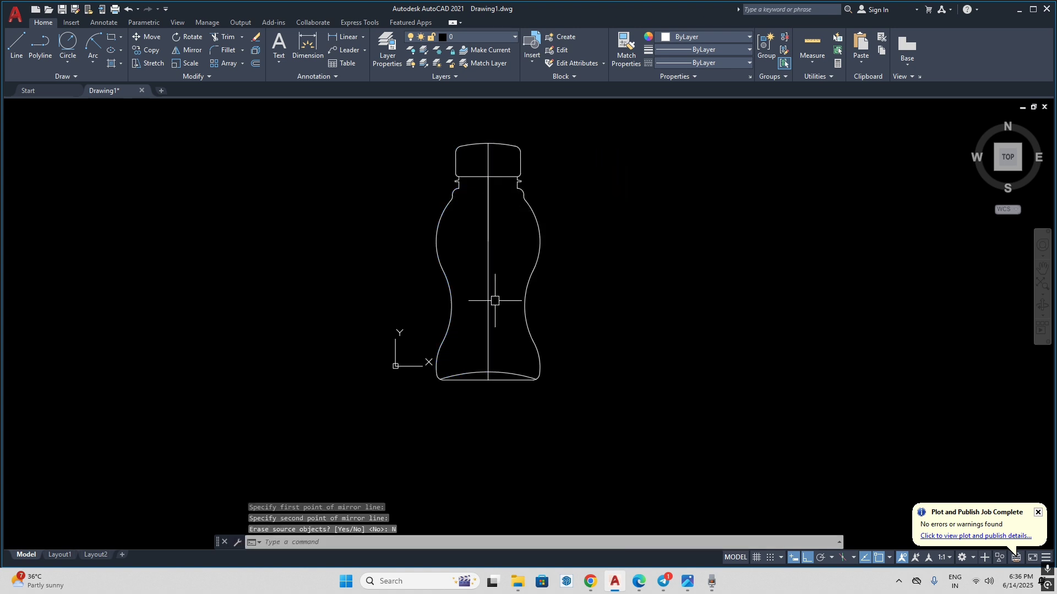
- After checking the reference image, load the CENTER linetype from acad.lin into the drawing
click(687, 582)
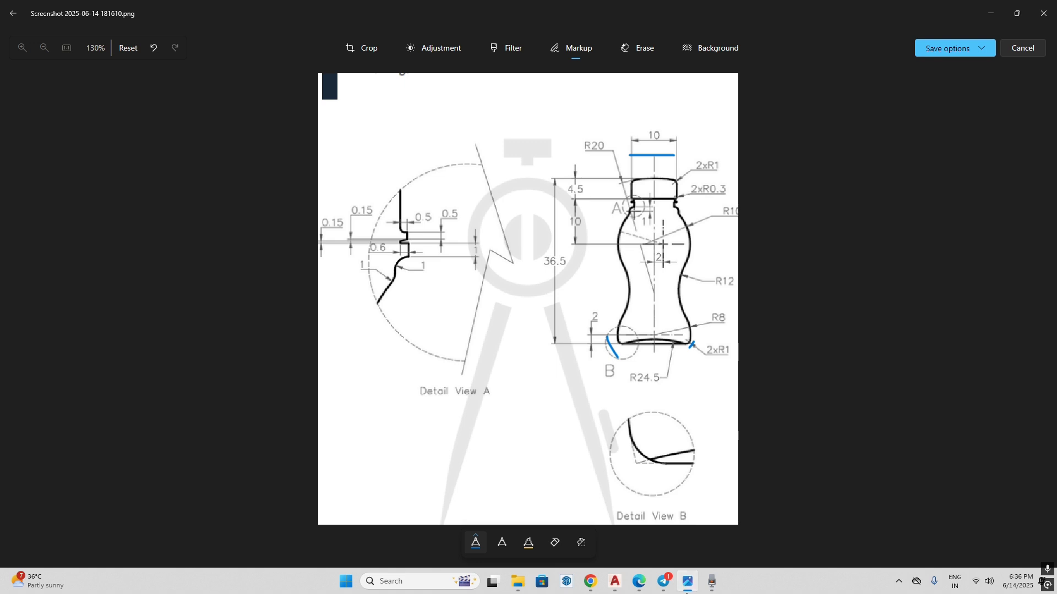
click(686, 591)
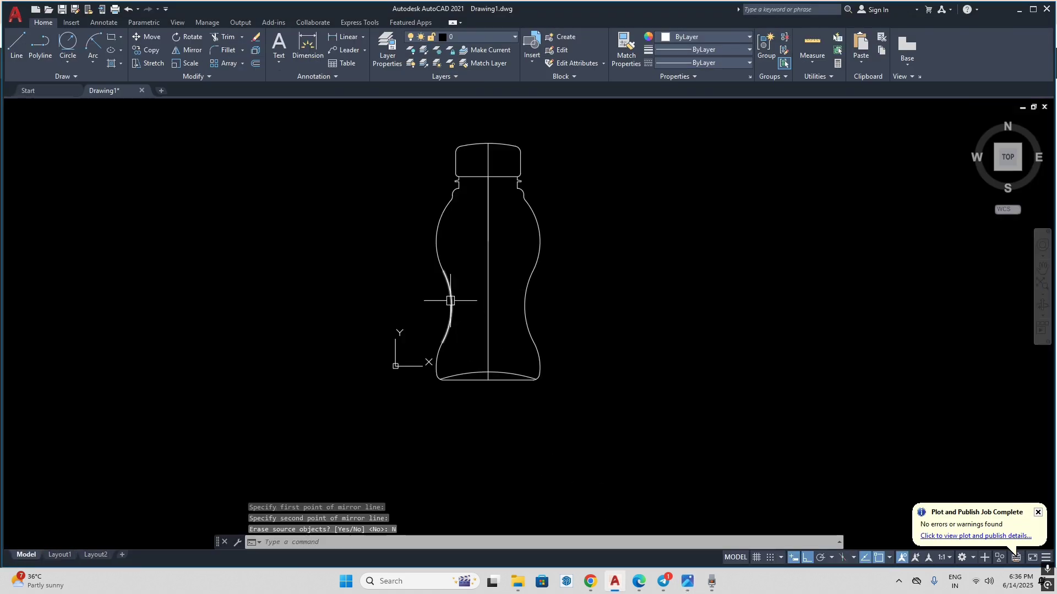
middle_drag(471, 251, 471, 330)
click(474, 338)
click(717, 61)
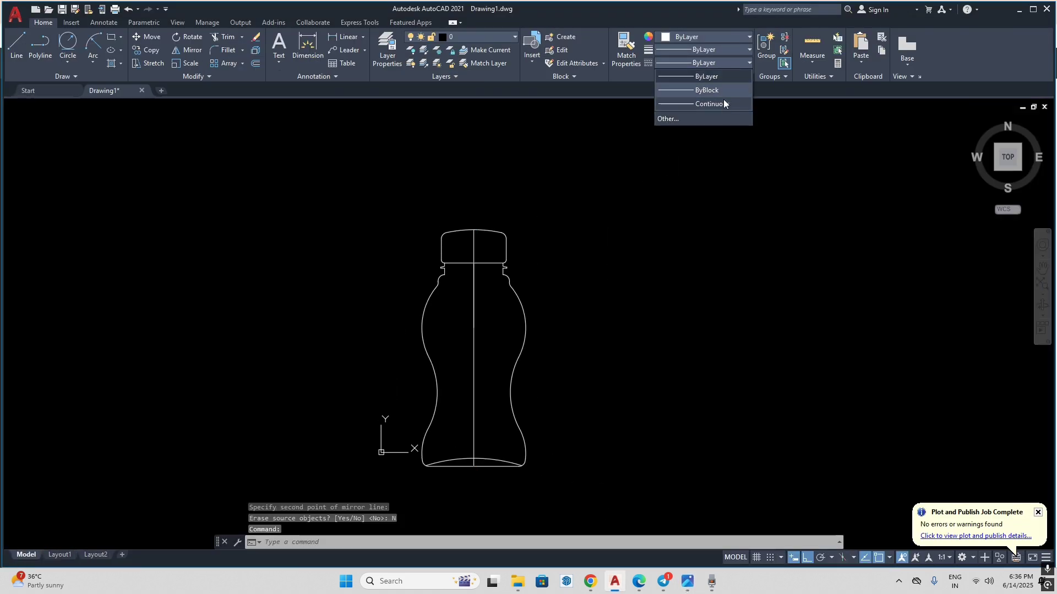
click(722, 106)
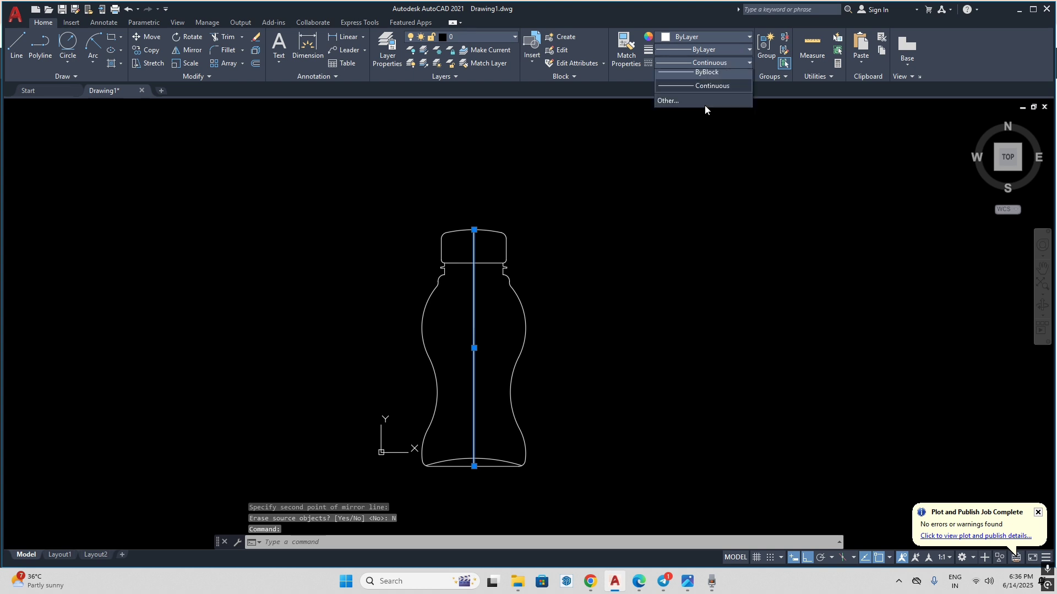
click(683, 102)
click(612, 196)
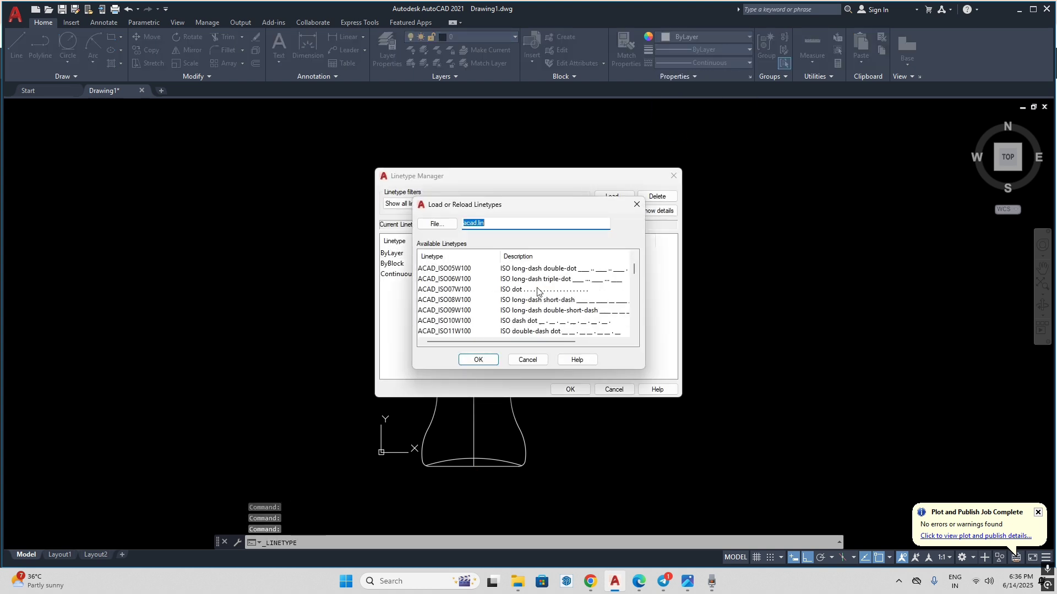
scroll(537, 291, down, 5)
click(430, 269)
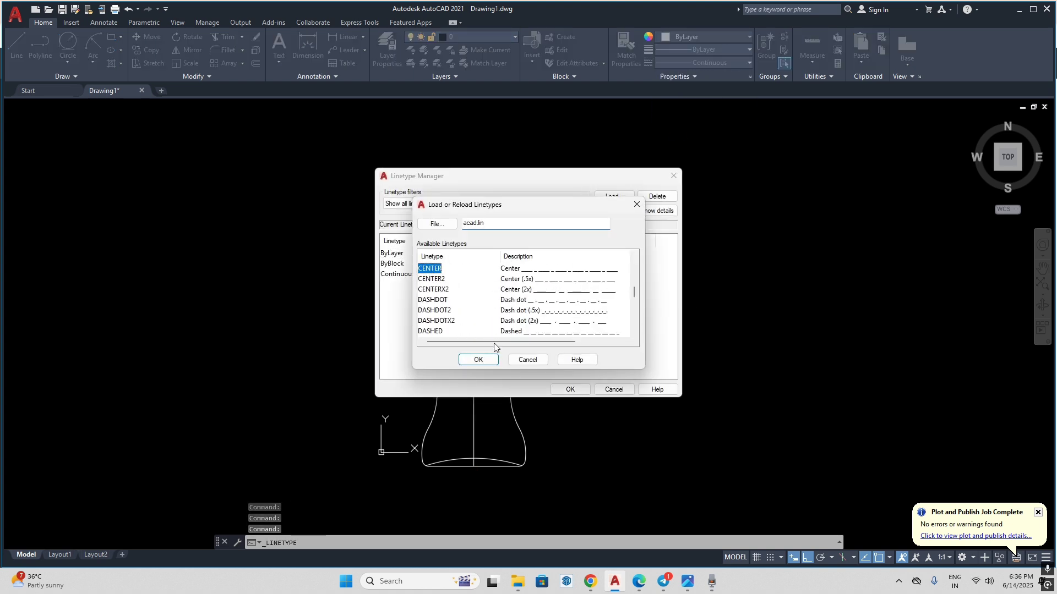
click(478, 360)
click(570, 389)
- Assign the CENTER linetype to the bottle's vertical centre line
click(473, 359)
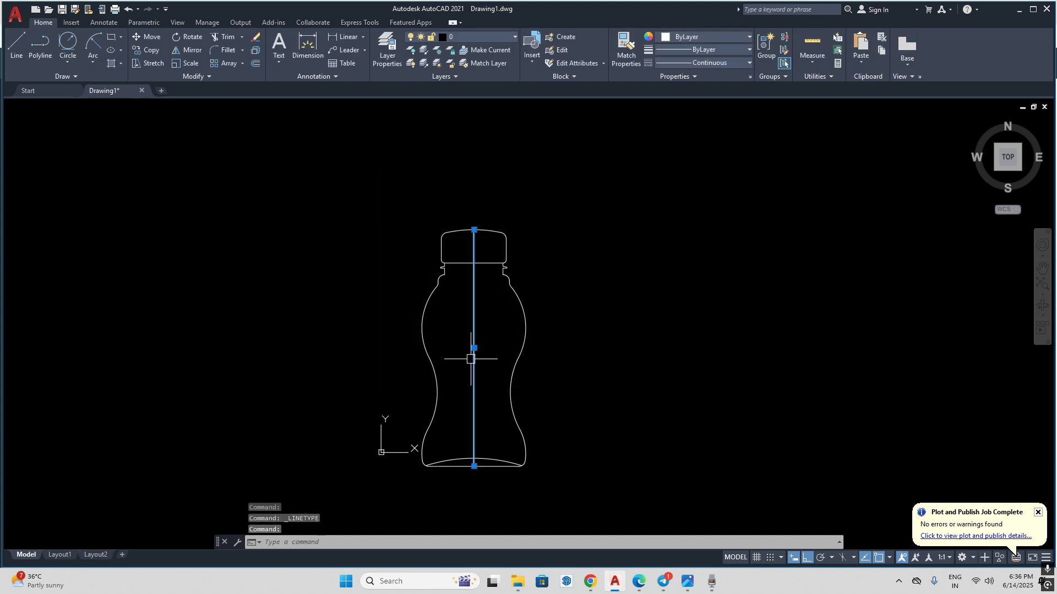
click(693, 64)
click(693, 104)
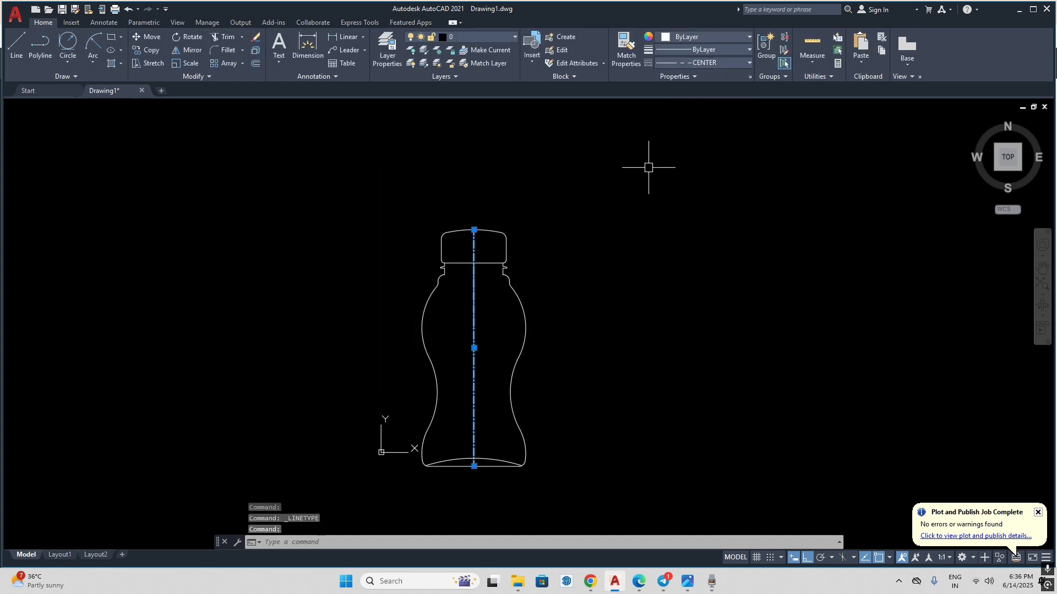
key(Escape)
key(Escape)
- Add a radius dimension to the cap's top arc, placed above the cap's left corner
click(362, 37)
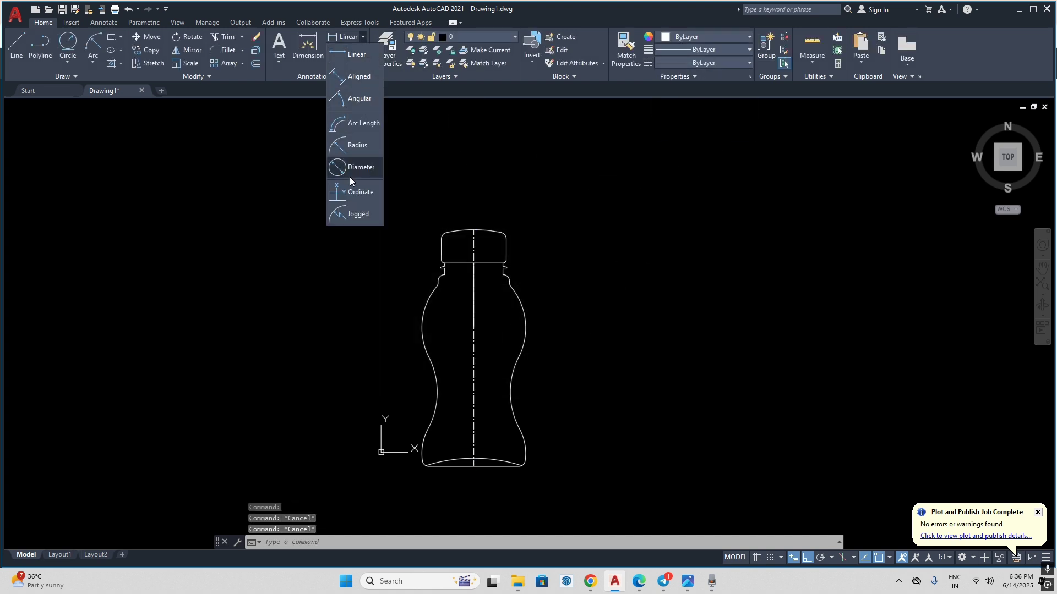
click(356, 145)
click(455, 231)
scroll(438, 217, up, 6)
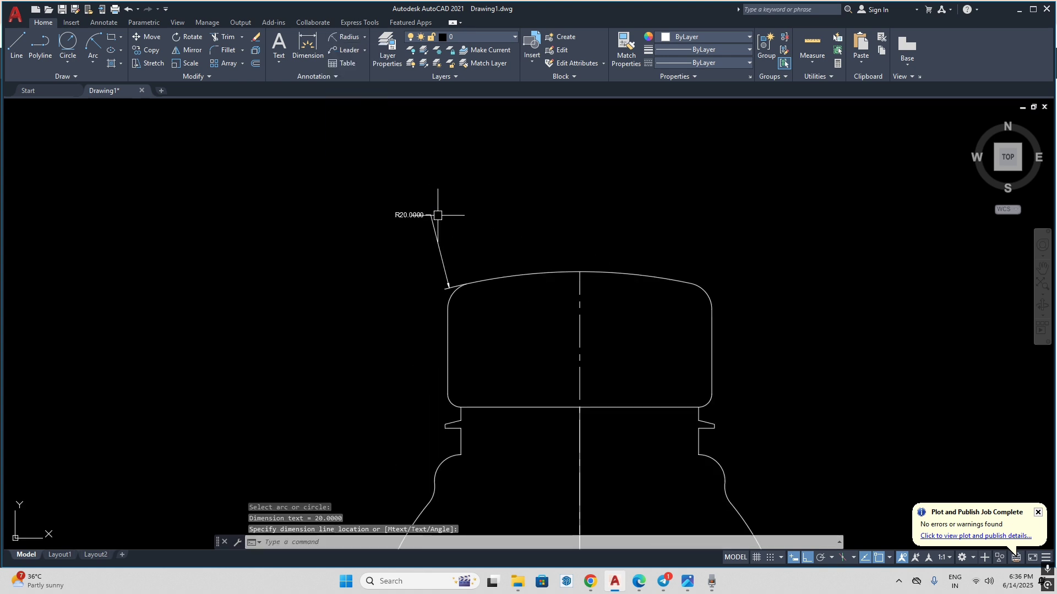
click(425, 235)
- Modify the Standard dimension style to use an overall scale of 3.0
text(d)
key(Return)
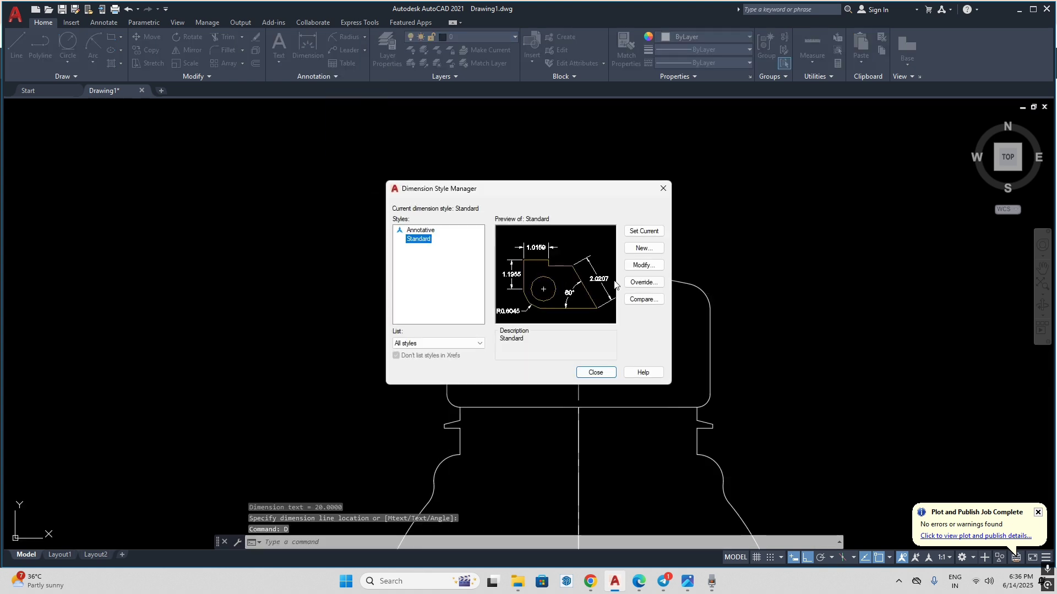
click(642, 266)
click(608, 176)
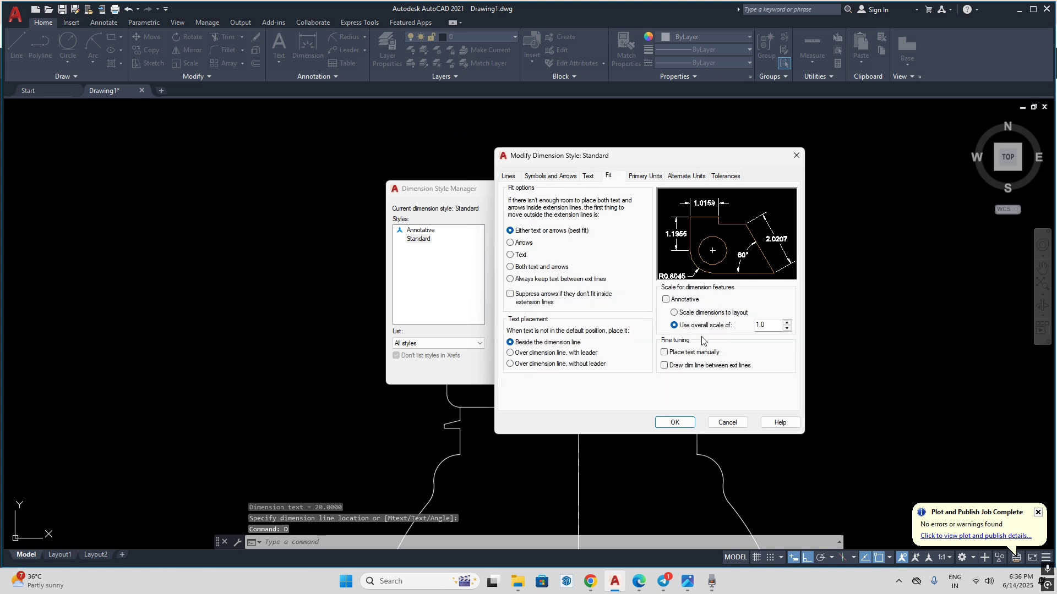
drag(778, 325, 689, 329)
text(3.0)
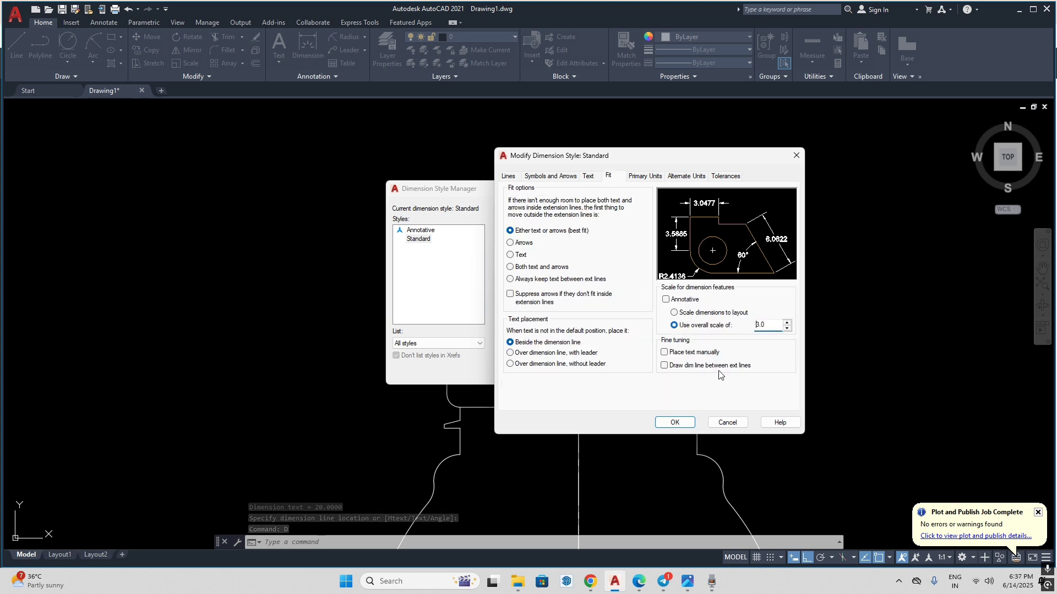
click(672, 423)
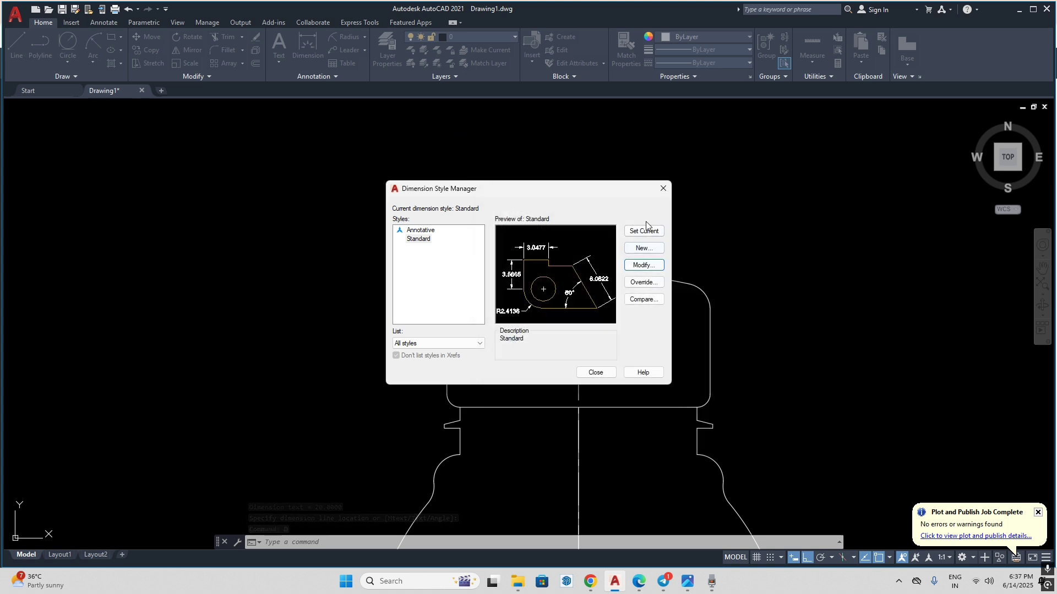
click(594, 373)
- Add a radius dimension to the bottle's right waist arc, placed outside the body
scroll(523, 286, down, 4)
click(344, 38)
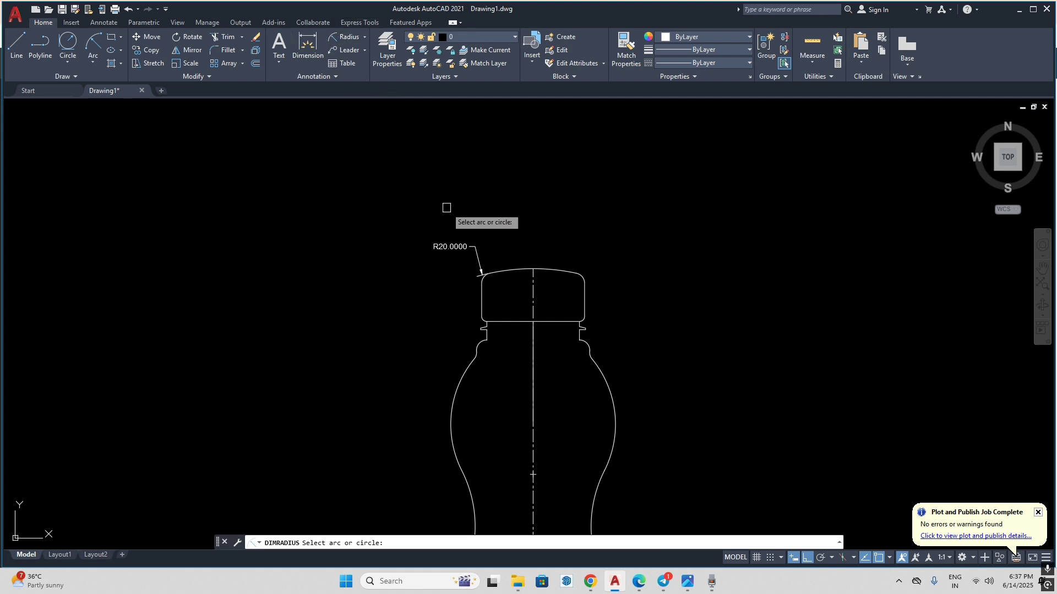
scroll(495, 210, down, 3)
click(468, 275)
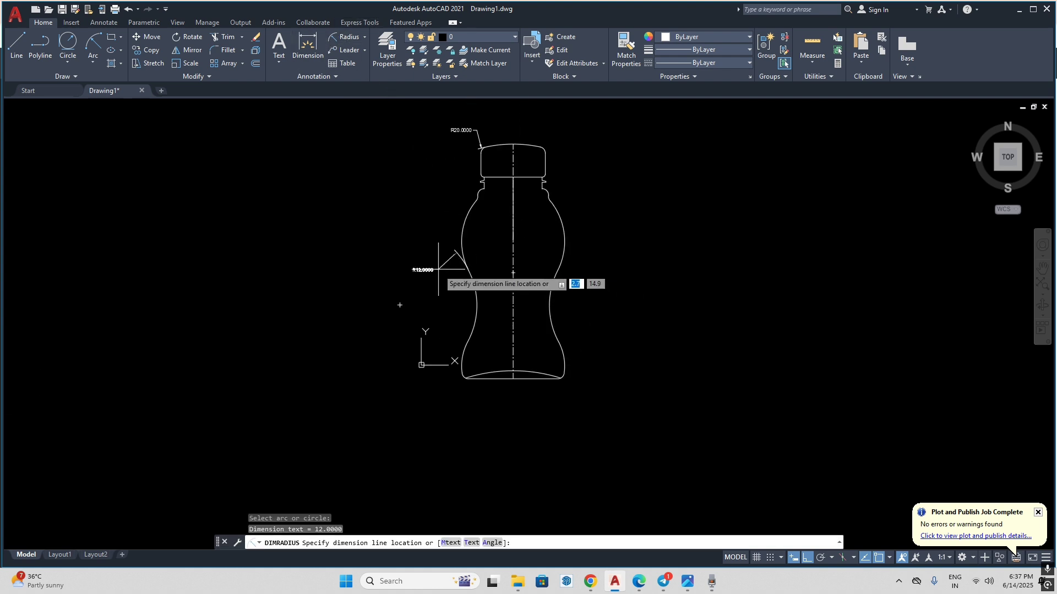
key(Escape)
key(Return)
click(560, 298)
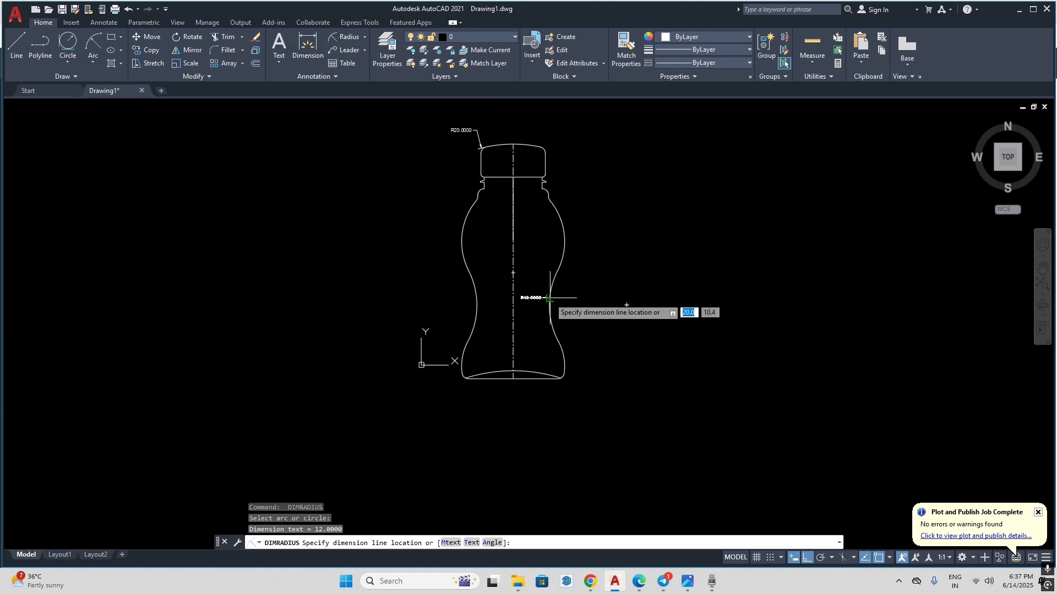
scroll(576, 247, up, 2)
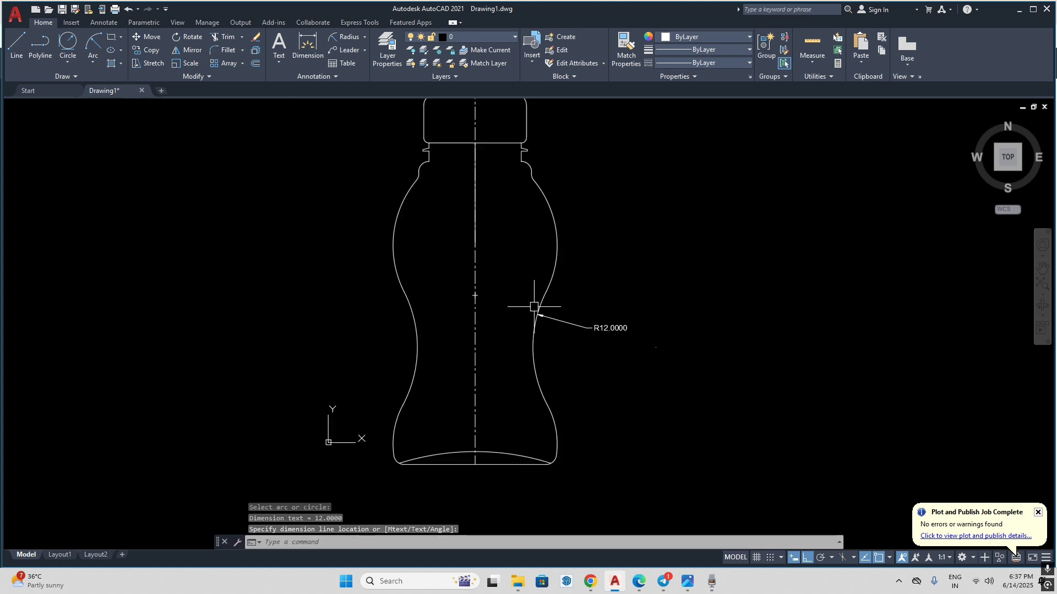
- Add a radius dimension to the left upper body arc, placed outside the bottle
scroll(535, 307, down, 4)
key(Return)
click(483, 271)
click(455, 267)
- Add a radius dimension to the fillet at the cap's lower-left corner
scroll(620, 334, up, 3)
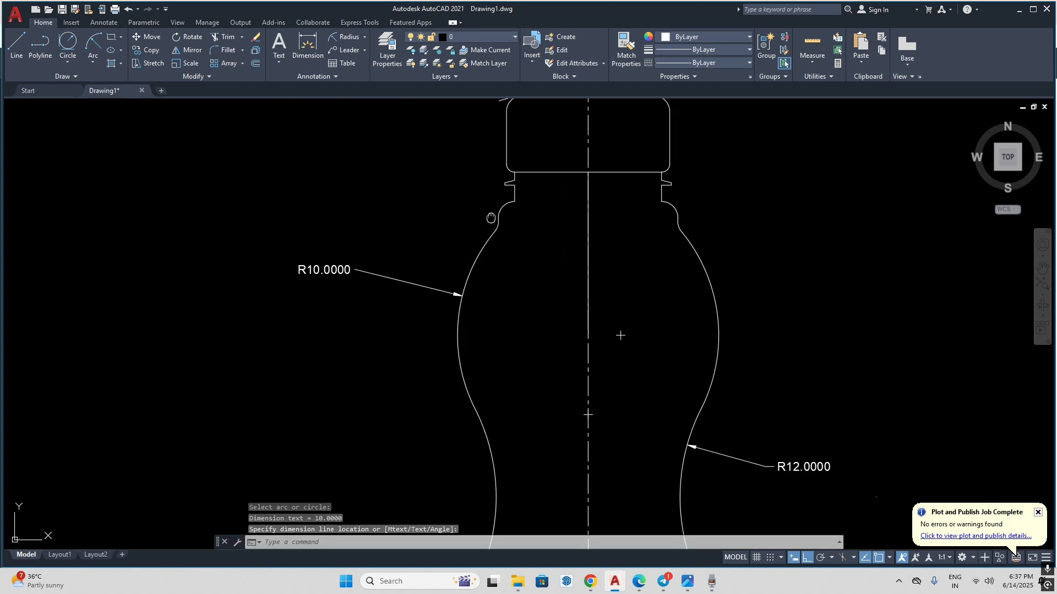
scroll(679, 497, up, 2)
key(Return)
click(509, 225)
click(461, 240)
scroll(547, 312, down, 5)
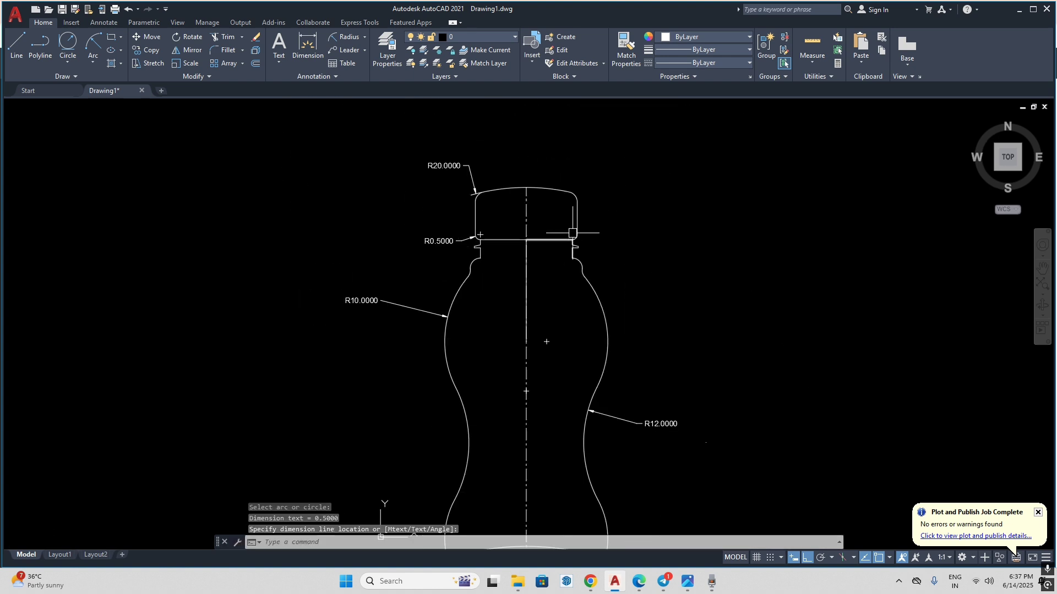
- Add a radius dimension to the arched base curve, placed below the bottle
scroll(495, 365, up, 3)
key(Return)
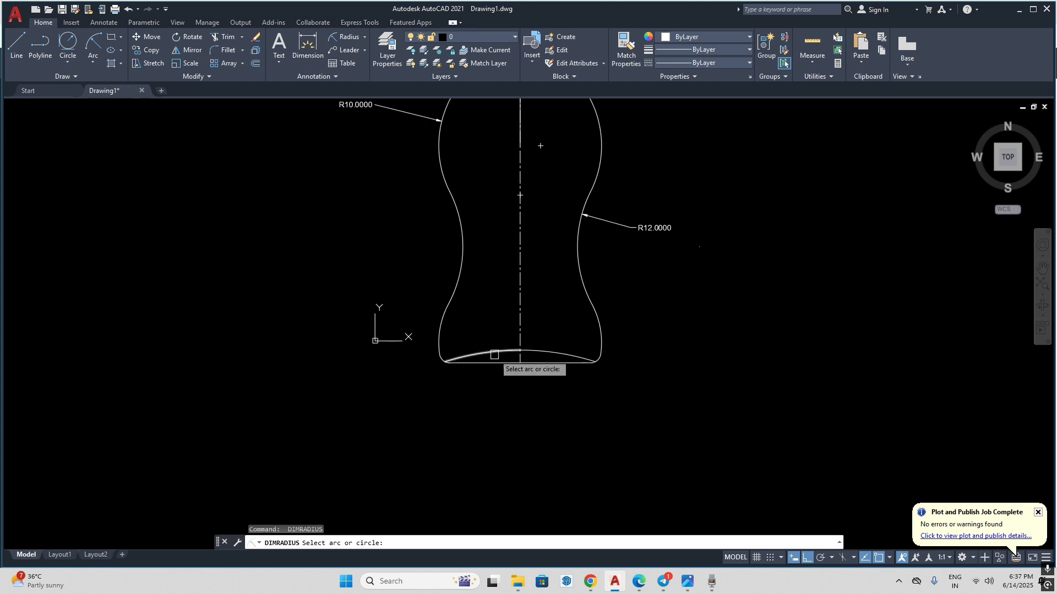
click(495, 364)
click(486, 403)
- Add a radius dimension to the fillet at the bottle's lower-left base corner, placed outside the body
scroll(487, 403, up, 2)
key(Return)
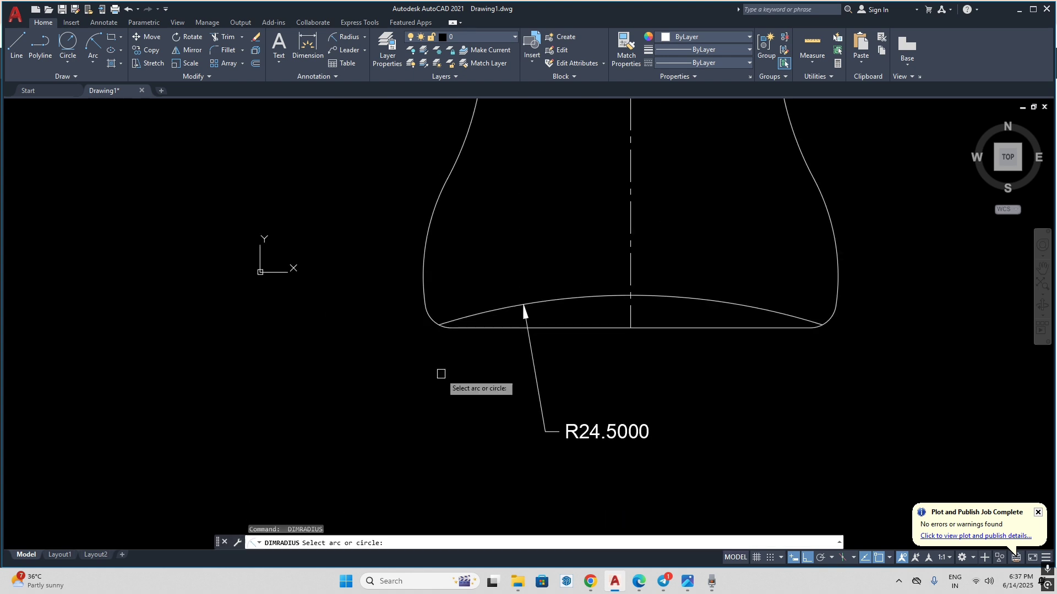
click(426, 315)
click(412, 366)
scroll(413, 357, down, 4)
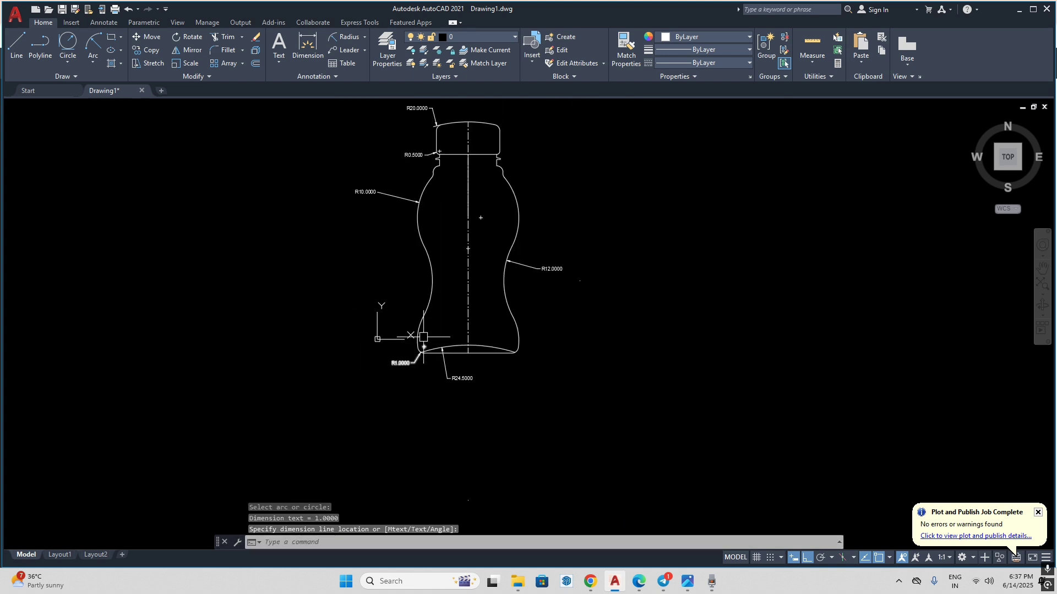
- Add a radius dimension to the left lower body arc above the base, placed outside the bottle
scroll(420, 322, up, 2)
key(Return)
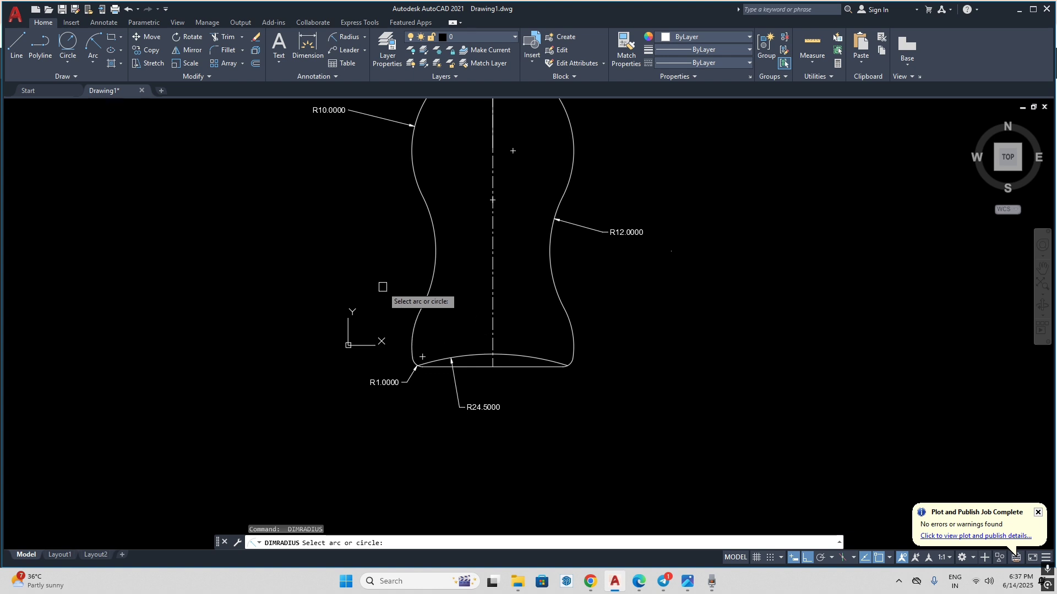
click(418, 327)
scroll(707, 278, down, 3)
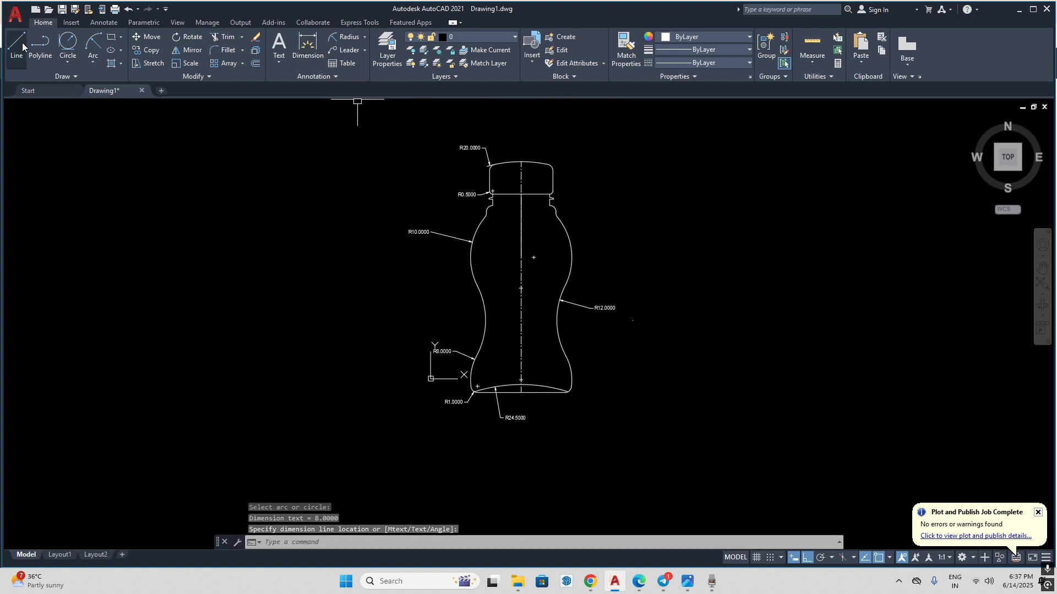
- Add a vertical linear dimension for the bottle's overall height, from cap top to base, placed to the right of the body
click(365, 36)
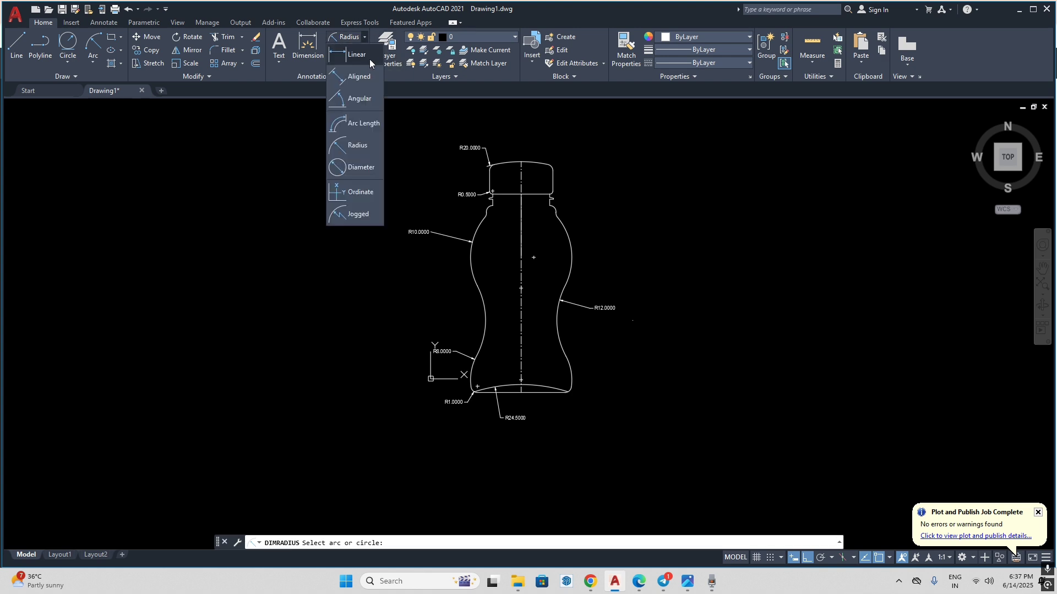
click(344, 60)
click(689, 588)
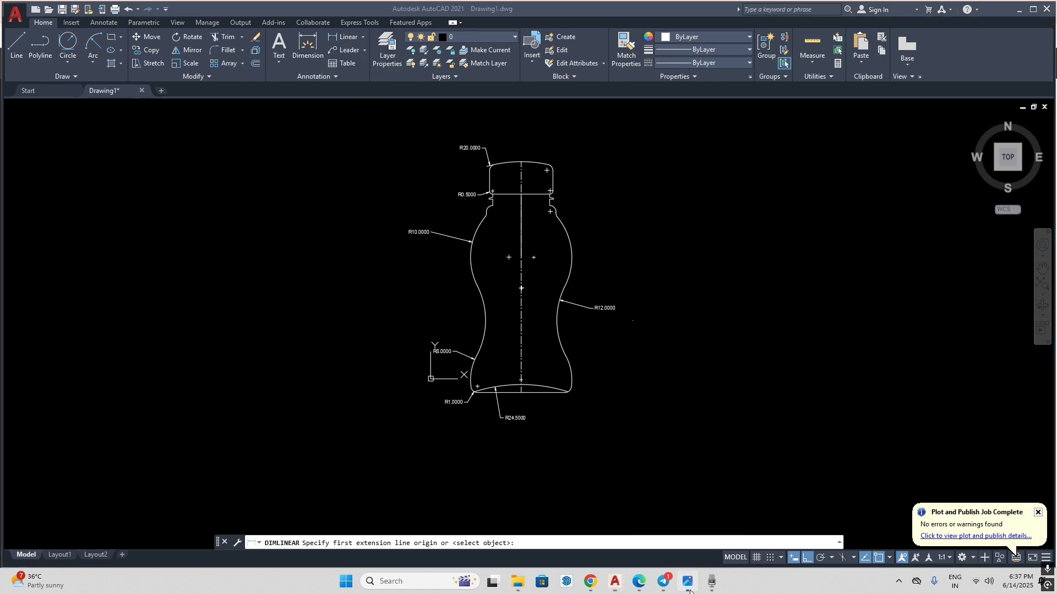
click(689, 588)
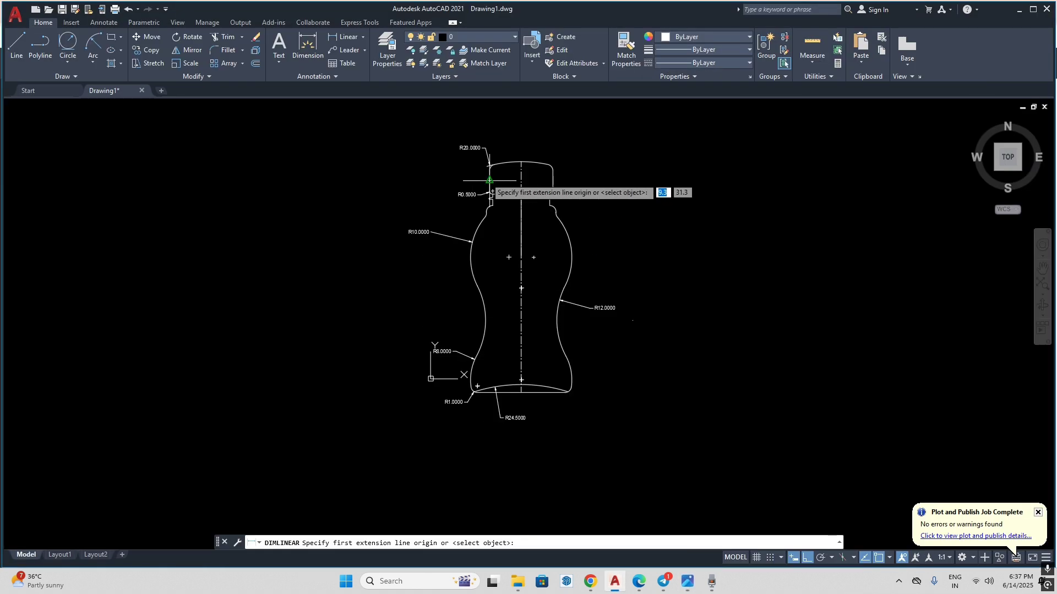
click(522, 257)
click(521, 392)
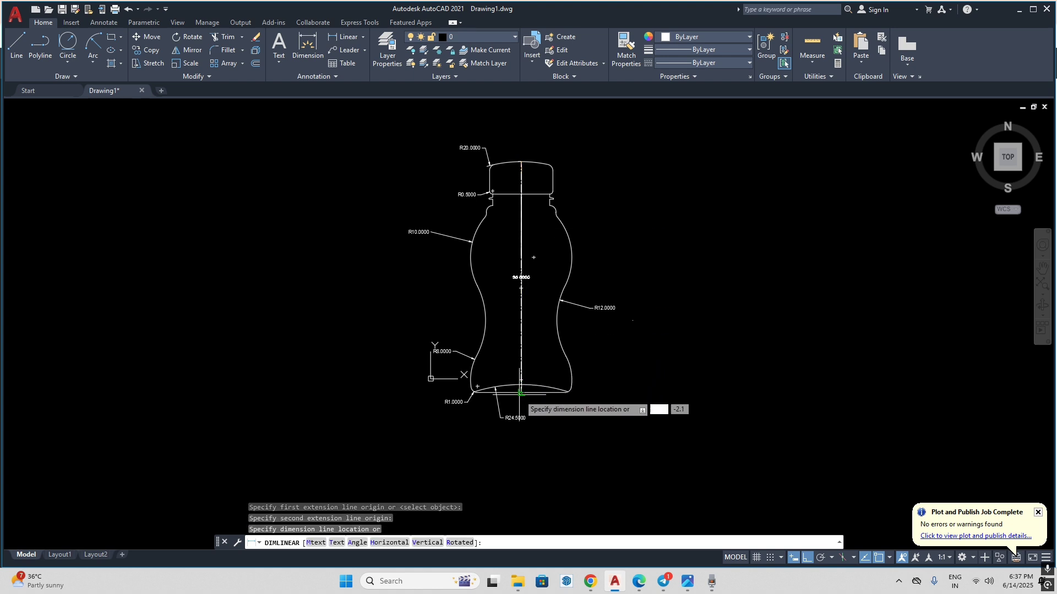
click(624, 380)
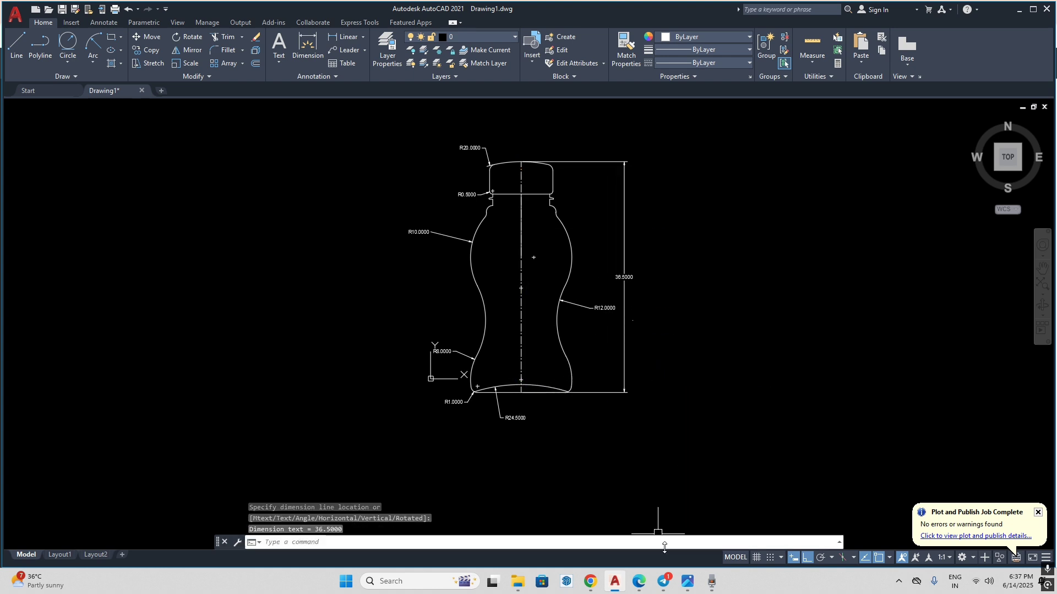
- Add a vertical linear dimension from the cap's bottom edge to the upper body arc's centre level, placed inside the overall height dimension
click(690, 583)
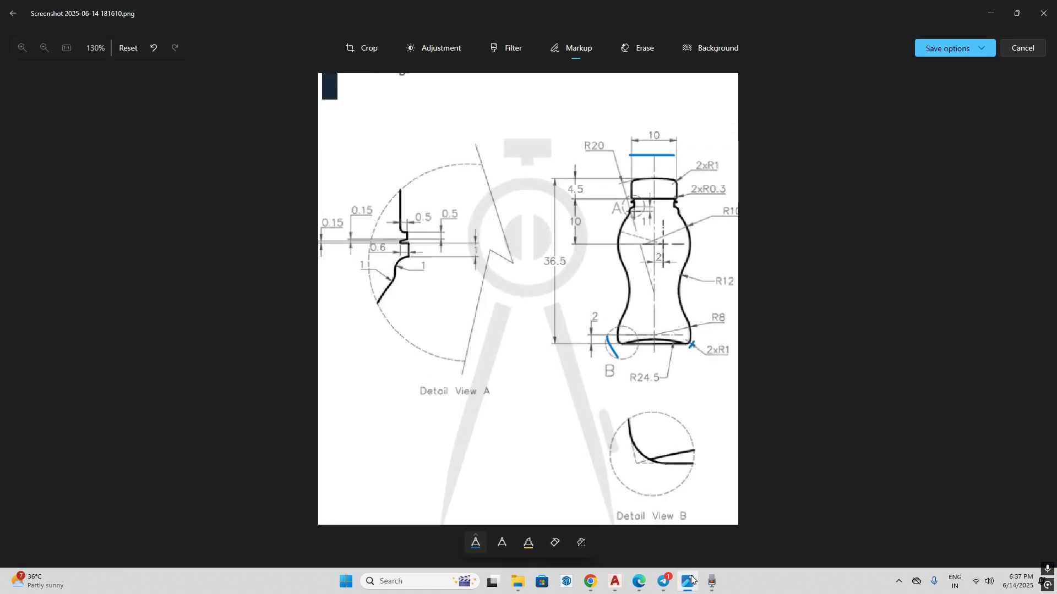
click(689, 582)
key(Return)
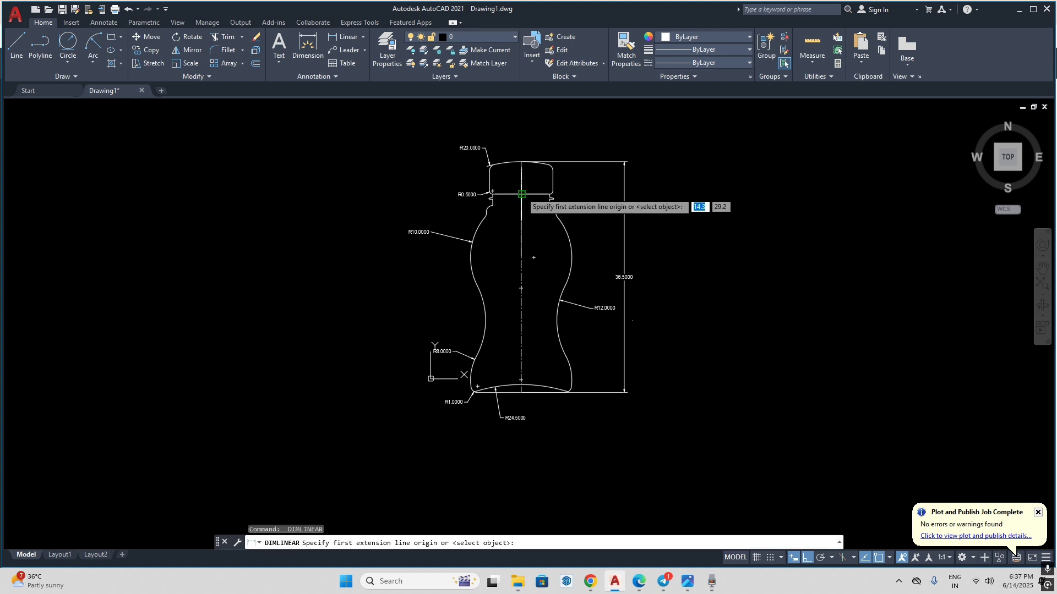
click(521, 195)
click(520, 257)
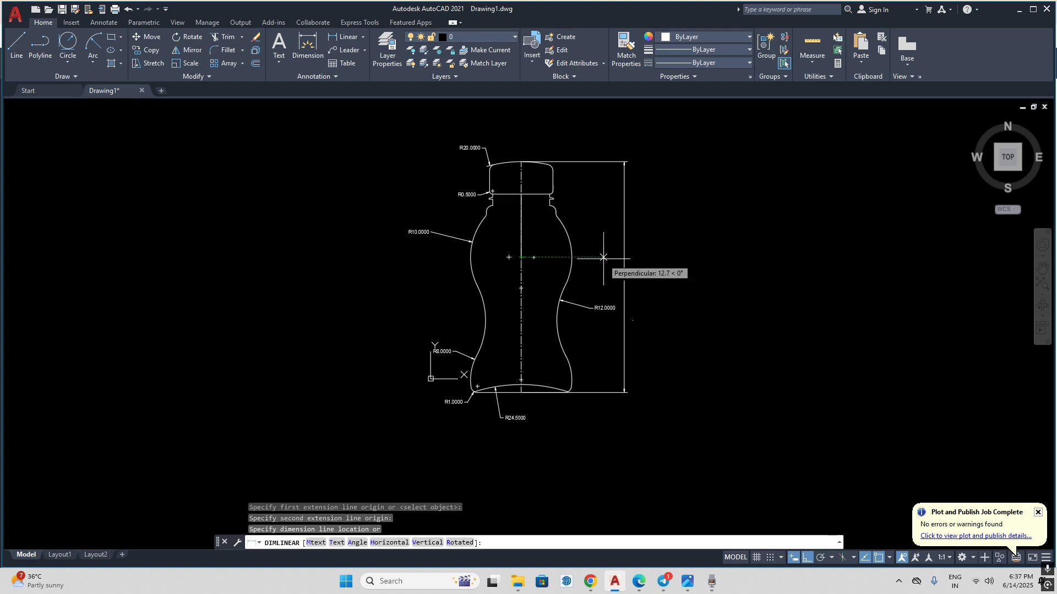
click(603, 225)
scroll(530, 200, up, 2)
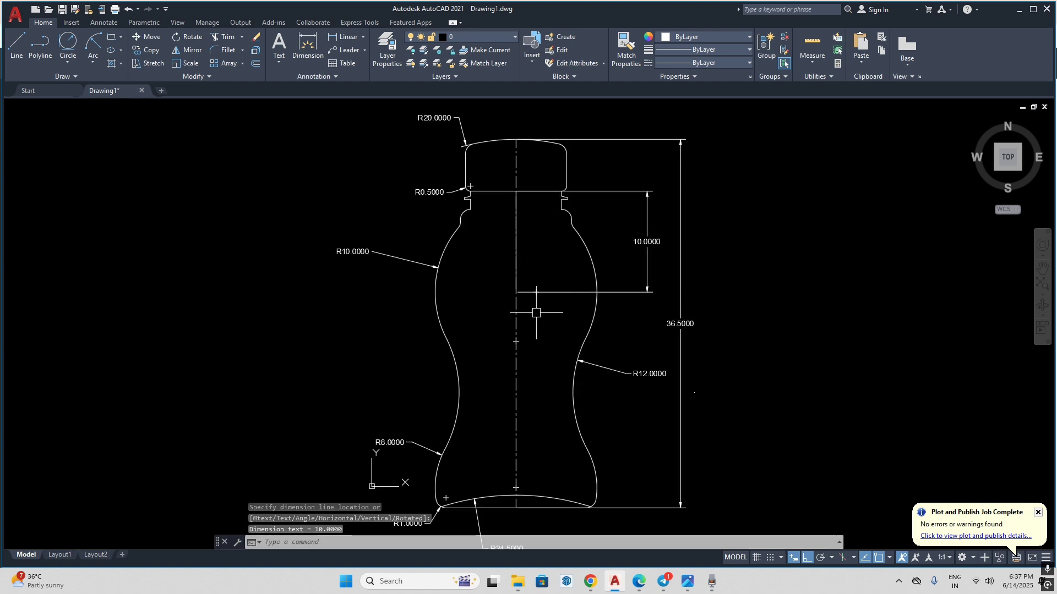
key(Return)
click(516, 140)
click(515, 191)
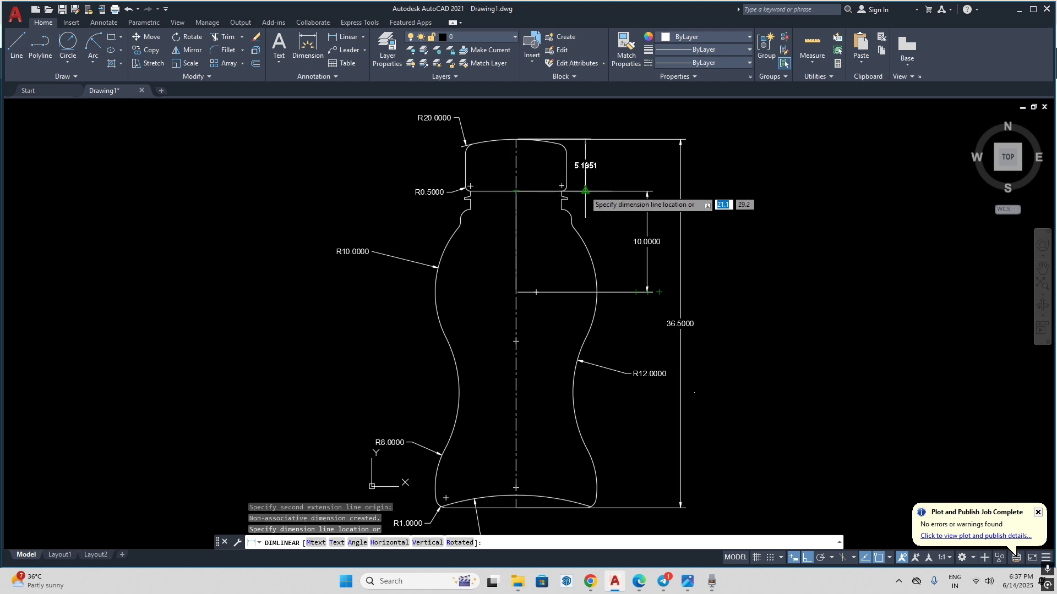
key(Escape)
key(Return)
click(515, 140)
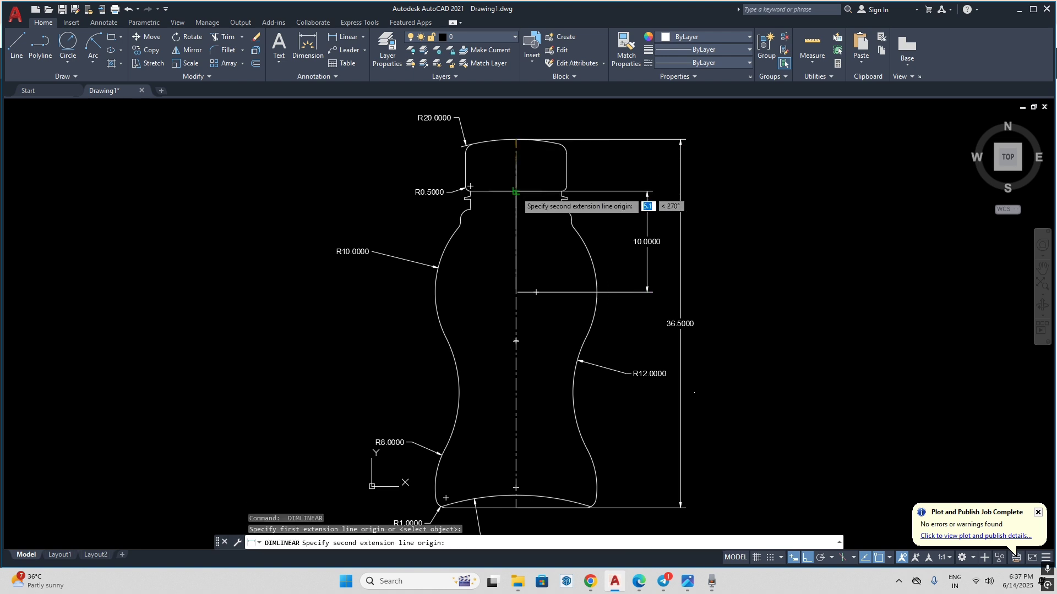
click(516, 191)
key(Escape)
scroll(540, 330, down, 4)
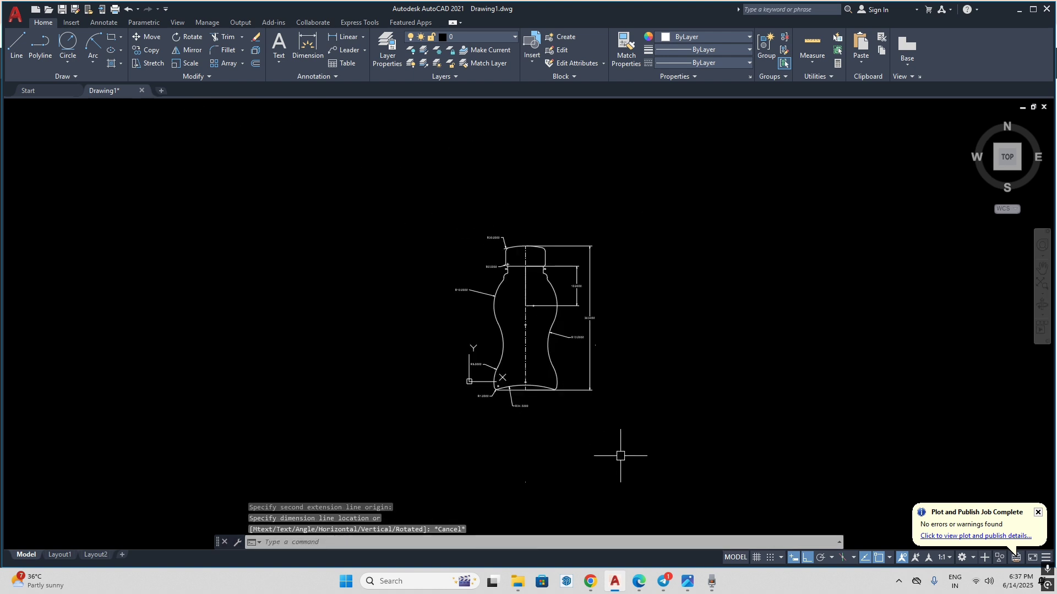
- Check the reference drawing, and add a horizontal linear dimension across the cap's width, placed above the cap
click(688, 582)
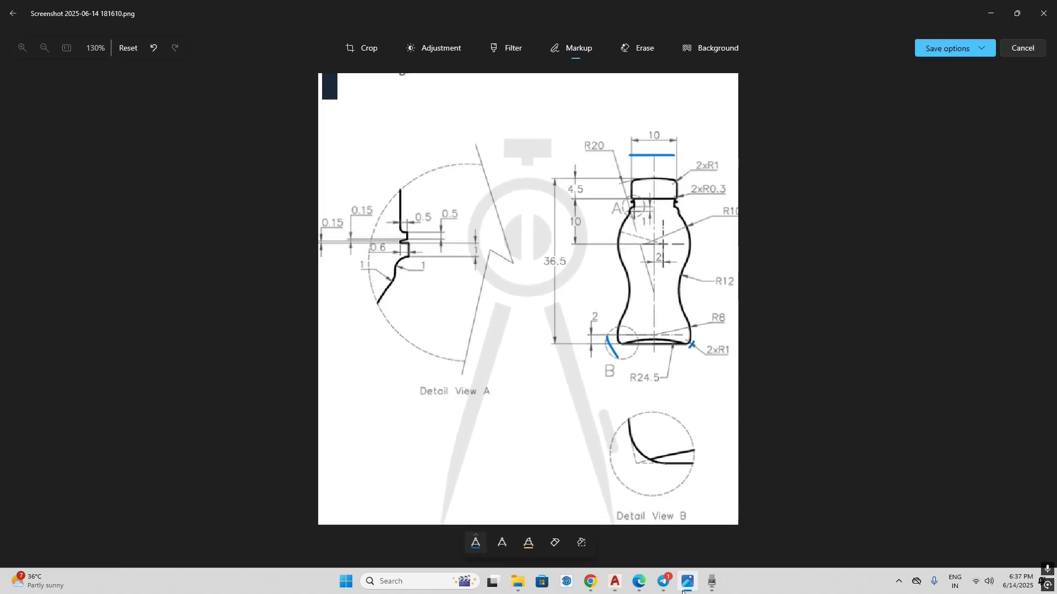
click(684, 591)
scroll(551, 220, up, 5)
key(Return)
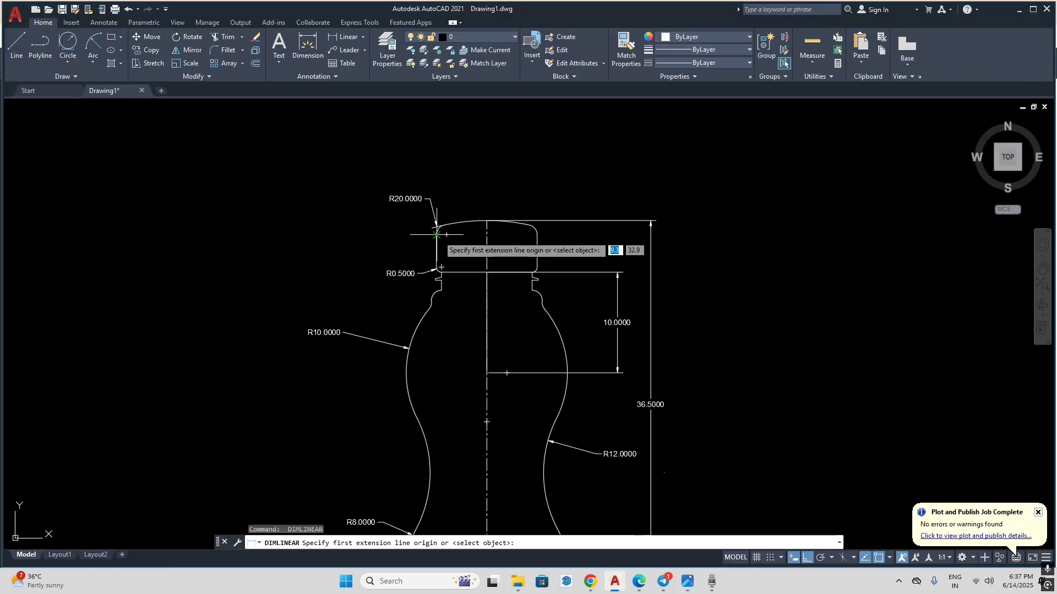
click(437, 234)
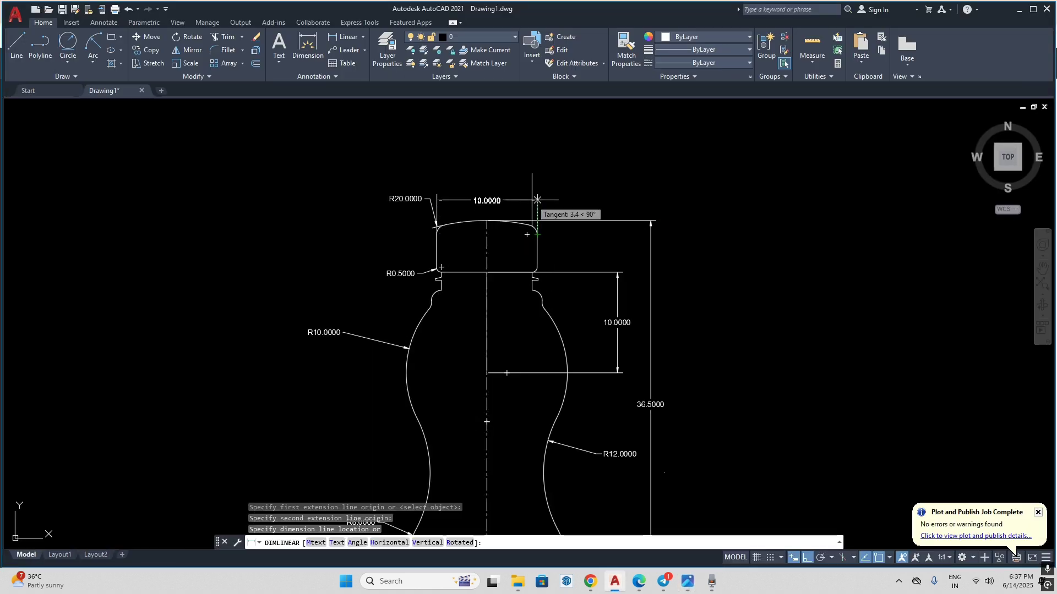
click(543, 203)
scroll(539, 207, down, 6)
- Check the reference drawing, and add a radius dimension to the left shoulder arc below the neck, placed outside the bottle
click(688, 582)
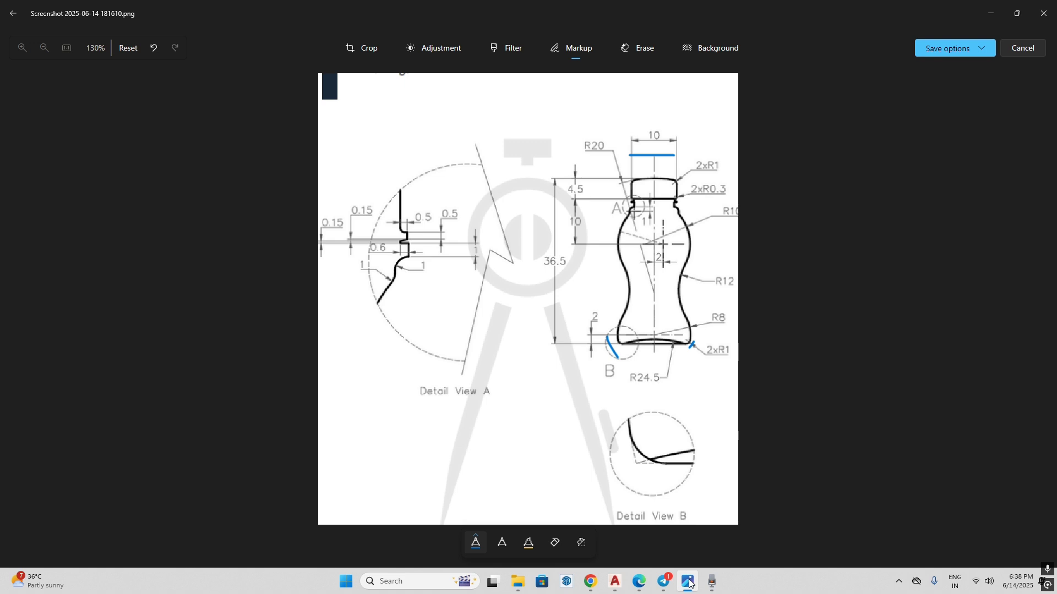
click(689, 583)
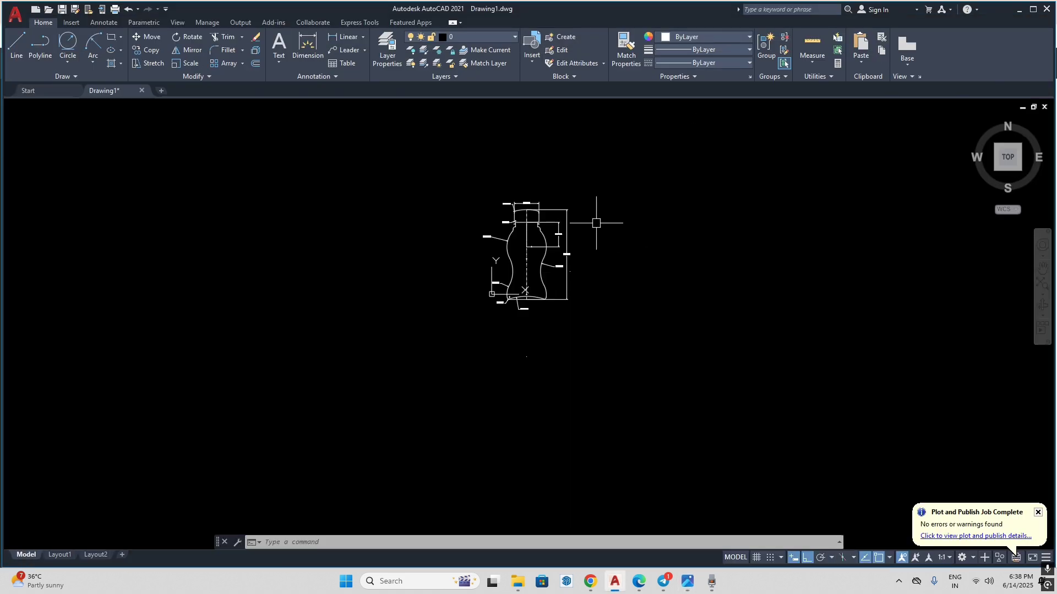
scroll(578, 223, up, 3)
scroll(407, 262, up, 3)
middle_drag(408, 261, 553, 303)
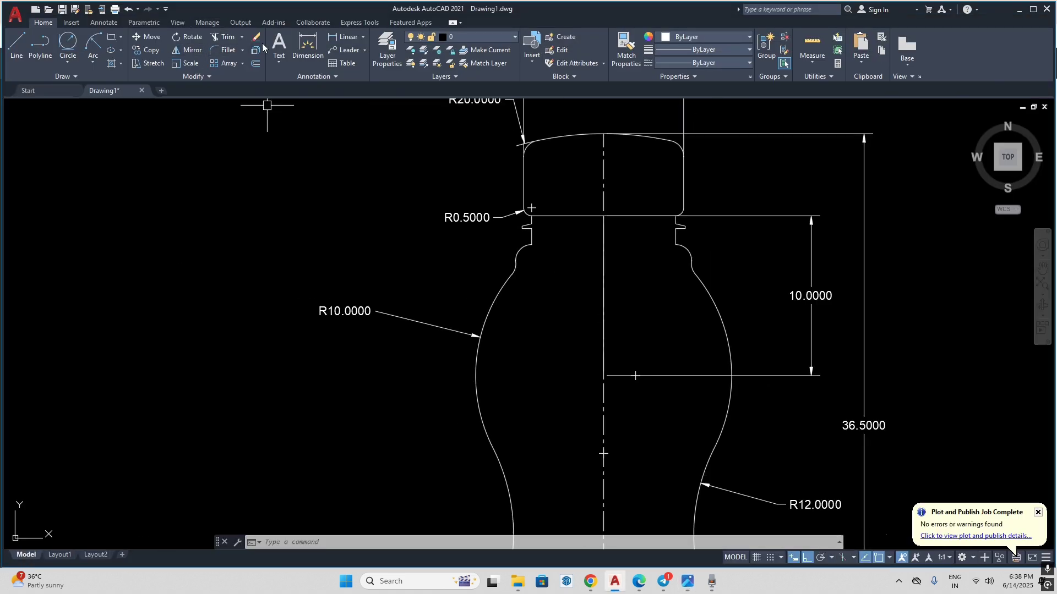
click(364, 38)
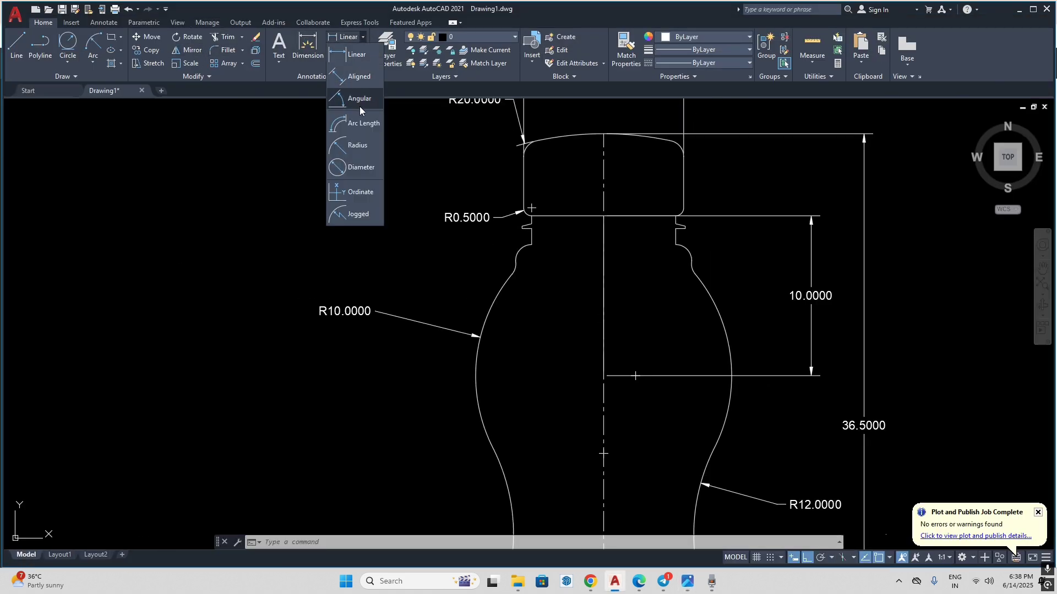
click(353, 144)
click(519, 252)
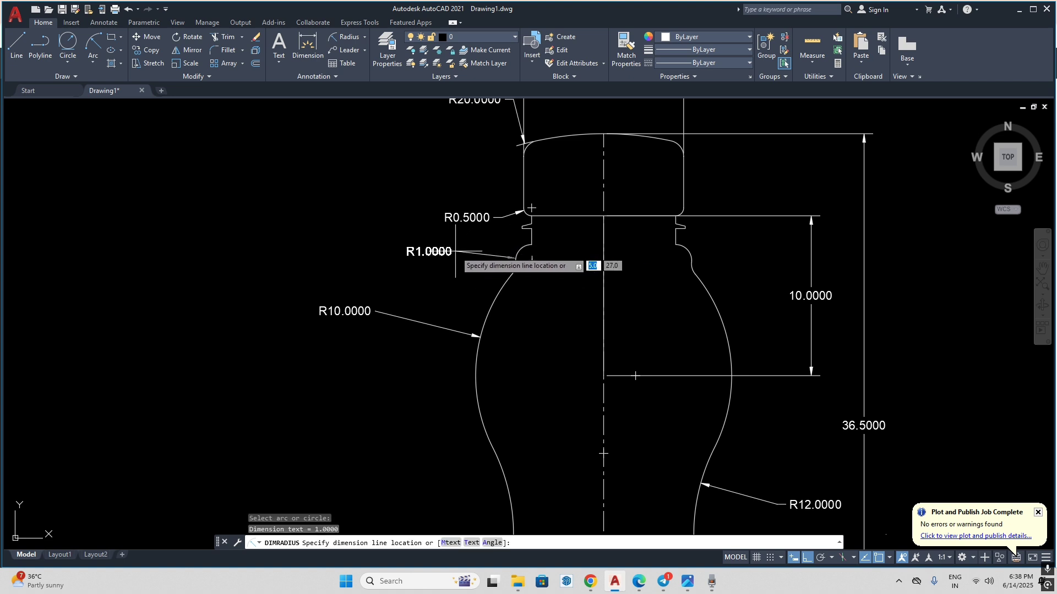
click(523, 248)
scroll(530, 253, down, 4)
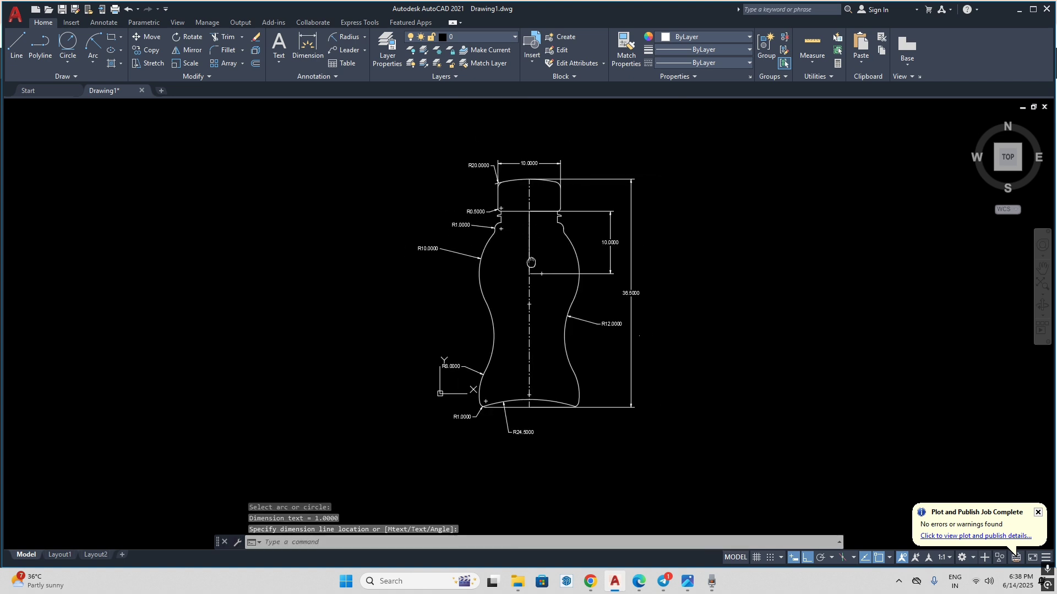
middle_drag(519, 371, 526, 403)
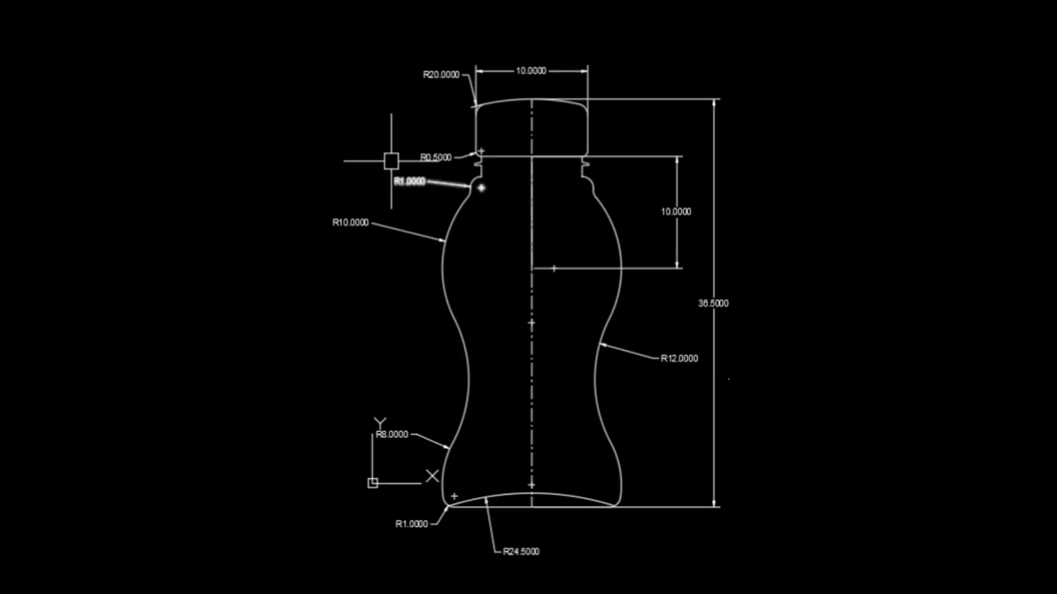